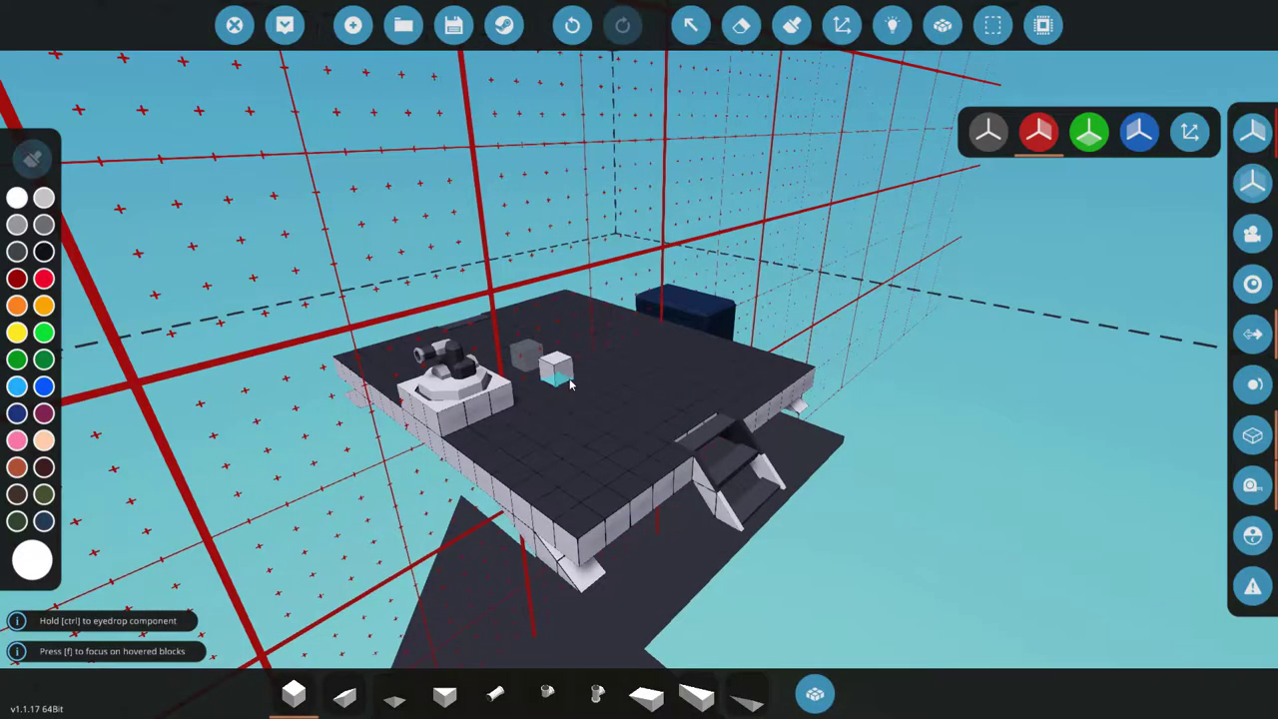
Examine the platform with its mounted cannon from above and the pump piping on its underside
{"action": "left_click_drag", "start_coordinate": [570, 384], "coordinate": [661, 279]}
{"action": "left_click_drag", "start_coordinate": [710, 336], "coordinate": [738, 296]}
{"action": "key", "text": "a"}
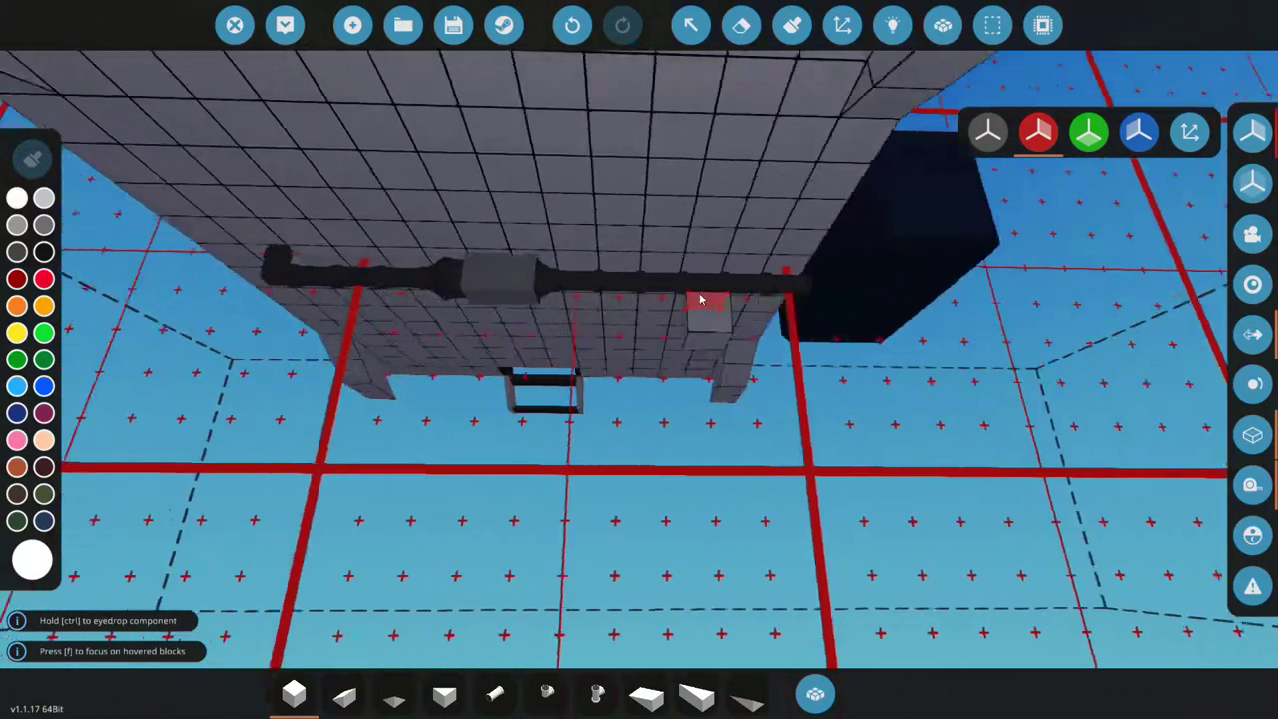
{"action": "left_click_drag", "start_coordinate": [551, 271], "coordinate": [603, 319]}
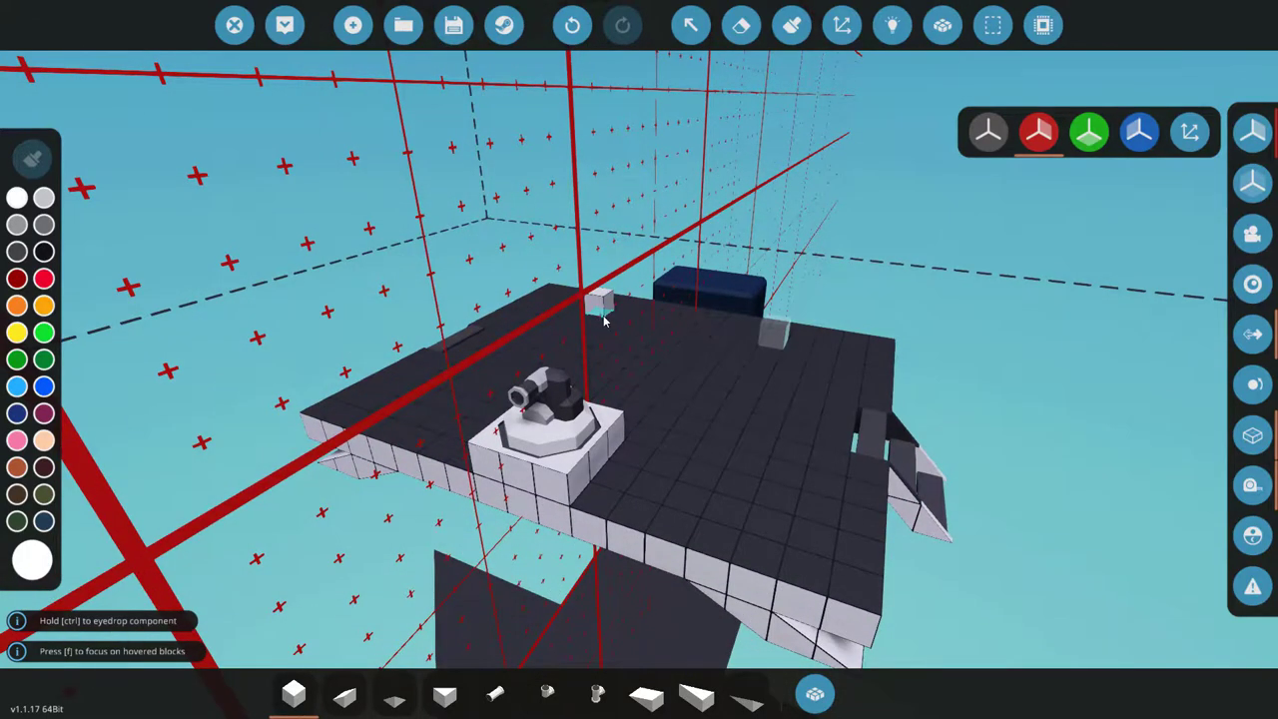
{"action": "mouse_move", "coordinate": [633, 388]}
{"action": "left_mouse_down"}
{"action": "mouse_move", "coordinate": [631, 369]}
{"action": "mouse_move", "coordinate": [619, 377]}
{"action": "left_mouse_up"}
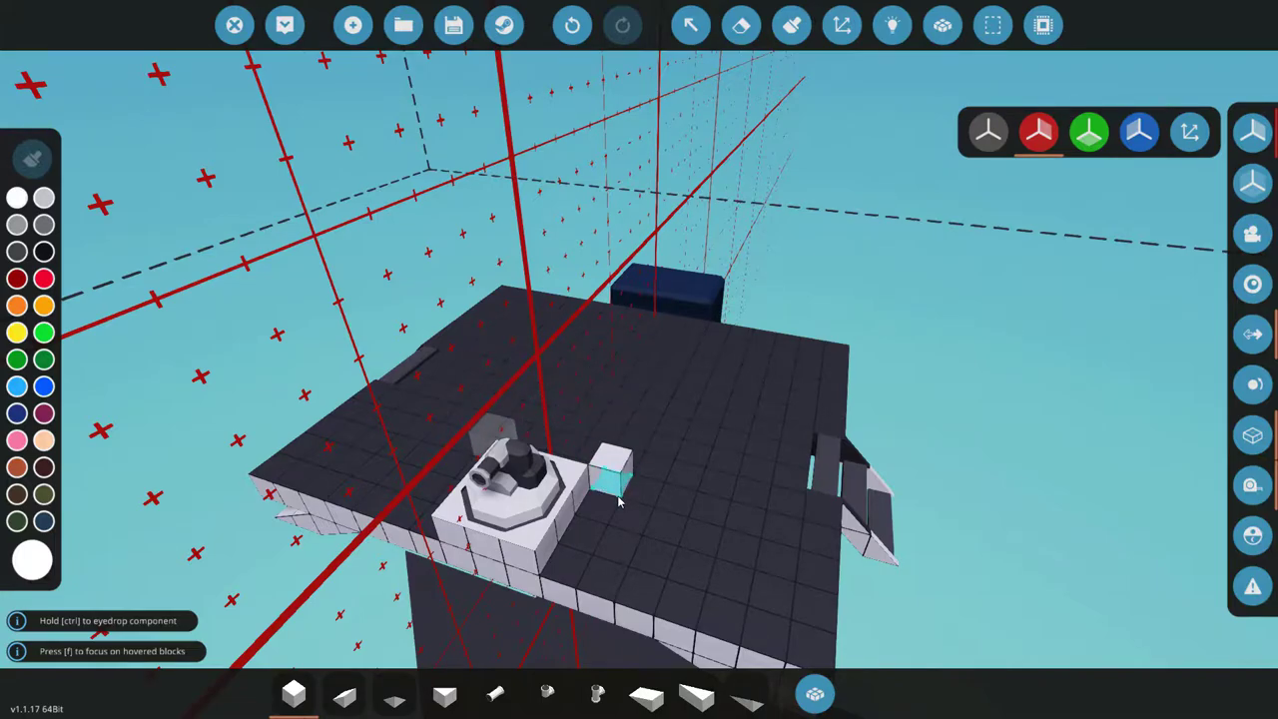
{"action": "key", "text": "d"}
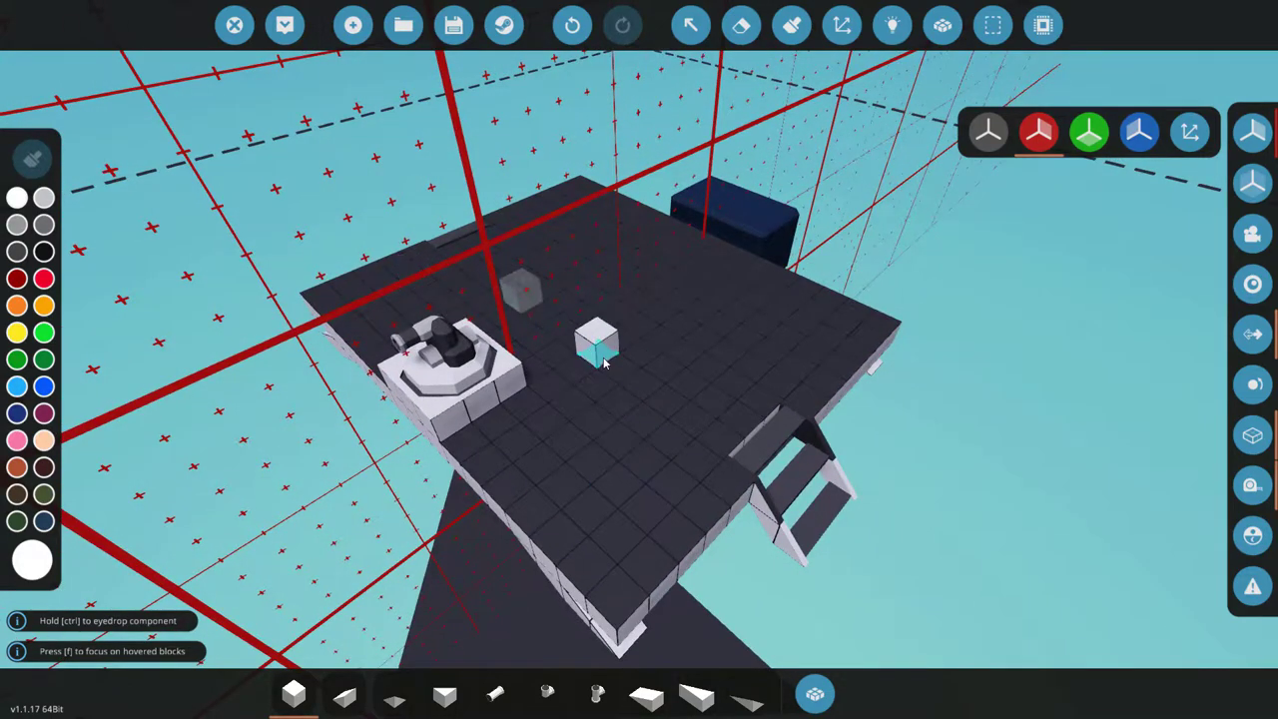
Place a mirrored pair of compact pilot seats on the platform behind the cannon
{"action": "key", "text": "Tab"}
{"action": "type", "text": "sea"}
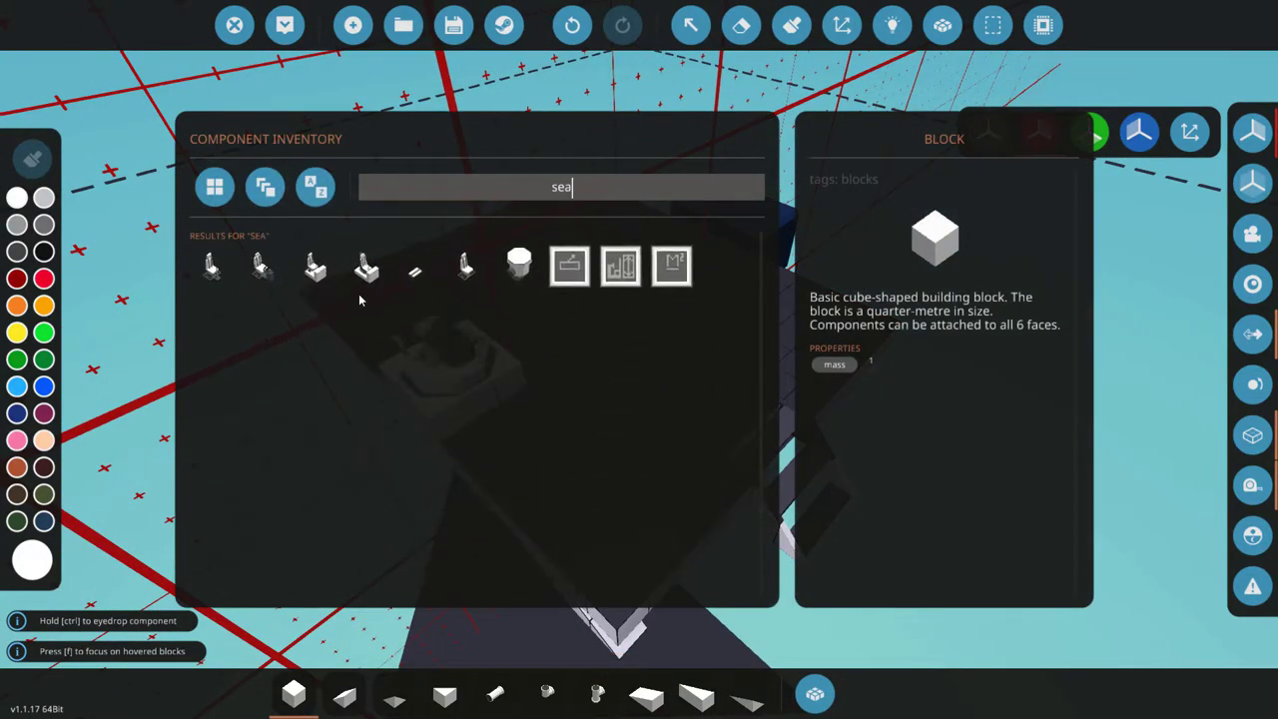
{"action": "left_click", "coordinate": [213, 261]}
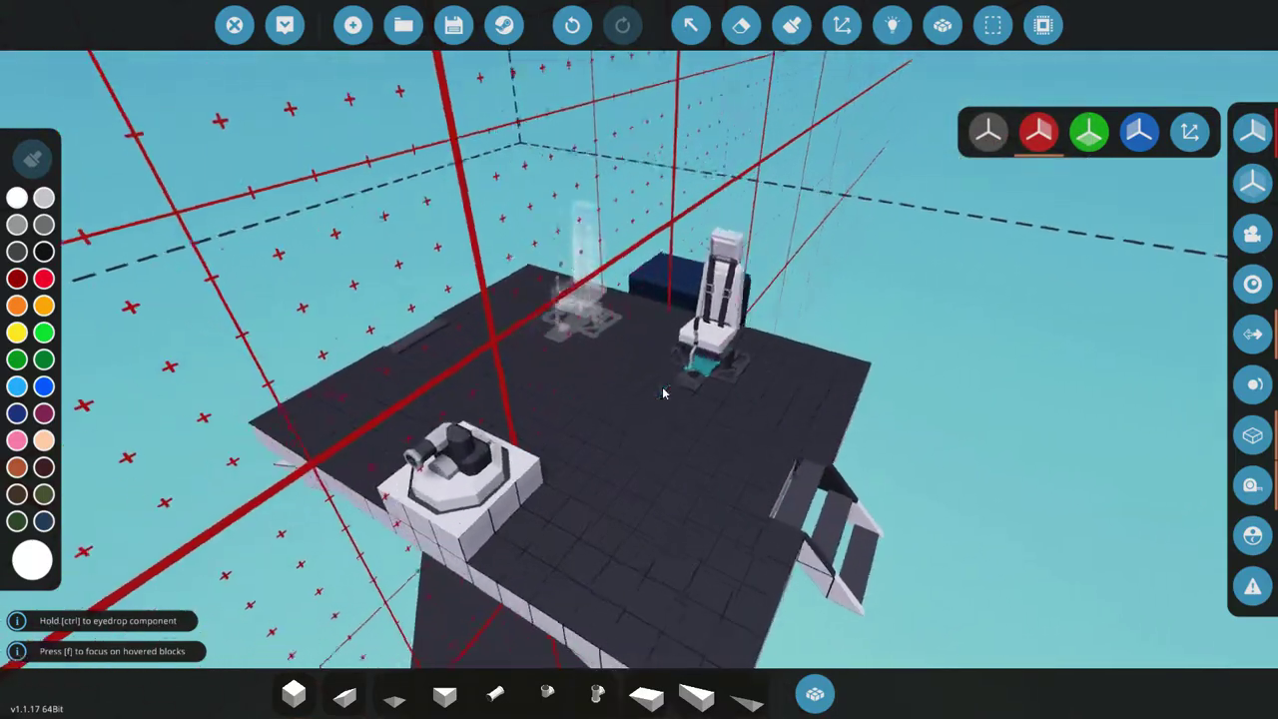
{"action": "left_click", "coordinate": [662, 442]}
{"action": "mouse_move", "coordinate": [1063, 555]}
{"action": "left_mouse_down"}
{"action": "mouse_move", "coordinate": [958, 555]}
{"action": "mouse_move", "coordinate": [1063, 555]}
{"action": "left_mouse_up"}
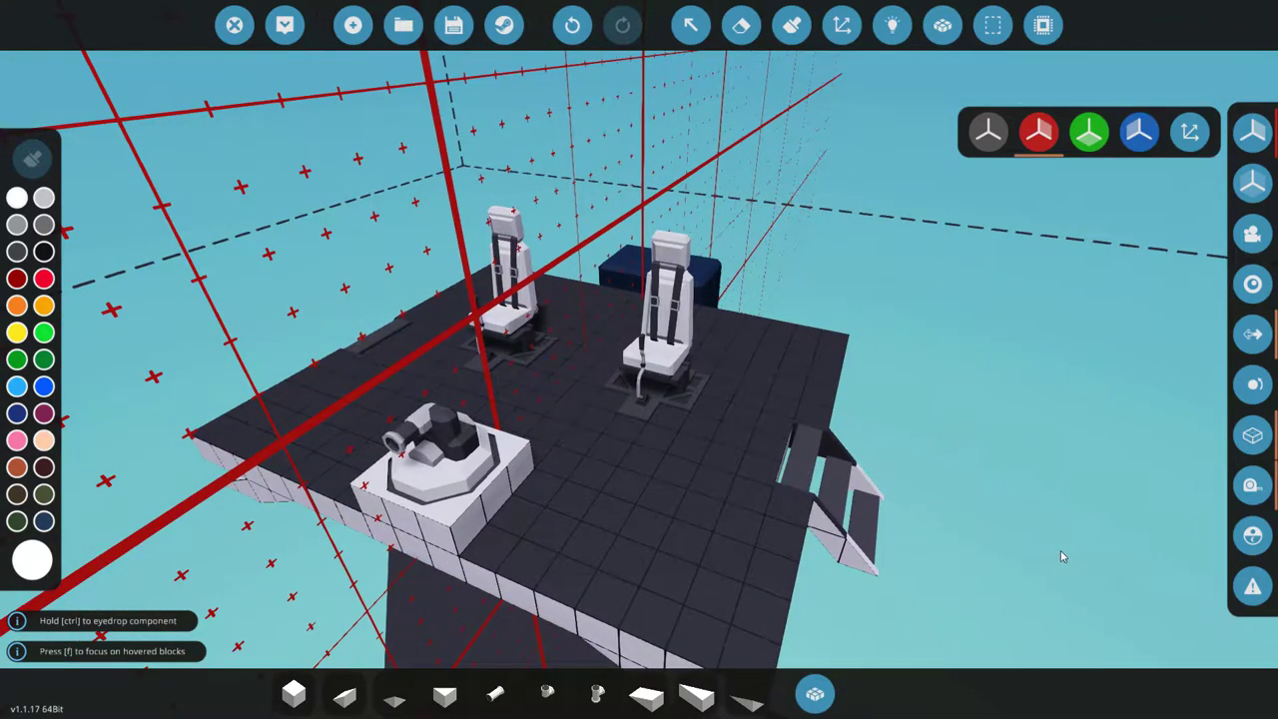
Place a toggle button on the platform between the two pilot seats
{"action": "key", "text": "q"}
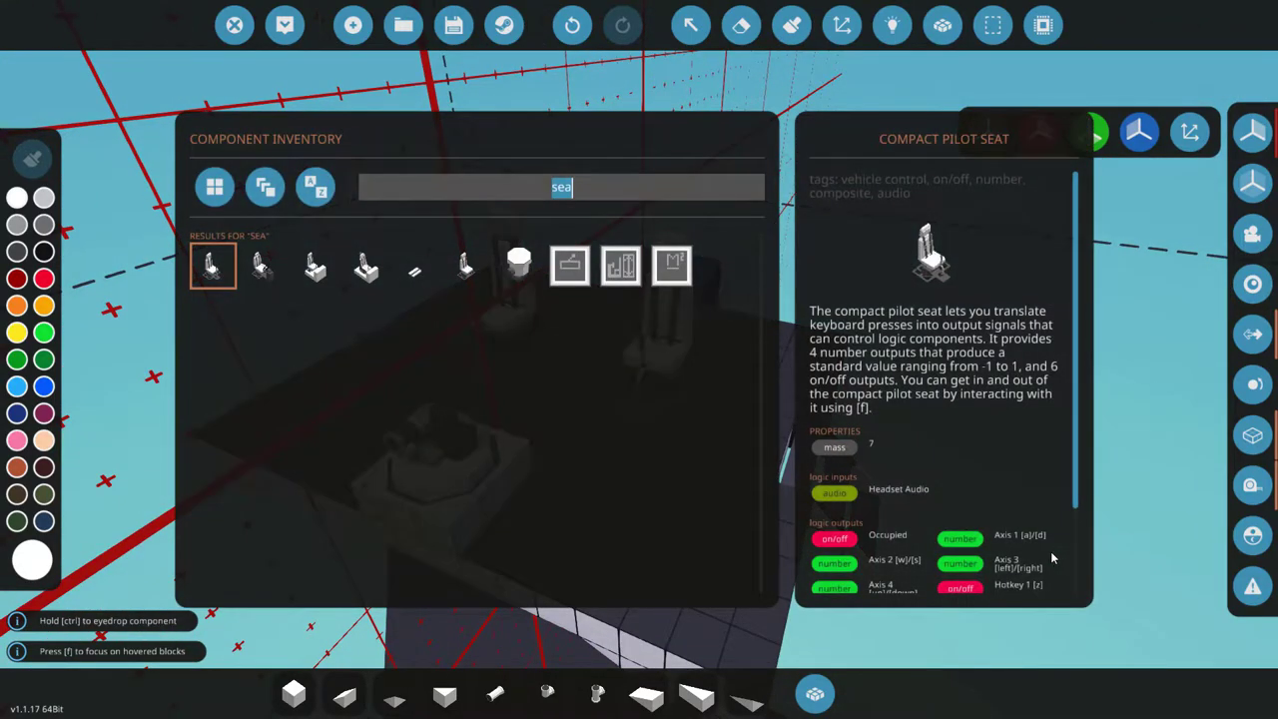
{"action": "key", "text": "BackSpace"}
{"action": "type", "text": "tog"}
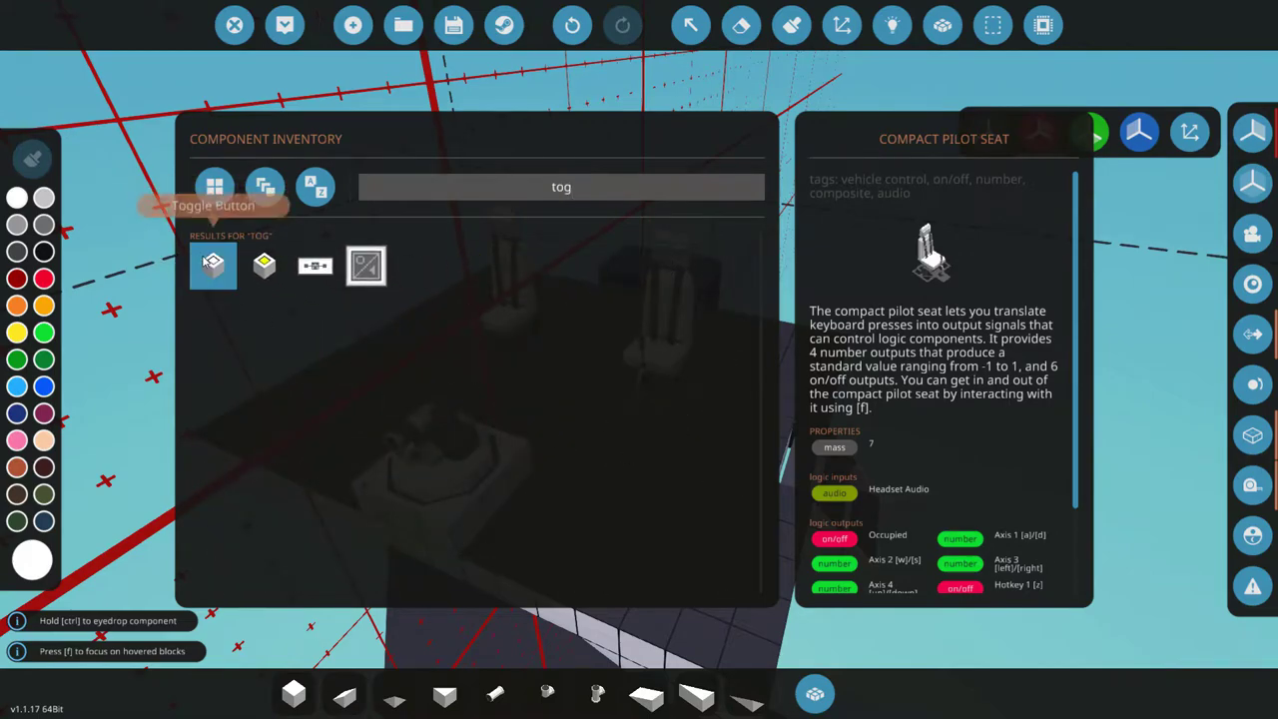
{"action": "left_click", "coordinate": [210, 262]}
{"action": "left_click", "coordinate": [561, 381]}
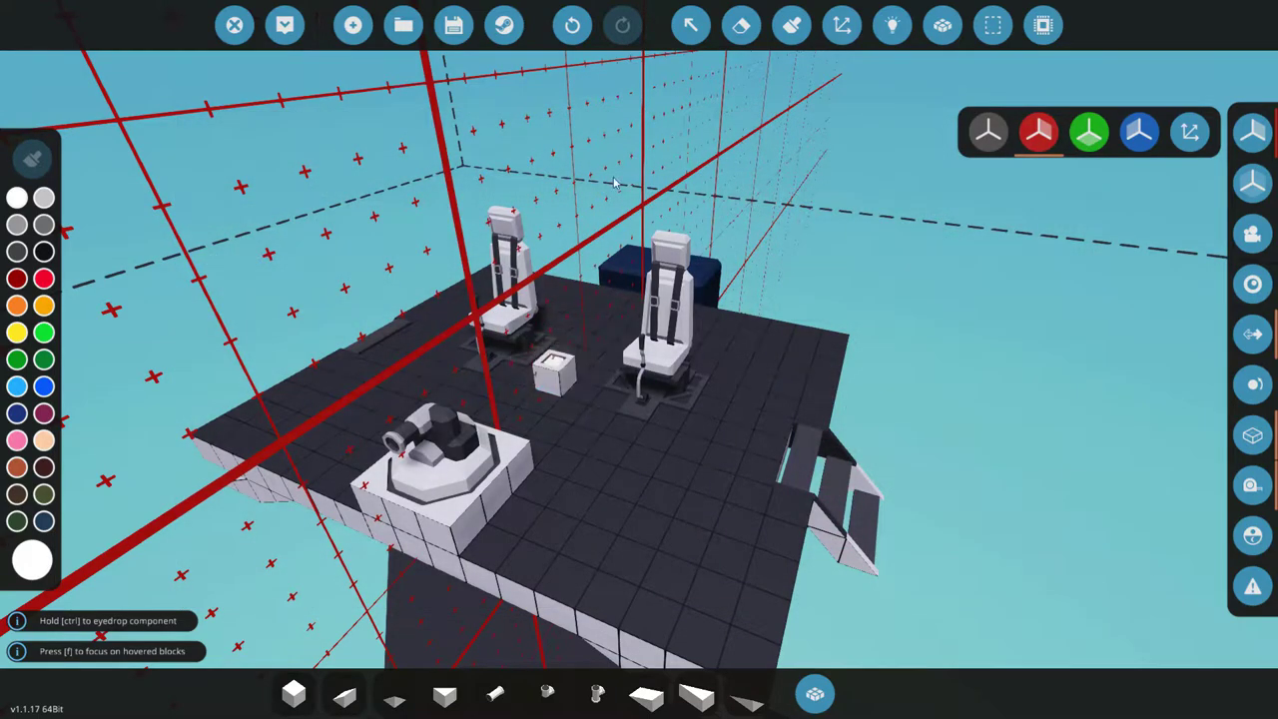
Set the toggle button's display name to "Switch Seat Controls"
{"action": "left_click", "coordinate": [690, 24]}
{"action": "left_click", "coordinate": [552, 370]}
{"action": "left_click", "coordinate": [172, 126]}
{"action": "type", "text": "Switch"}
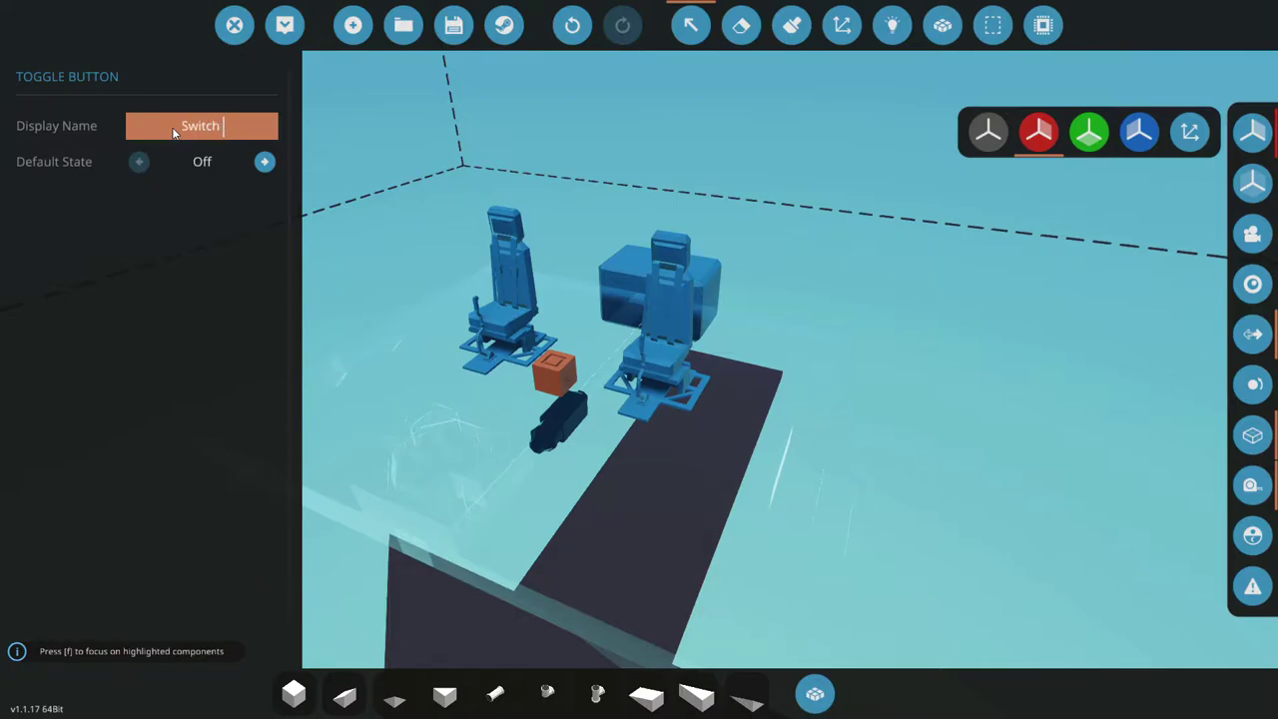
{"action": "type", "text": " Seat Controls"}
{"action": "key", "text": "Return"}
{"action": "left_click", "coordinate": [690, 24]}
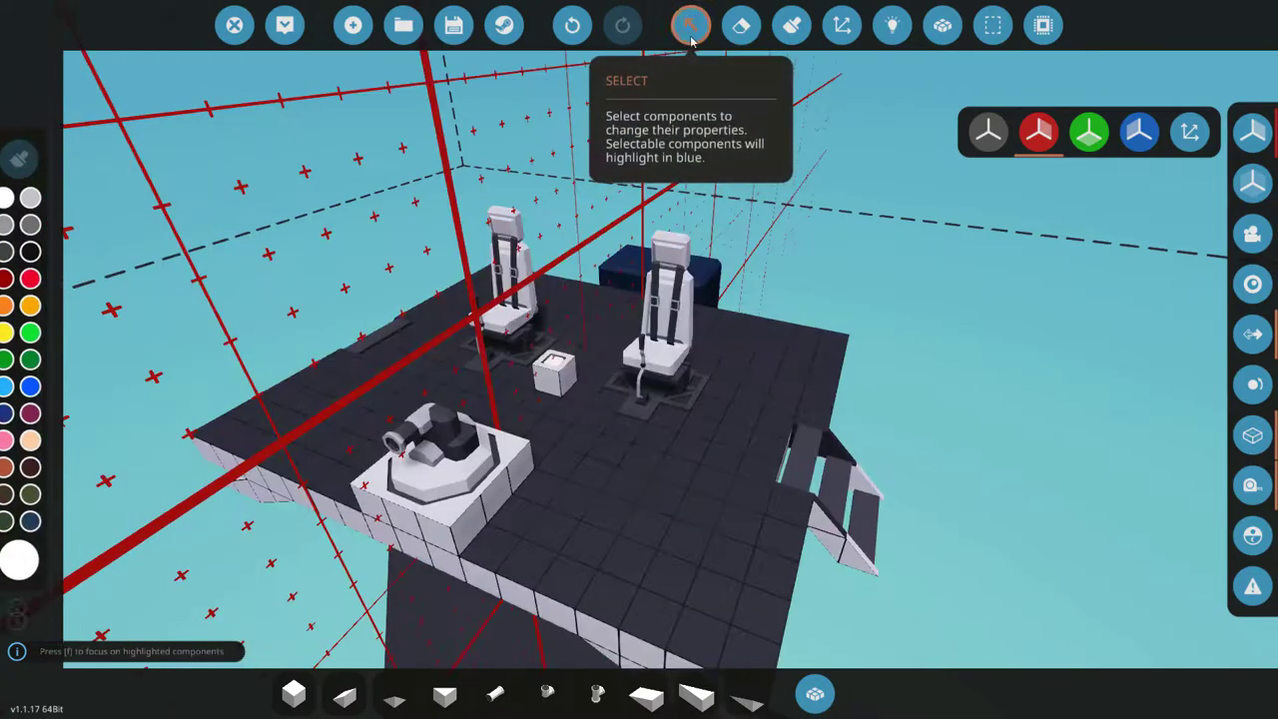
Browse the component inventory's logic parts for a way to switch between the seats' signals
{"action": "mouse_move", "coordinate": [898, 275]}
{"action": "left_mouse_down"}
{"action": "mouse_move", "coordinate": [788, 279]}
{"action": "mouse_move", "coordinate": [869, 277]}
{"action": "left_mouse_up"}
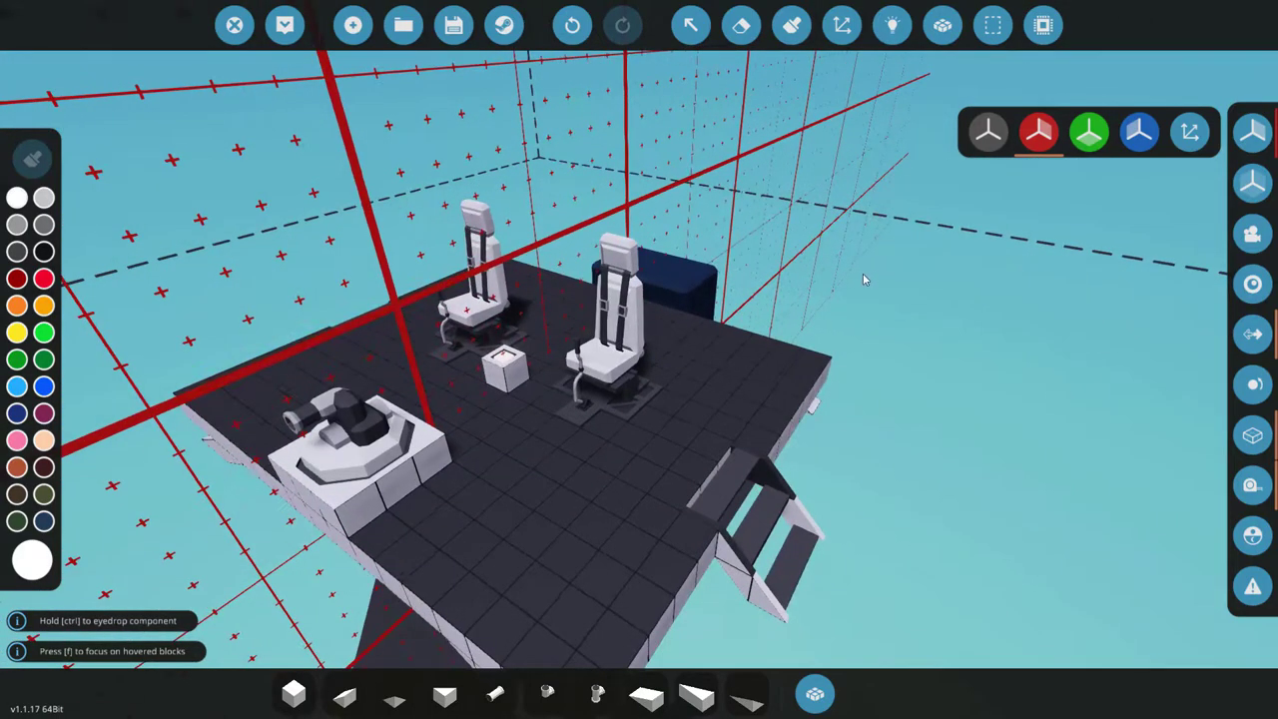
{"action": "key", "text": "q"}
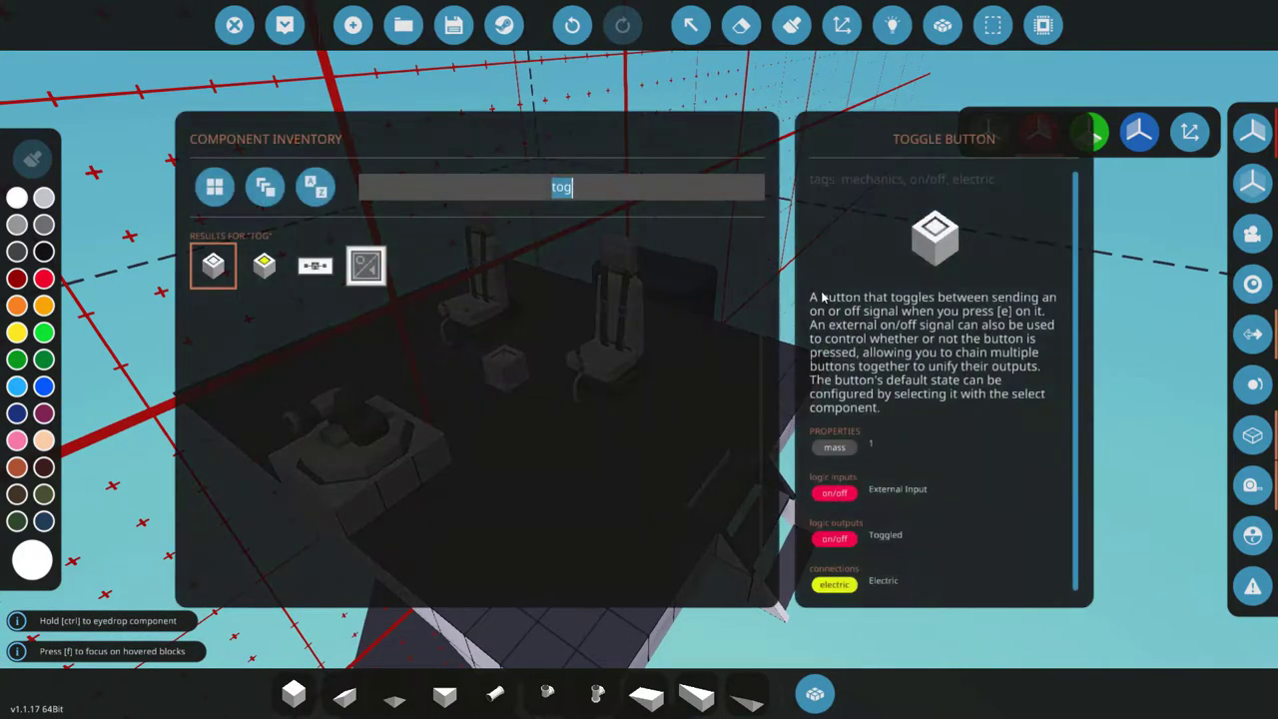
{"action": "key", "text": "BackSpace"}
{"action": "scroll", "coordinate": [392, 465], "scroll_direction": "down", "scroll_amount": 10}
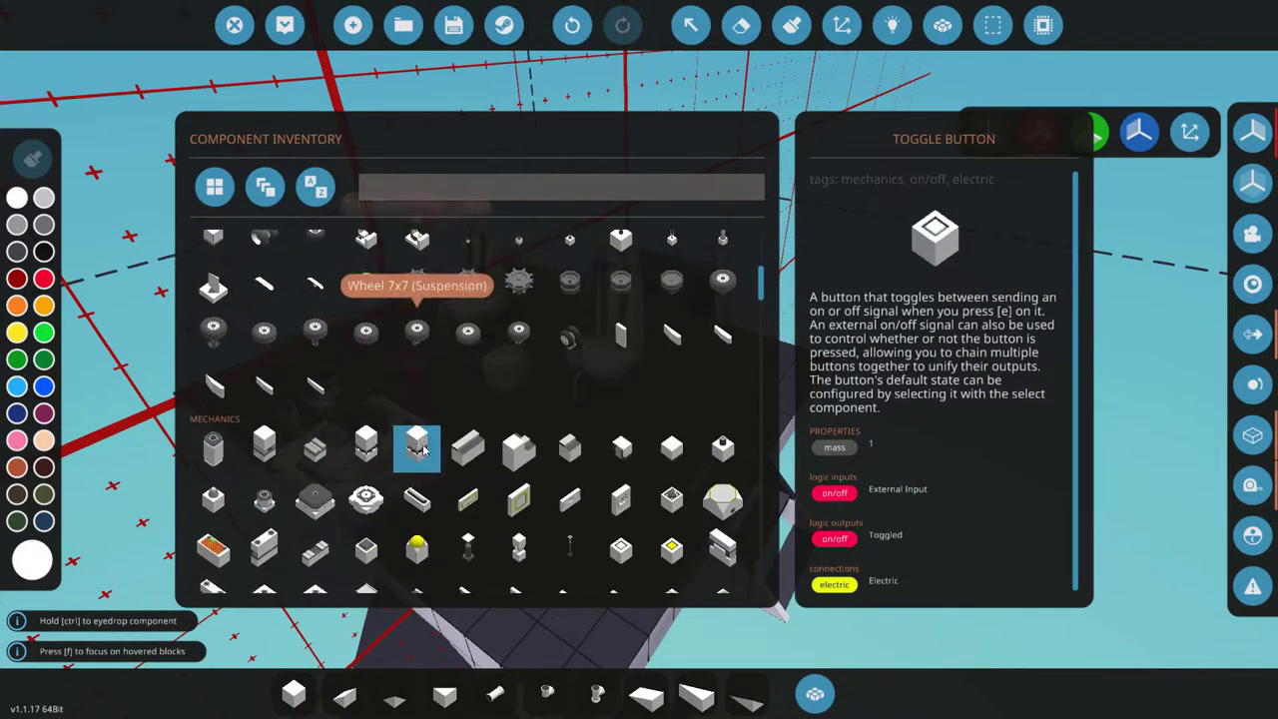
{"action": "scroll", "coordinate": [392, 465], "scroll_direction": "down", "scroll_amount": 5}
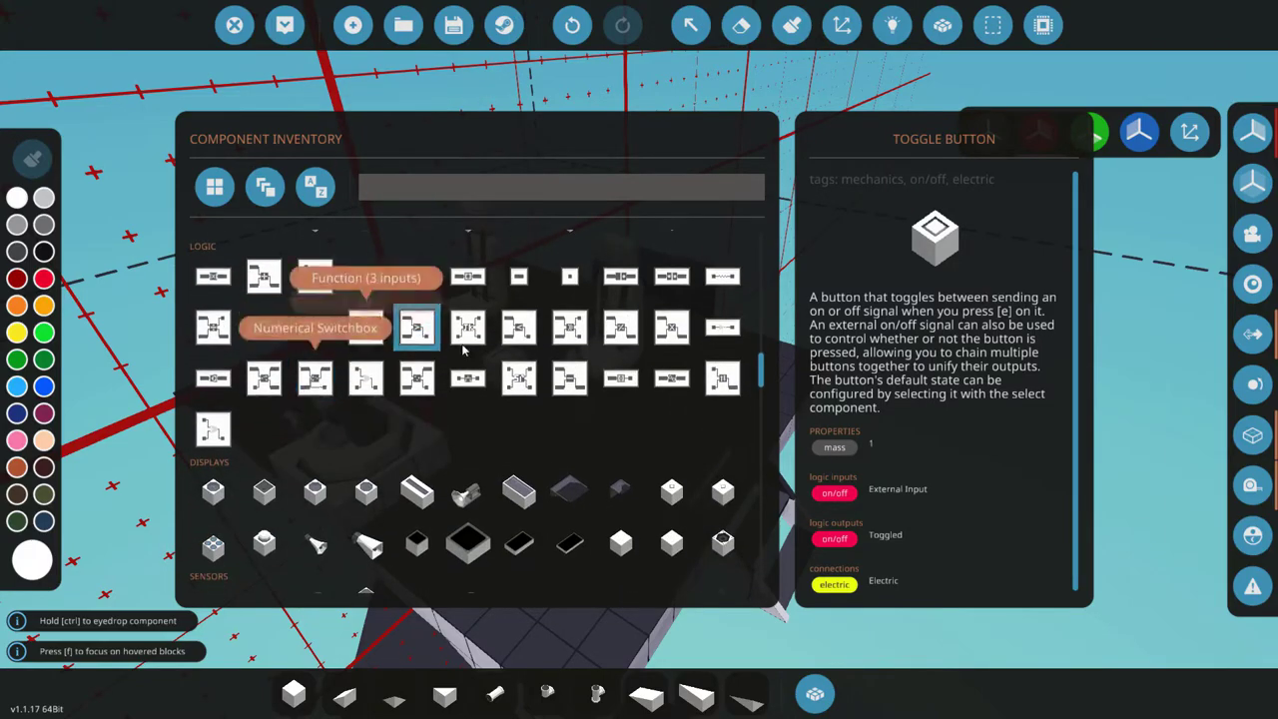
{"action": "left_click", "coordinate": [409, 337]}
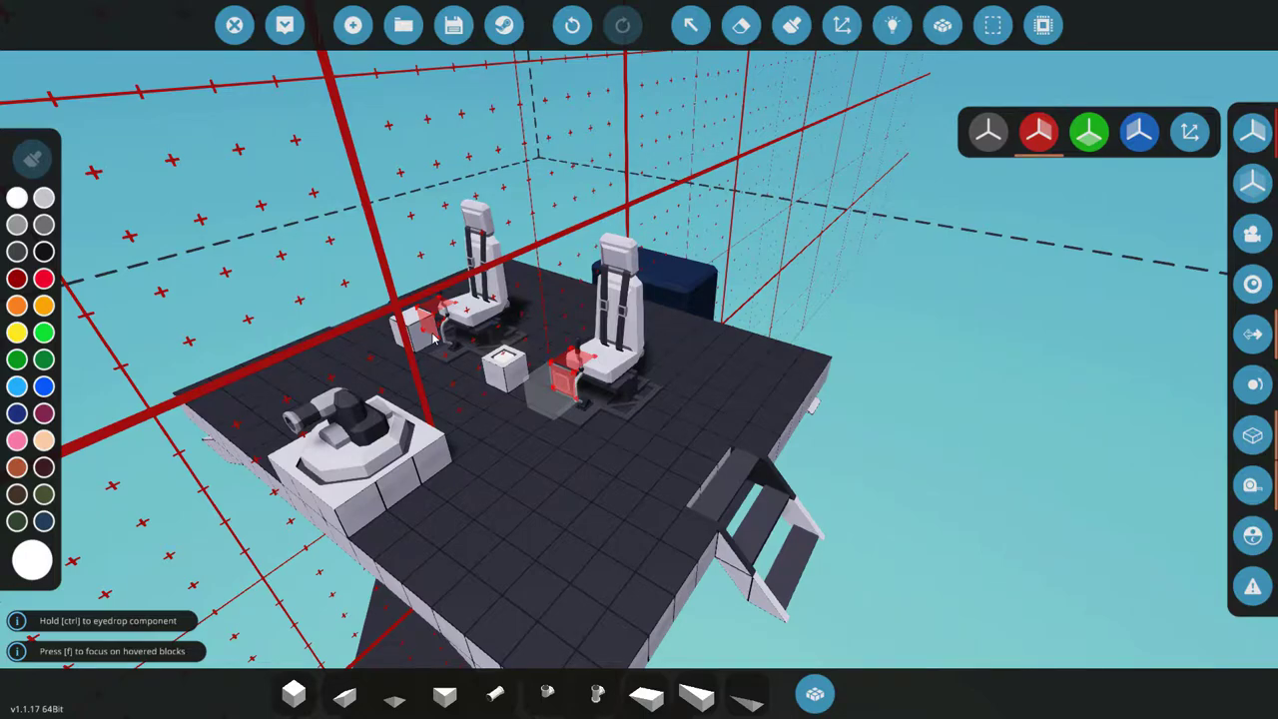
Open the microcontroller editor and name the new microcontroller "Seat Switch"
{"action": "left_click", "coordinate": [1041, 27]}
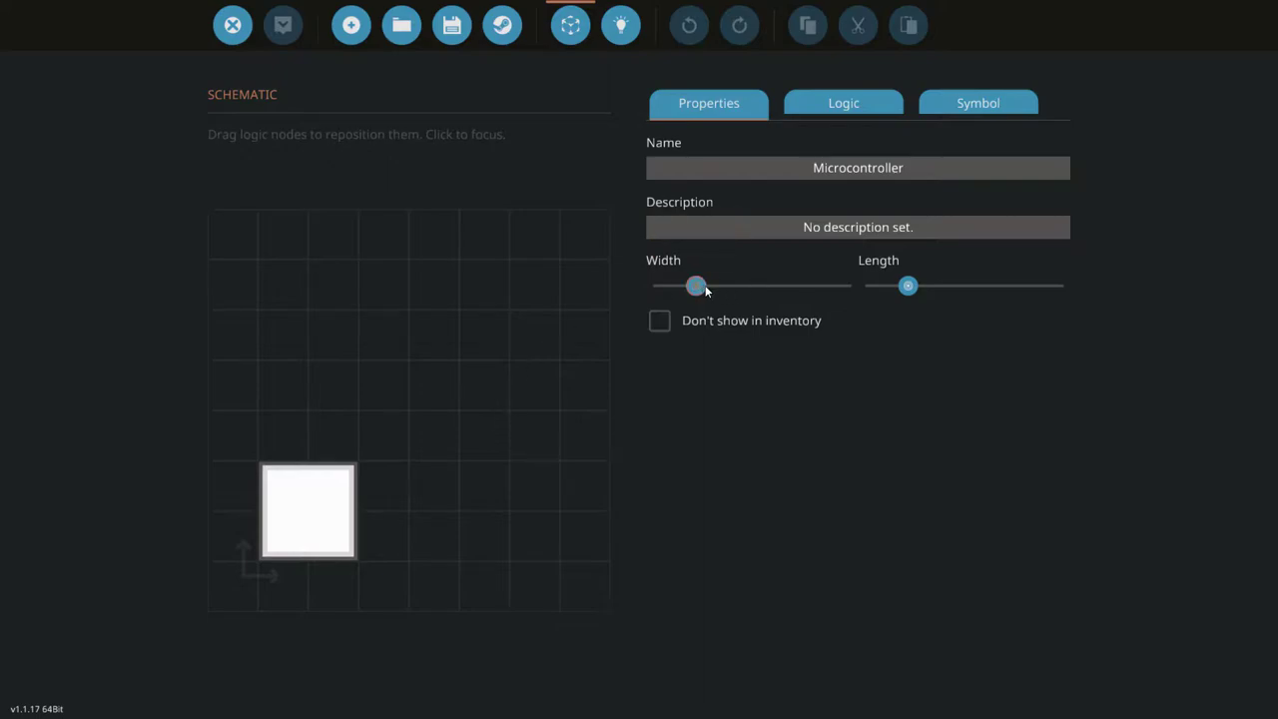
{"action": "left_click_drag", "start_coordinate": [703, 290], "coordinate": [807, 289]}
{"action": "left_click_drag", "start_coordinate": [907, 287], "coordinate": [936, 290]}
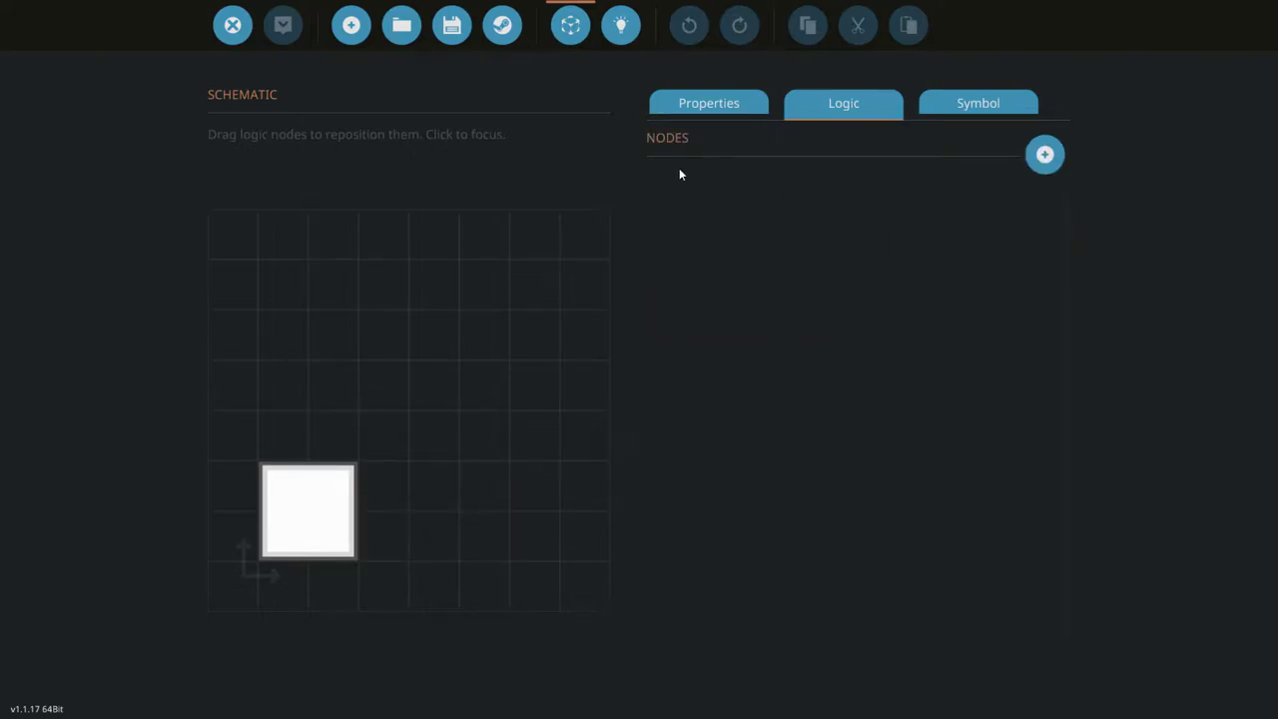
{"action": "left_click", "coordinate": [715, 104]}
{"action": "left_click", "coordinate": [951, 171]}
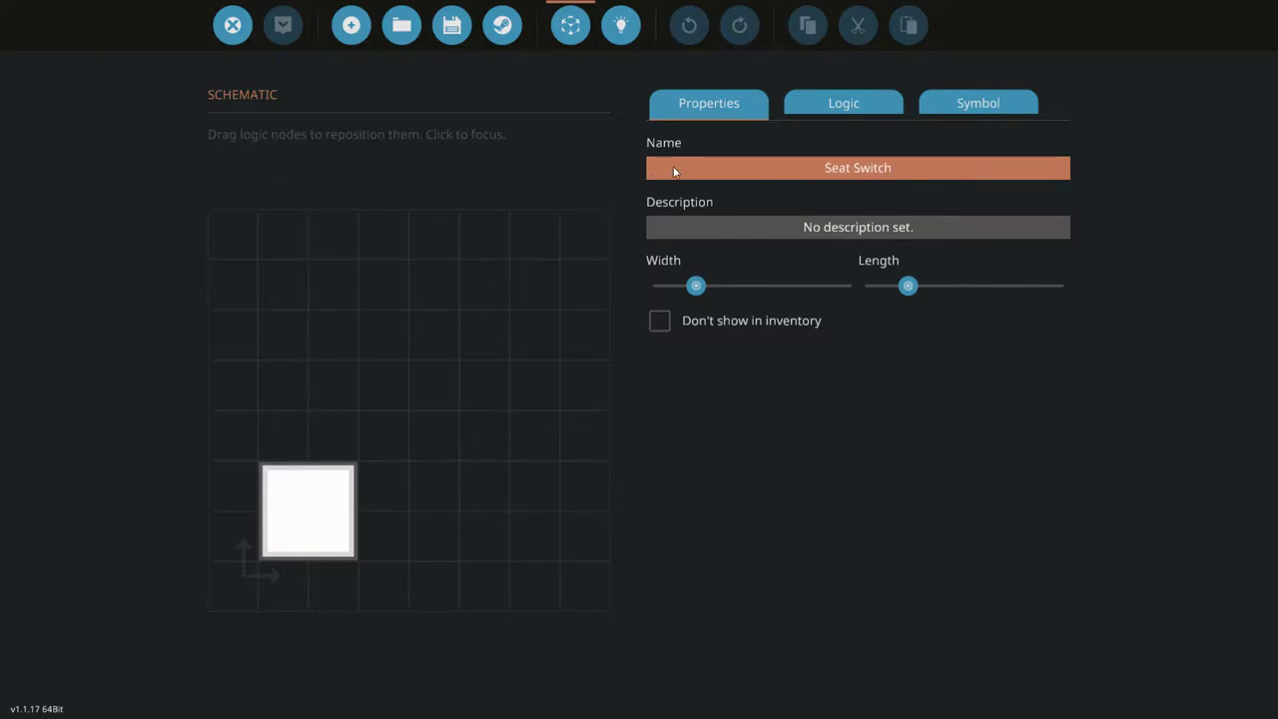
Size the Seat Switch microcontroller to a width of 3 and a length of 2
{"action": "left_click", "coordinate": [826, 107]}
{"action": "left_click", "coordinate": [709, 103]}
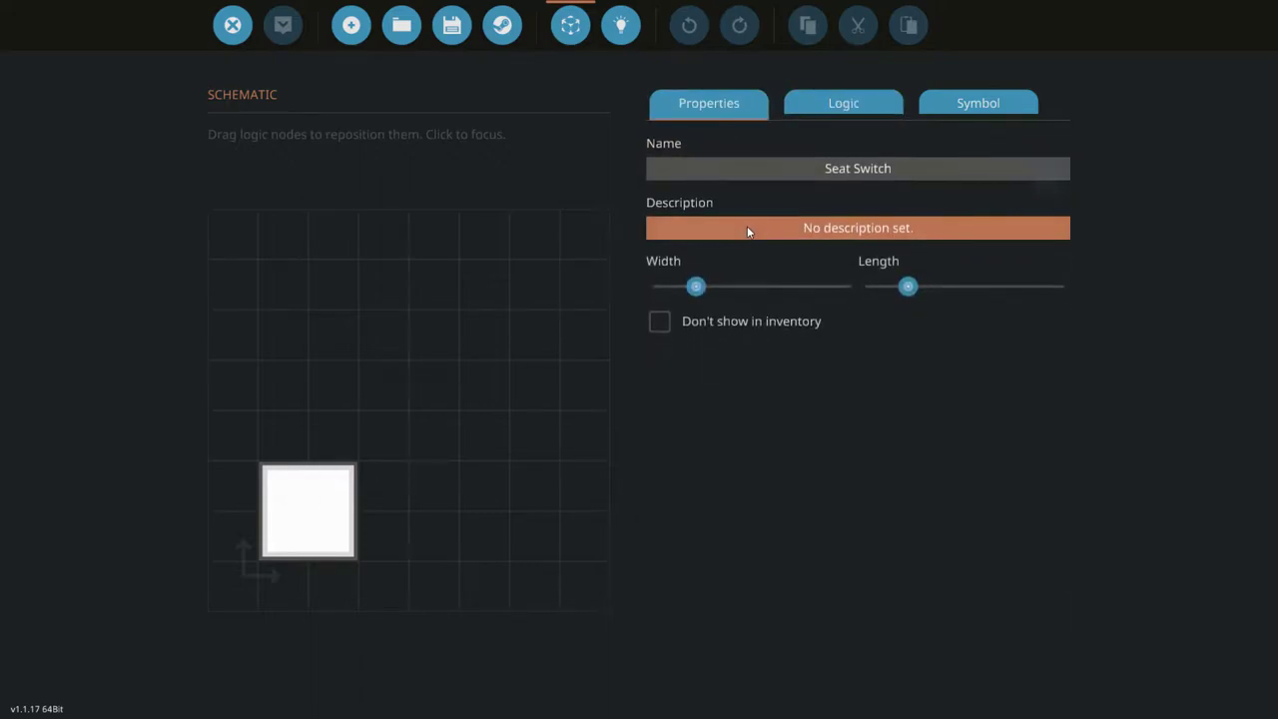
{"action": "left_click_drag", "start_coordinate": [692, 286], "coordinate": [724, 286]}
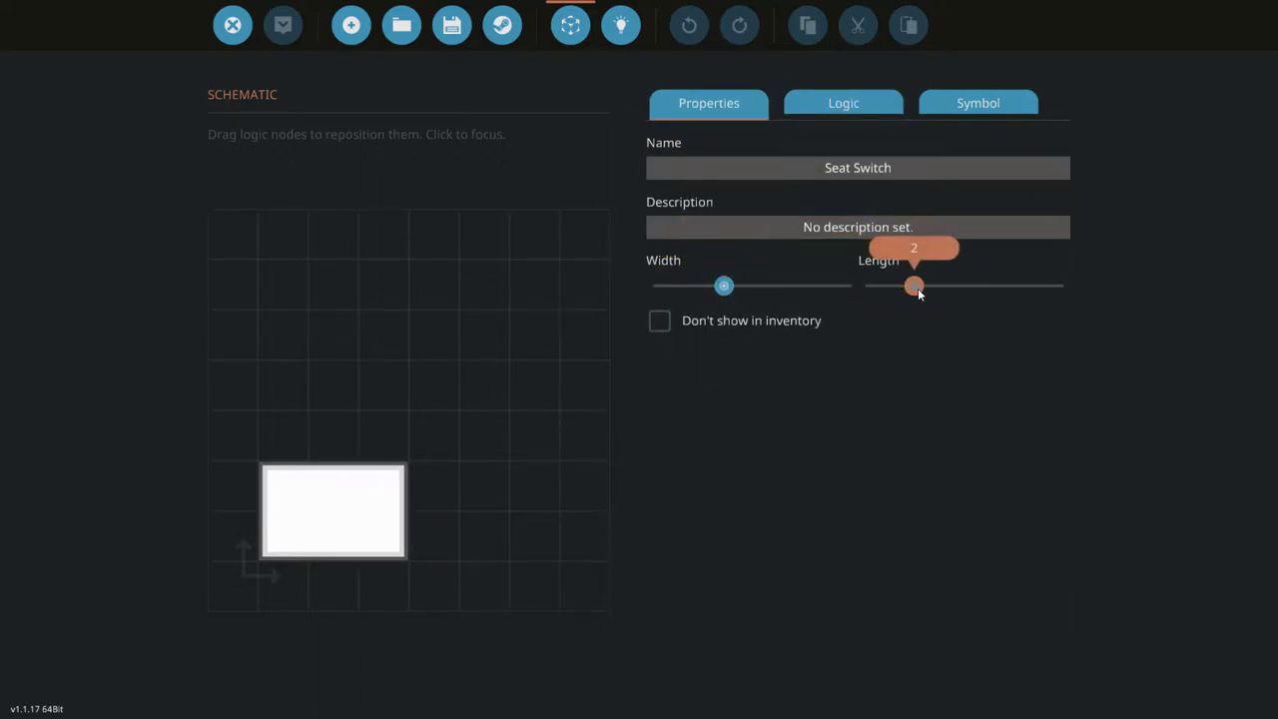
{"action": "mouse_move", "coordinate": [920, 290]}
{"action": "left_mouse_down"}
{"action": "mouse_move", "coordinate": [938, 287]}
{"action": "mouse_move", "coordinate": [901, 286]}
{"action": "left_mouse_up"}
Add two composite input nodes, one above the other, in the microcontroller's first column
{"action": "left_click", "coordinate": [844, 107]}
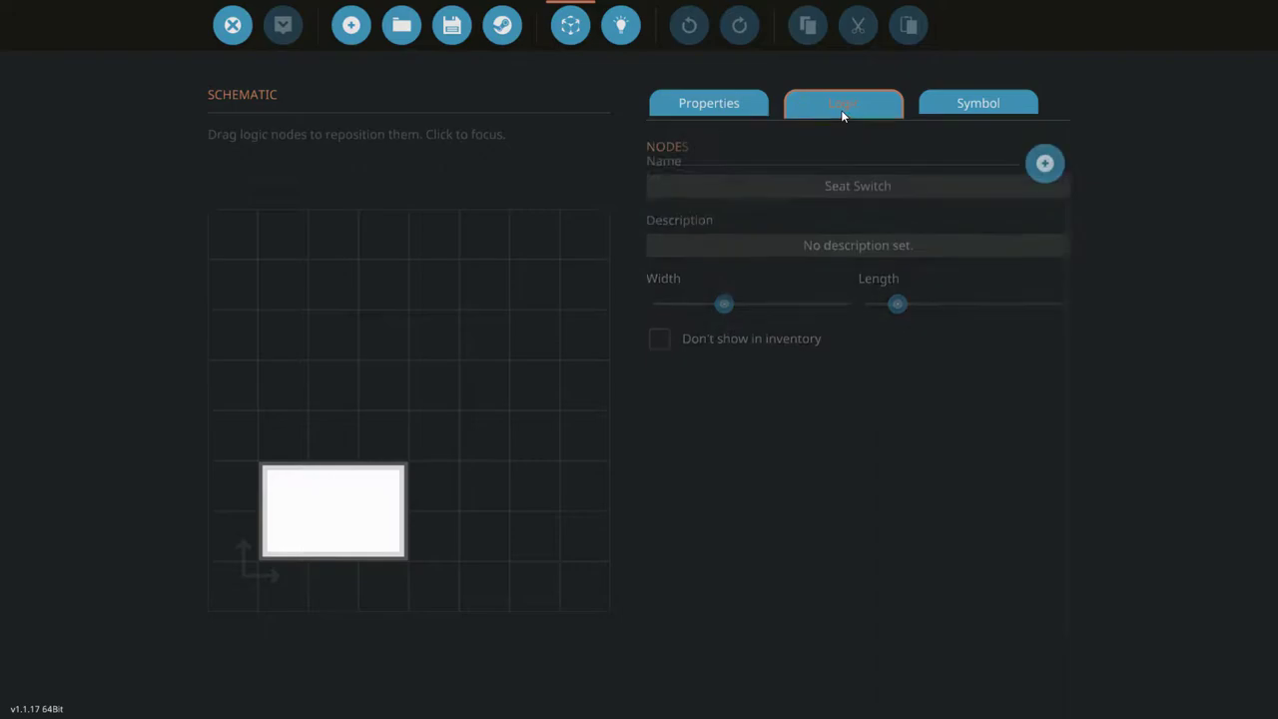
{"action": "left_click", "coordinate": [1044, 154]}
{"action": "left_click", "coordinate": [1044, 154]}
{"action": "left_click_drag", "start_coordinate": [283, 539], "coordinate": [284, 504]}
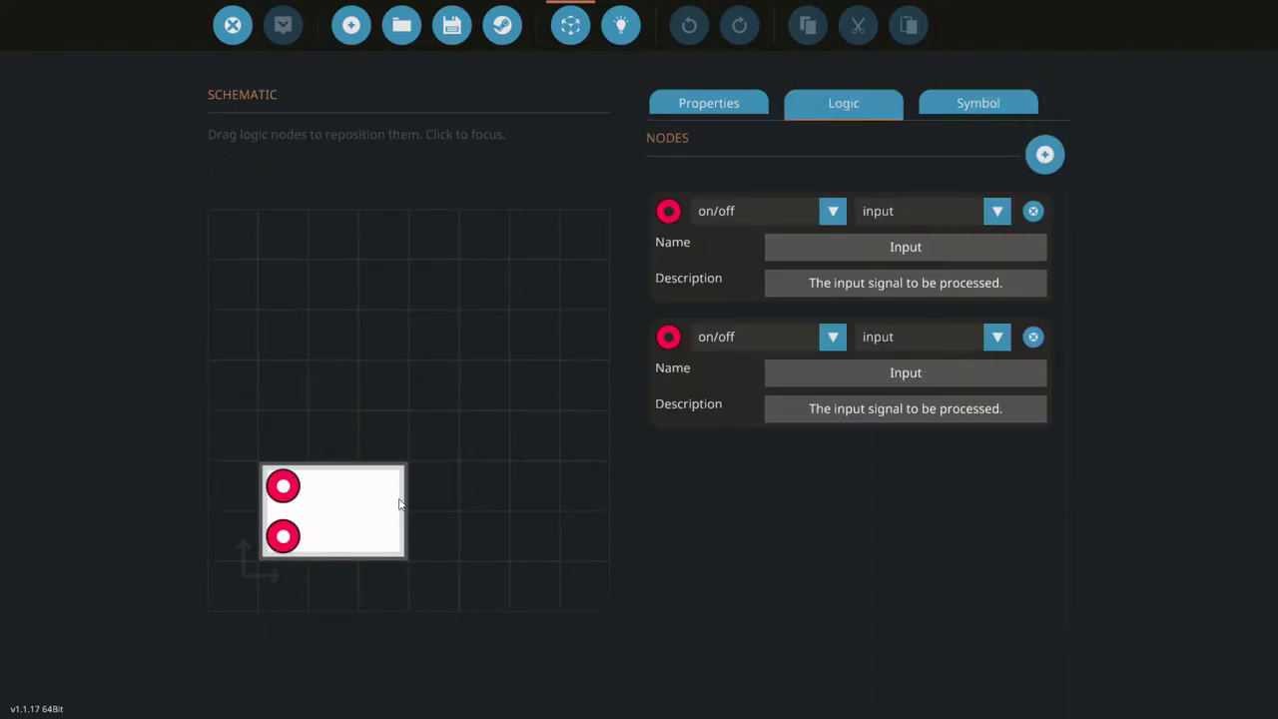
{"action": "left_click", "coordinate": [715, 213]}
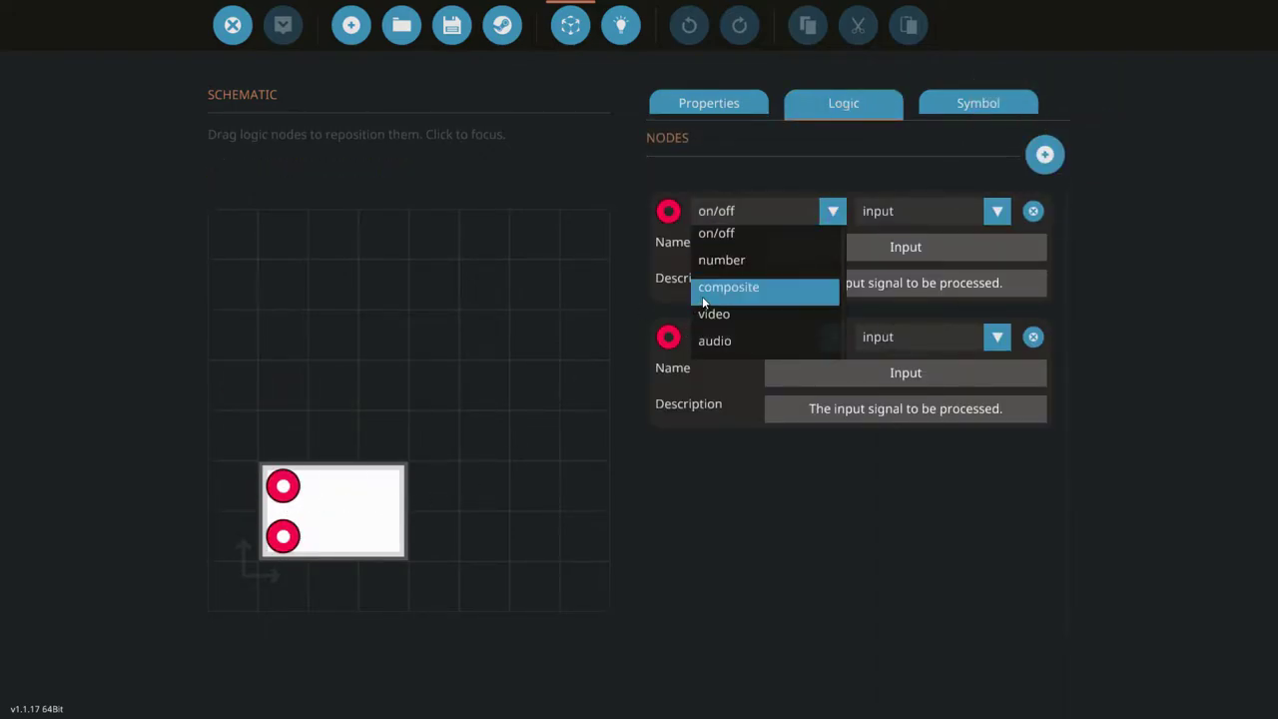
{"action": "left_click", "coordinate": [707, 291]}
{"action": "left_click", "coordinate": [732, 337]}
{"action": "left_click", "coordinate": [735, 412]}
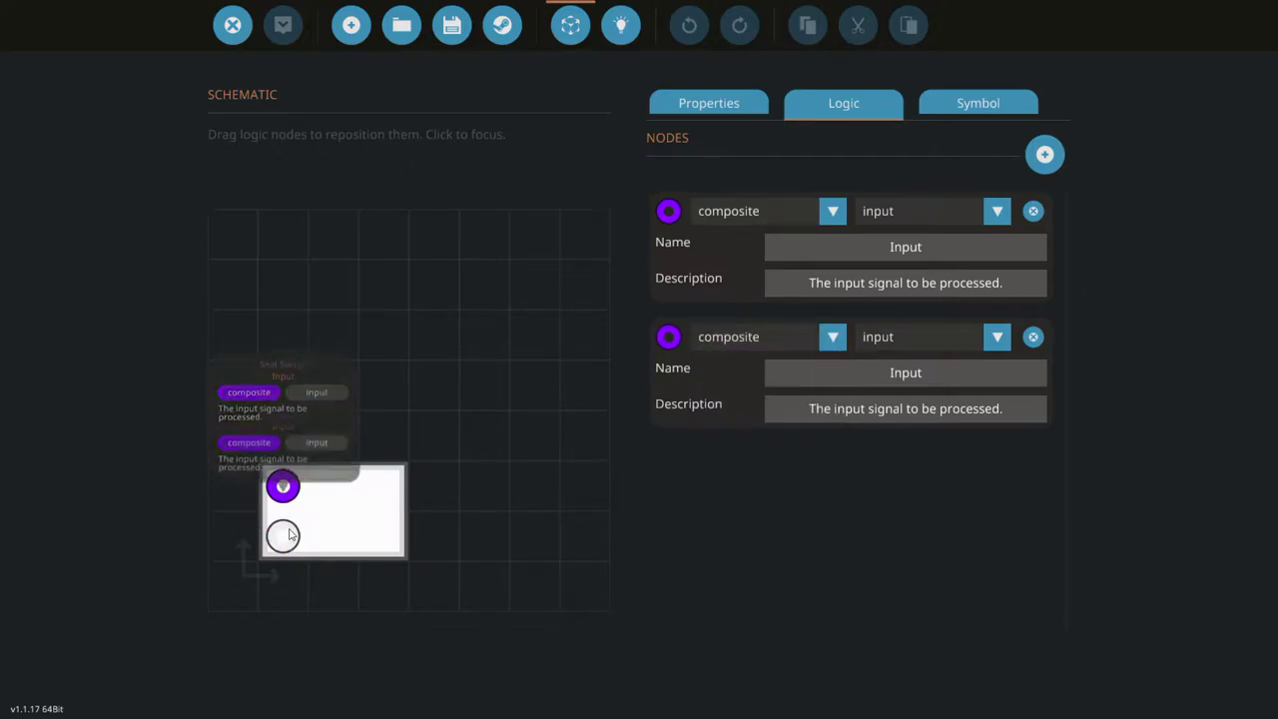
Name the two composite inputs "Seat 1" and "Seat 2"
{"action": "left_click", "coordinate": [836, 250]}
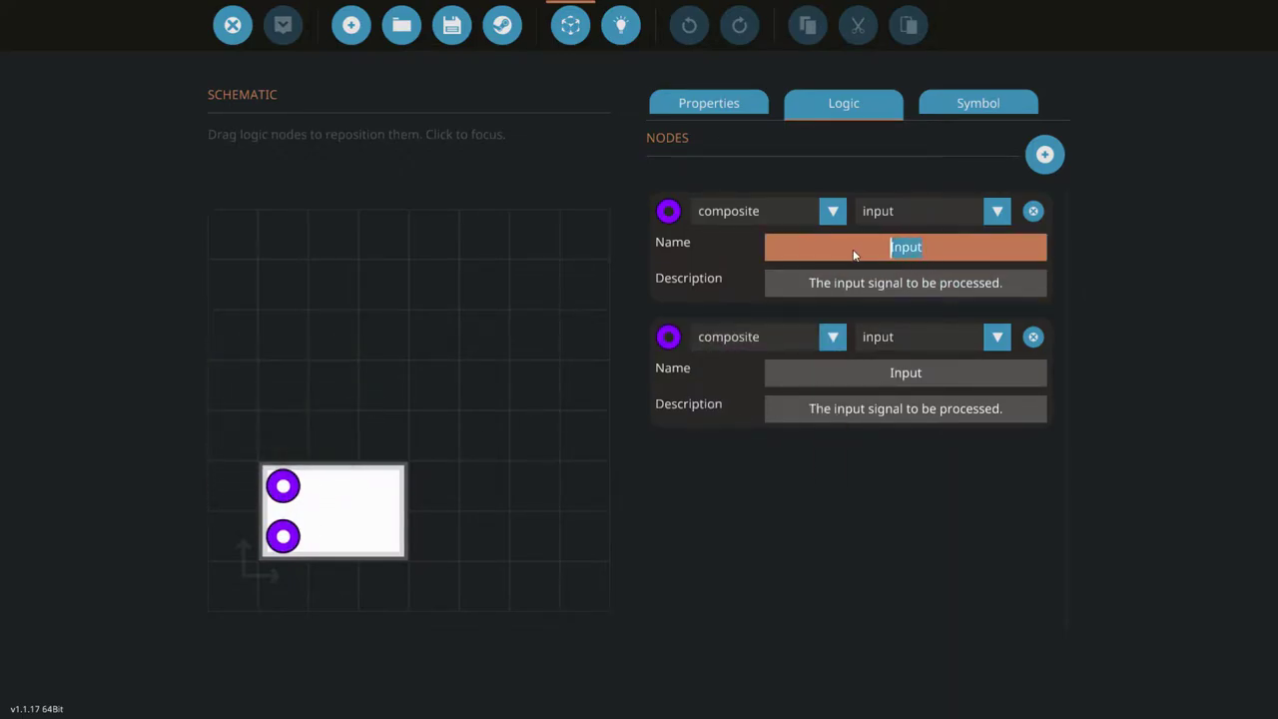
{"action": "type", "text": "Seat"}
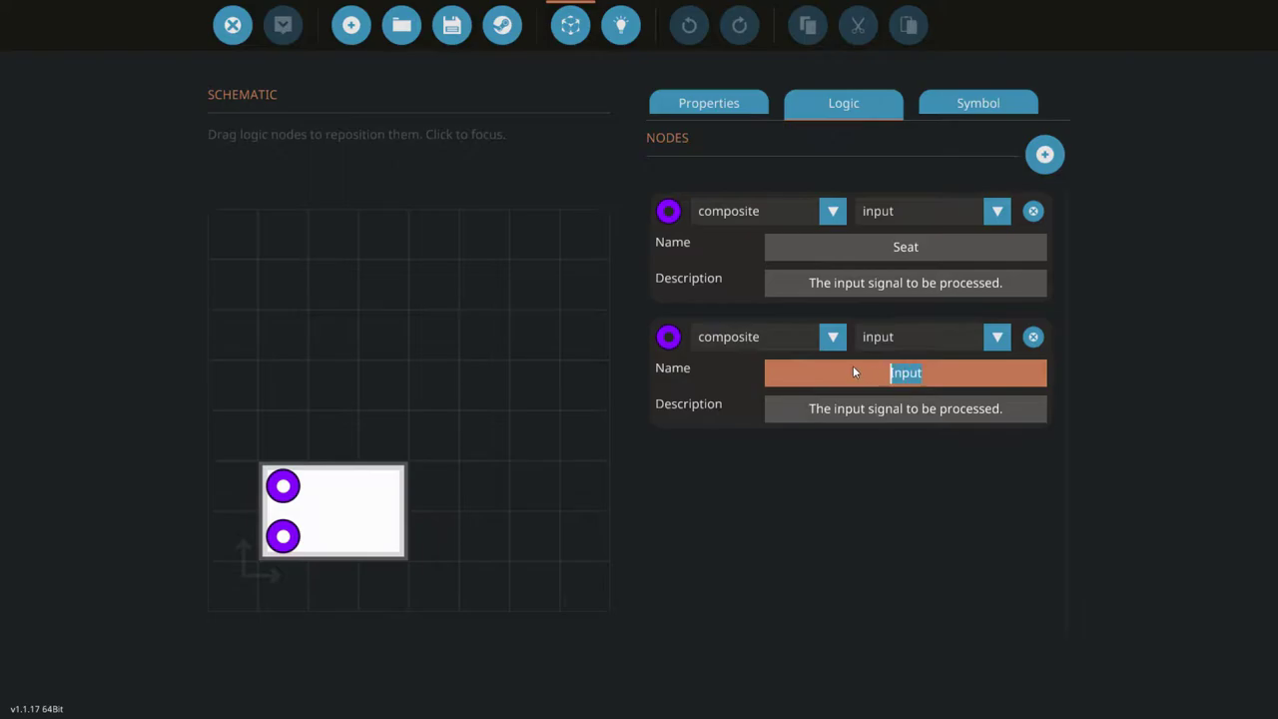
{"action": "type", "text": "Seat 2"}
{"action": "left_click", "coordinate": [940, 245]}
{"action": "type", "text": "1"}
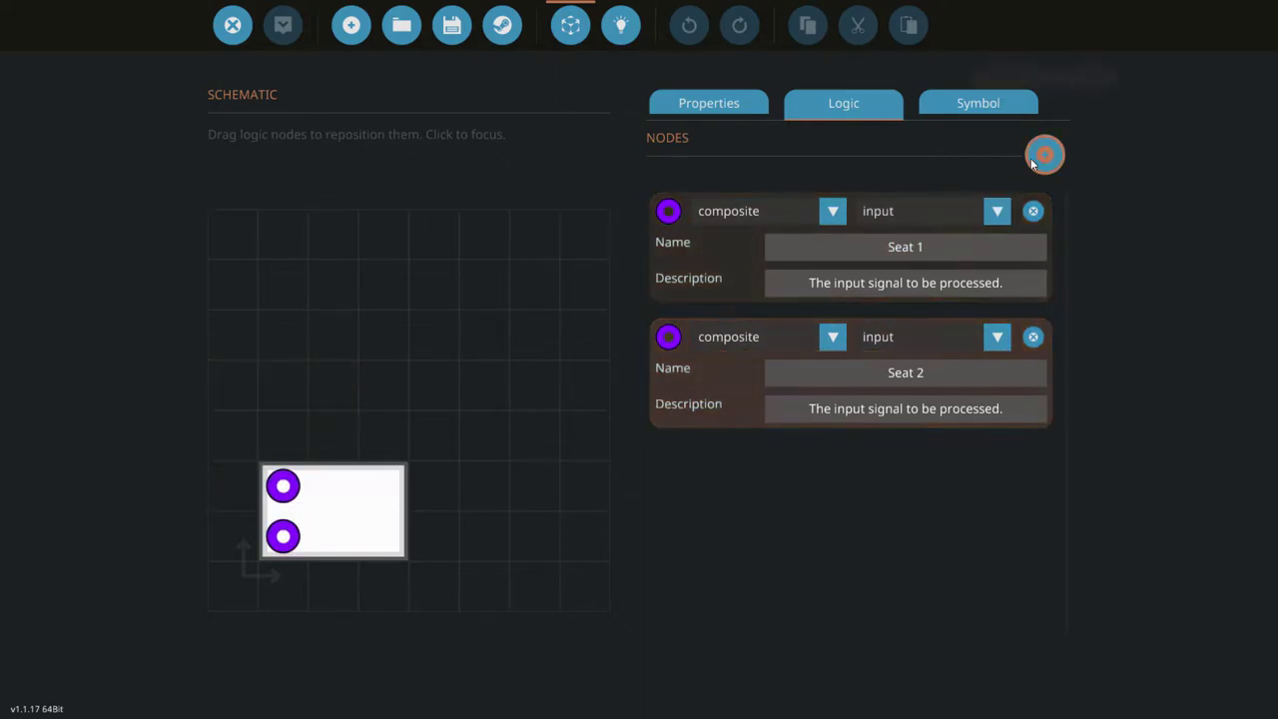
Add two on/off input nodes in the second column and widen the microcontroller to five cells
{"action": "left_click", "coordinate": [1045, 156]}
{"action": "left_click_drag", "start_coordinate": [283, 536], "coordinate": [333, 486]}
{"action": "left_click", "coordinate": [1045, 155]}
{"action": "left_click_drag", "start_coordinate": [282, 535], "coordinate": [333, 536]}
{"action": "left_click", "coordinate": [707, 102]}
{"action": "left_click_drag", "start_coordinate": [722, 286], "coordinate": [800, 286]}
Add further logic nodes, move one to the fourth column's upper cell, and leave the microcontroller editor
{"action": "left_click", "coordinate": [841, 99]}
{"action": "scroll", "coordinate": [898, 235], "scroll_direction": "down", "scroll_amount": 1}
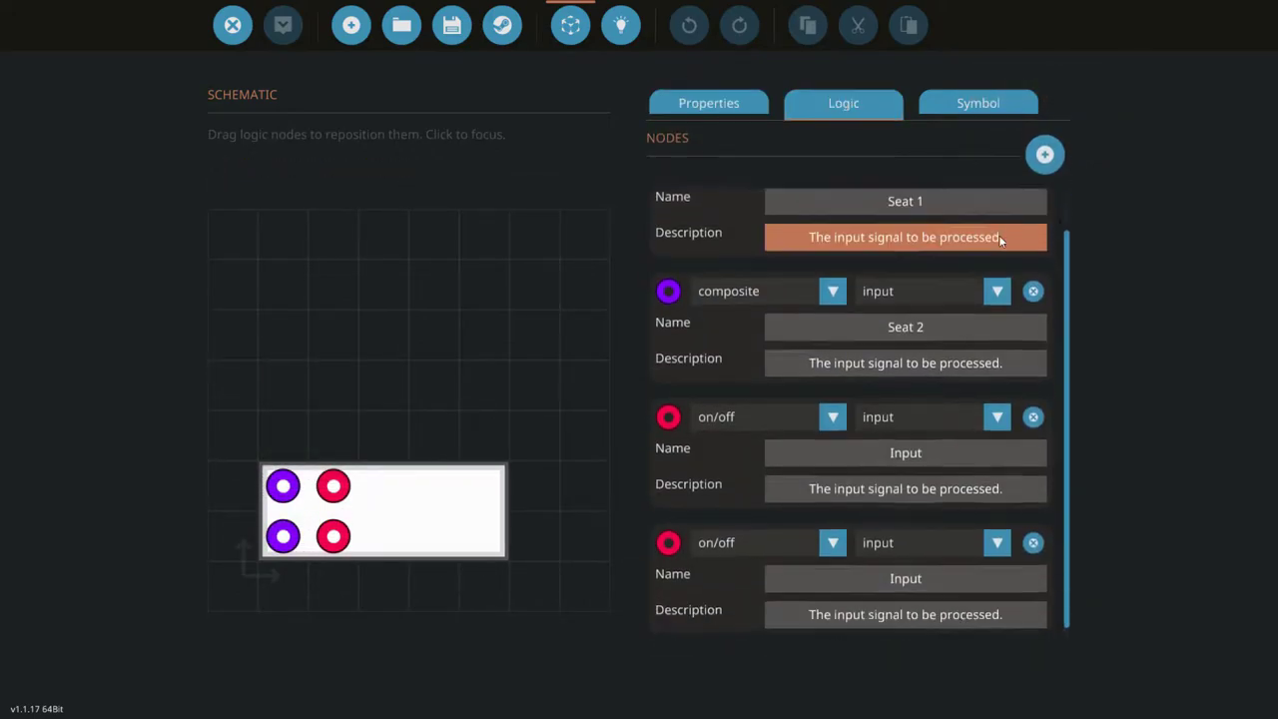
{"action": "left_click", "coordinate": [1045, 155]}
{"action": "left_click", "coordinate": [1047, 166]}
{"action": "left_click_drag", "start_coordinate": [284, 536], "coordinate": [425, 494]}
{"action": "left_click", "coordinate": [228, 22]}
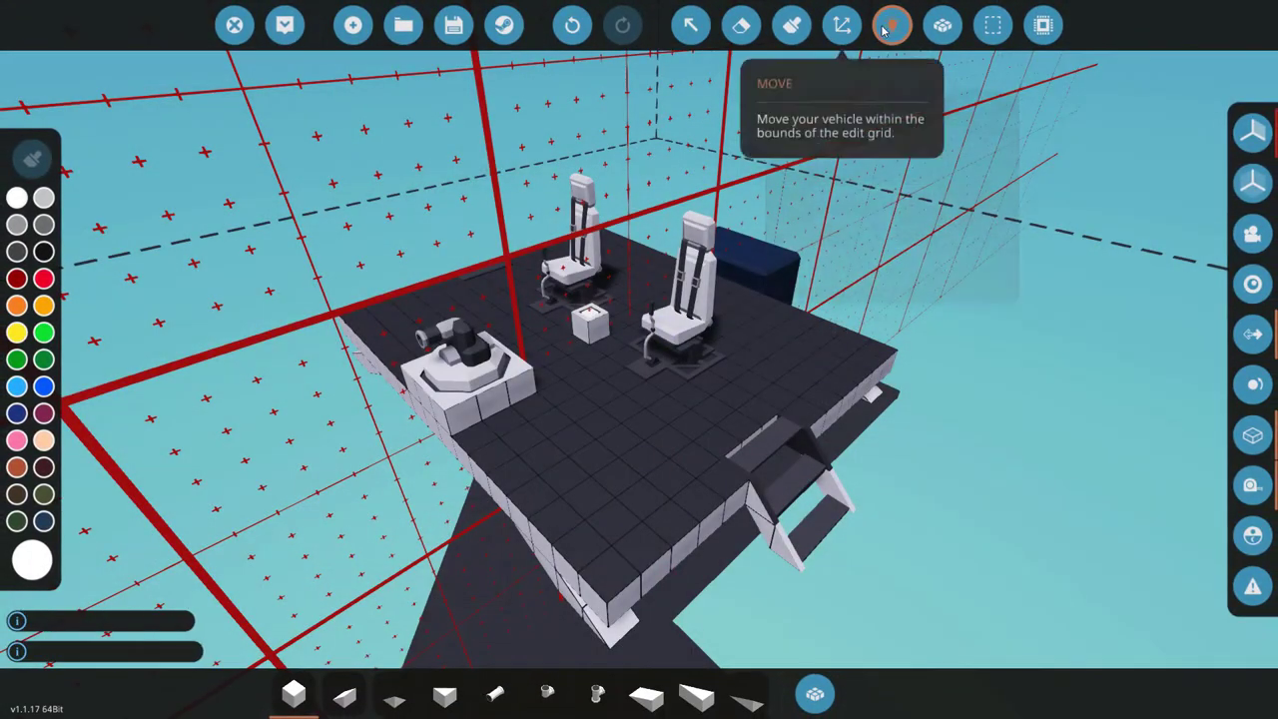
Examine the logic nodes of the pilot seats, the cannon and the fluid pump to plan their connections
{"action": "left_click_drag", "start_coordinate": [755, 258], "coordinate": [821, 270]}
{"action": "scroll", "coordinate": [789, 279], "scroll_direction": "up", "scroll_amount": 2}
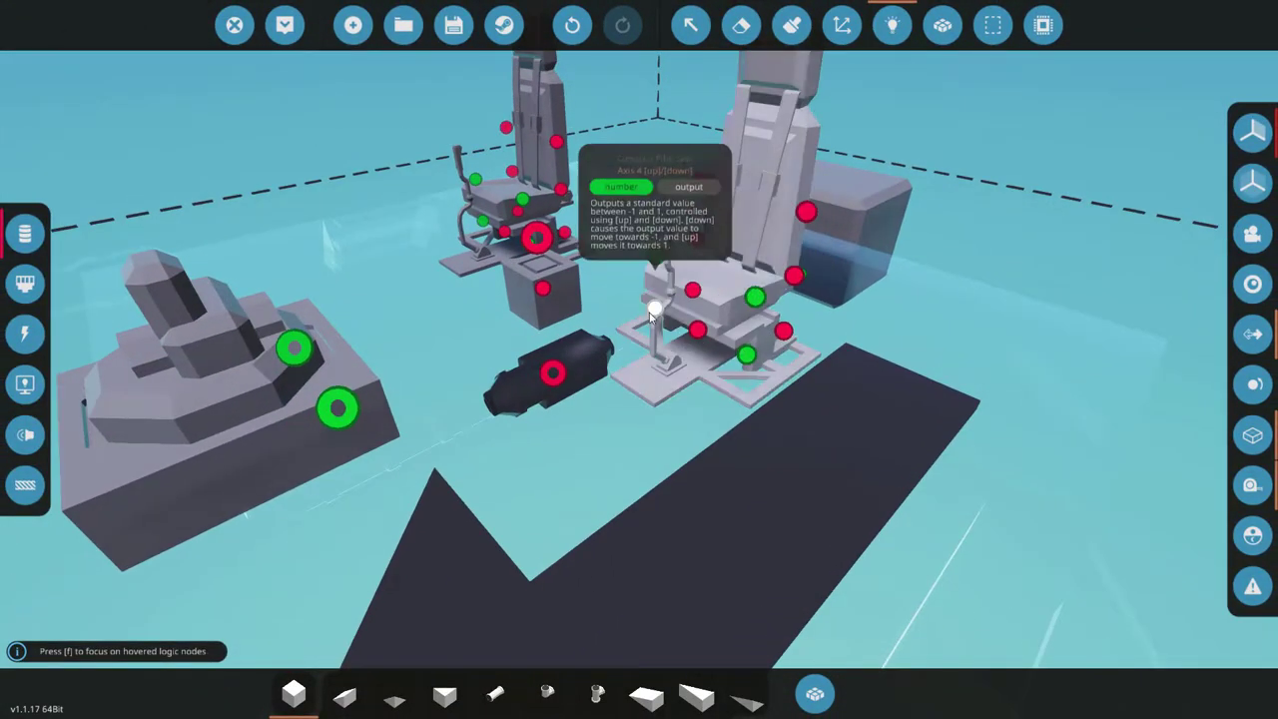
{"action": "left_click_drag", "start_coordinate": [658, 280], "coordinate": [297, 359]}
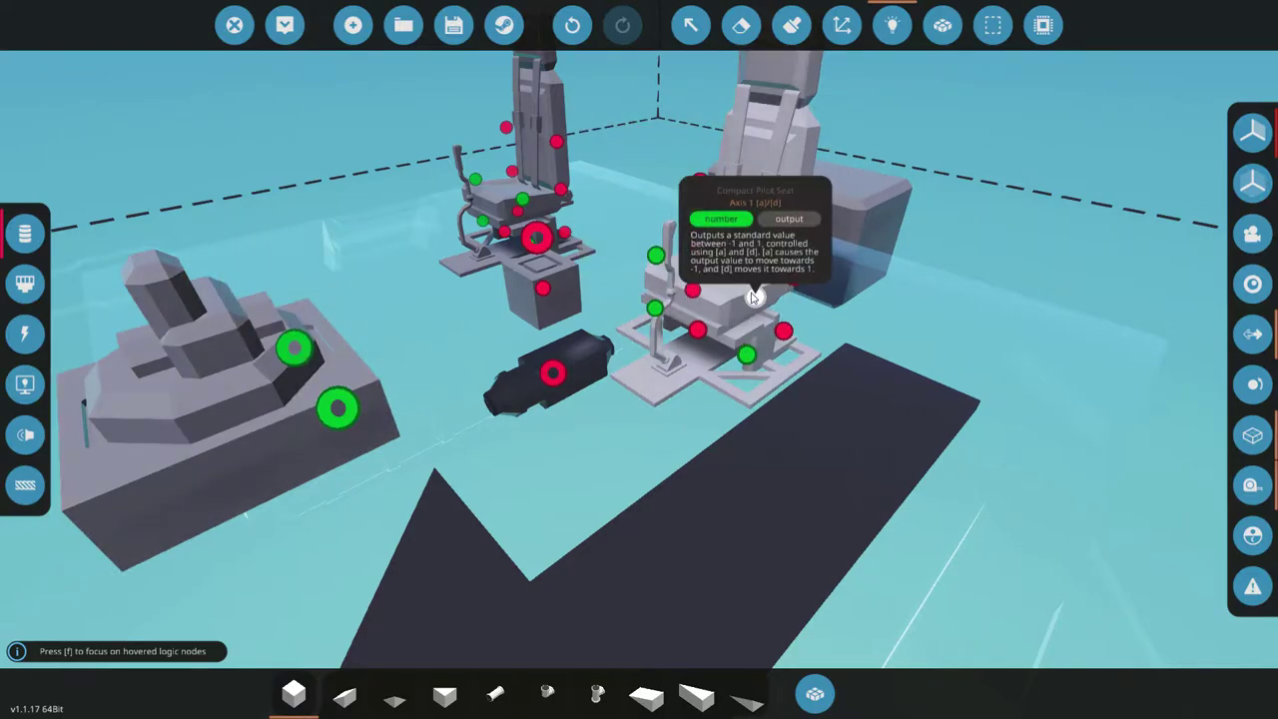
{"action": "left_click_drag", "start_coordinate": [756, 296], "coordinate": [719, 286]}
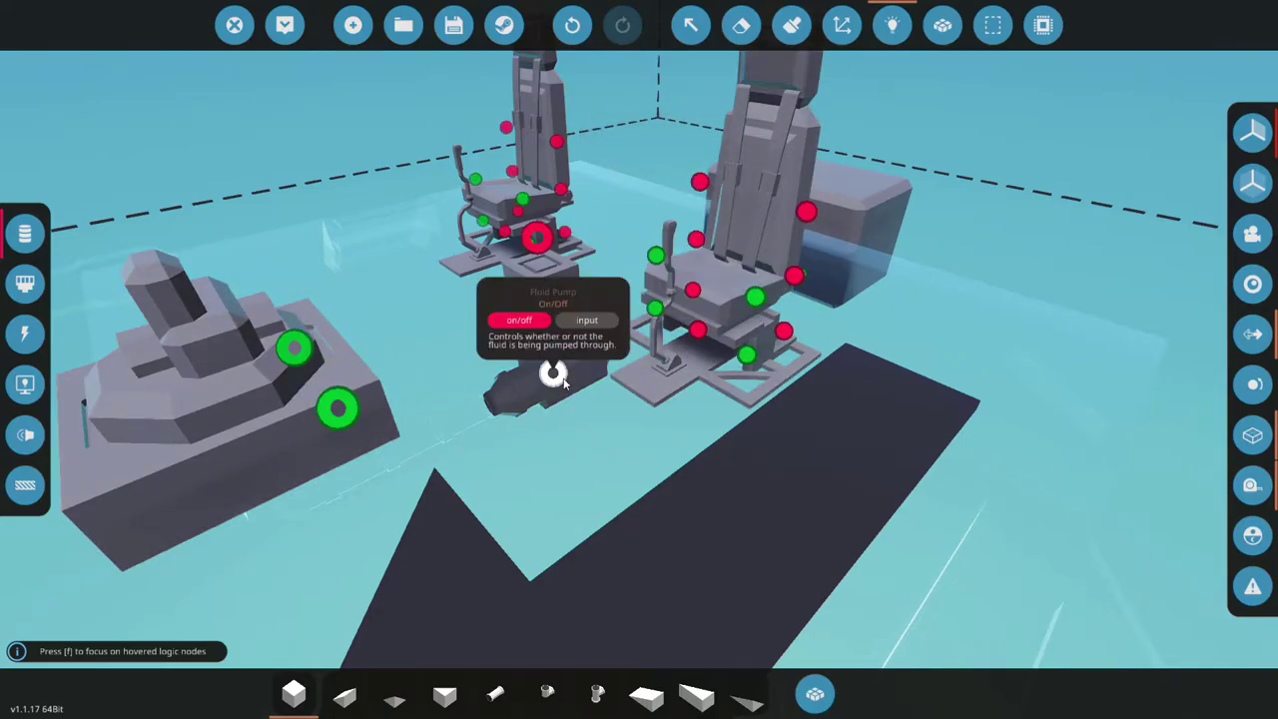
{"action": "left_click_drag", "start_coordinate": [562, 382], "coordinate": [806, 211]}
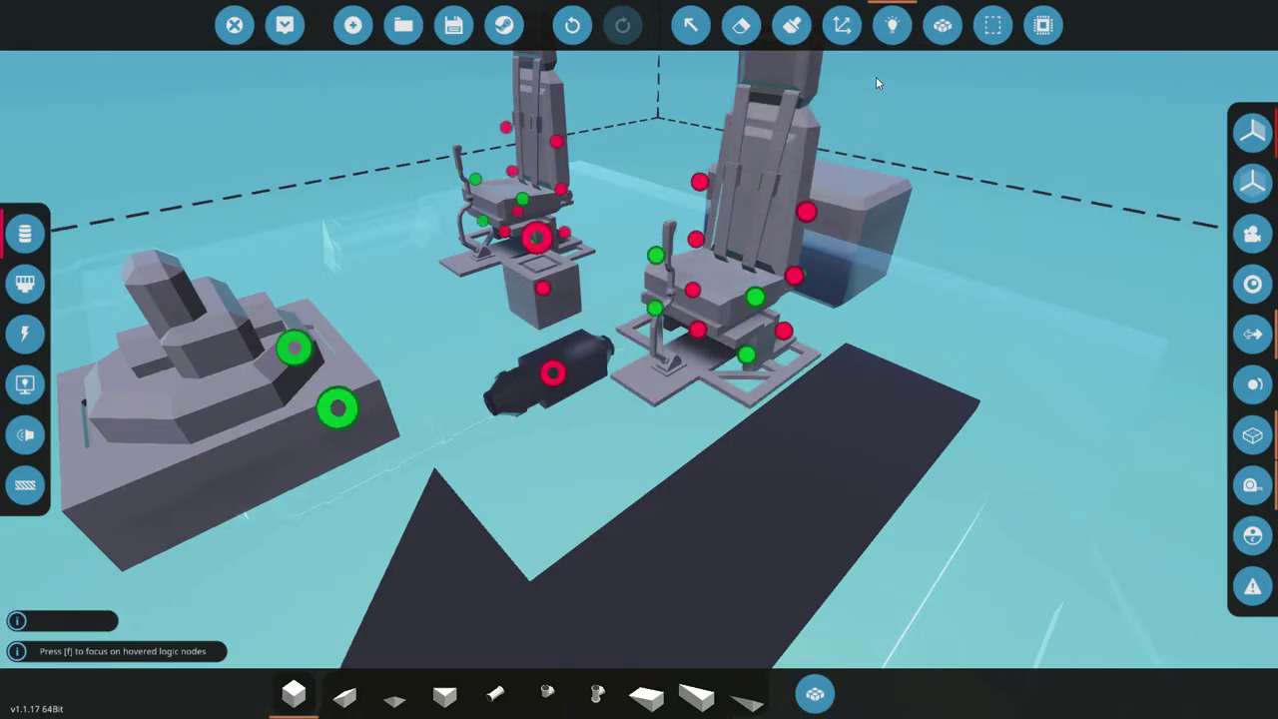
Open the microcontroller editor and change the first four on/off nodes to the number type
{"action": "left_click", "coordinate": [1043, 25]}
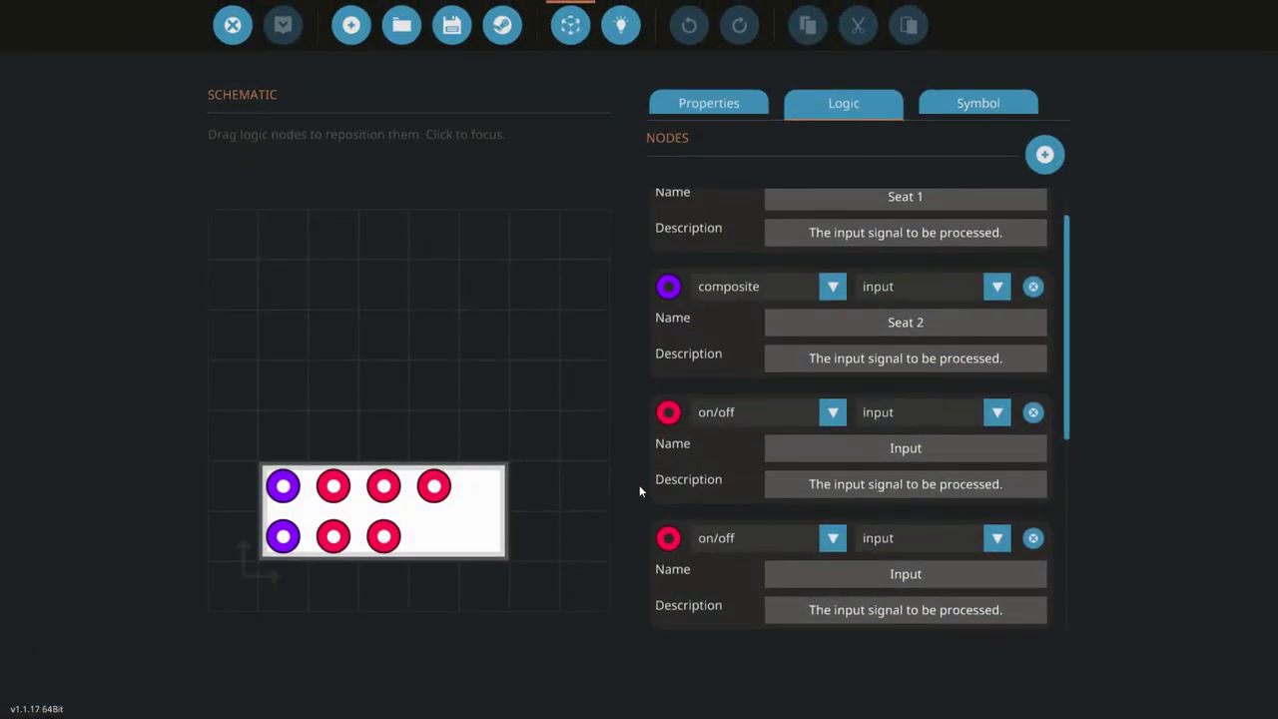
{"action": "left_click", "coordinate": [759, 412]}
{"action": "left_click", "coordinate": [739, 459]}
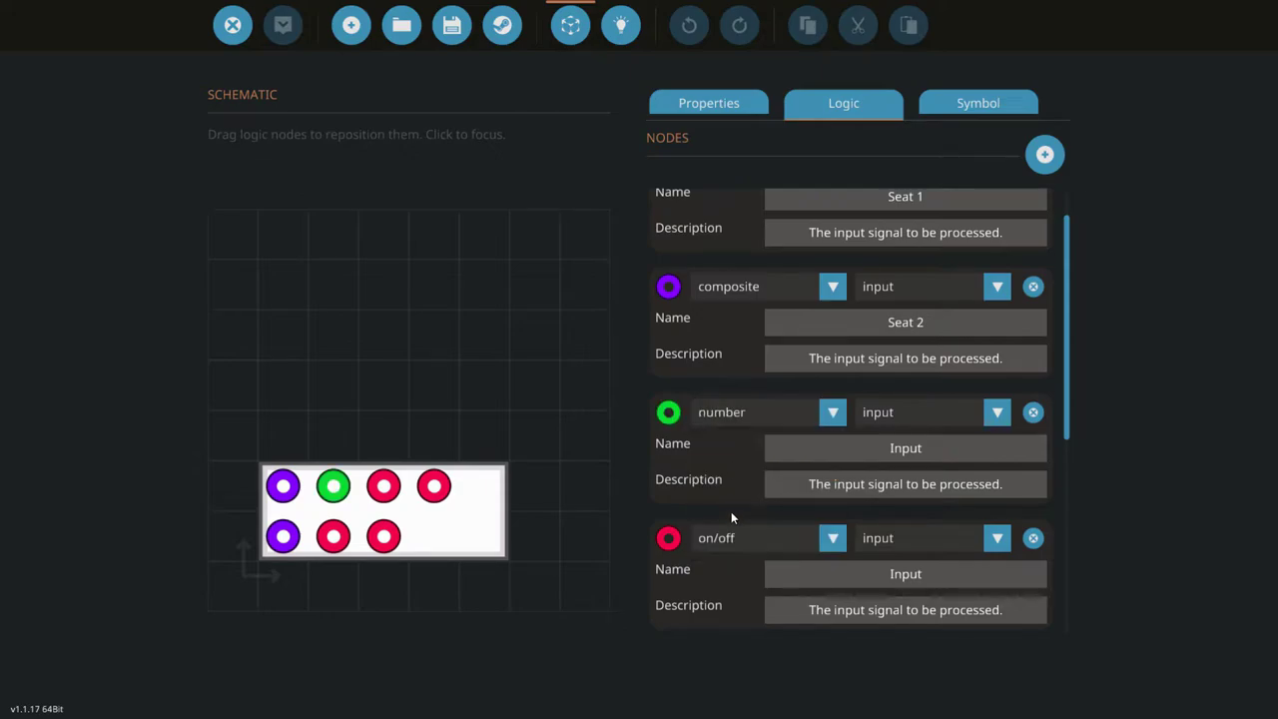
{"action": "left_click", "coordinate": [734, 537]}
{"action": "left_click", "coordinate": [724, 587]}
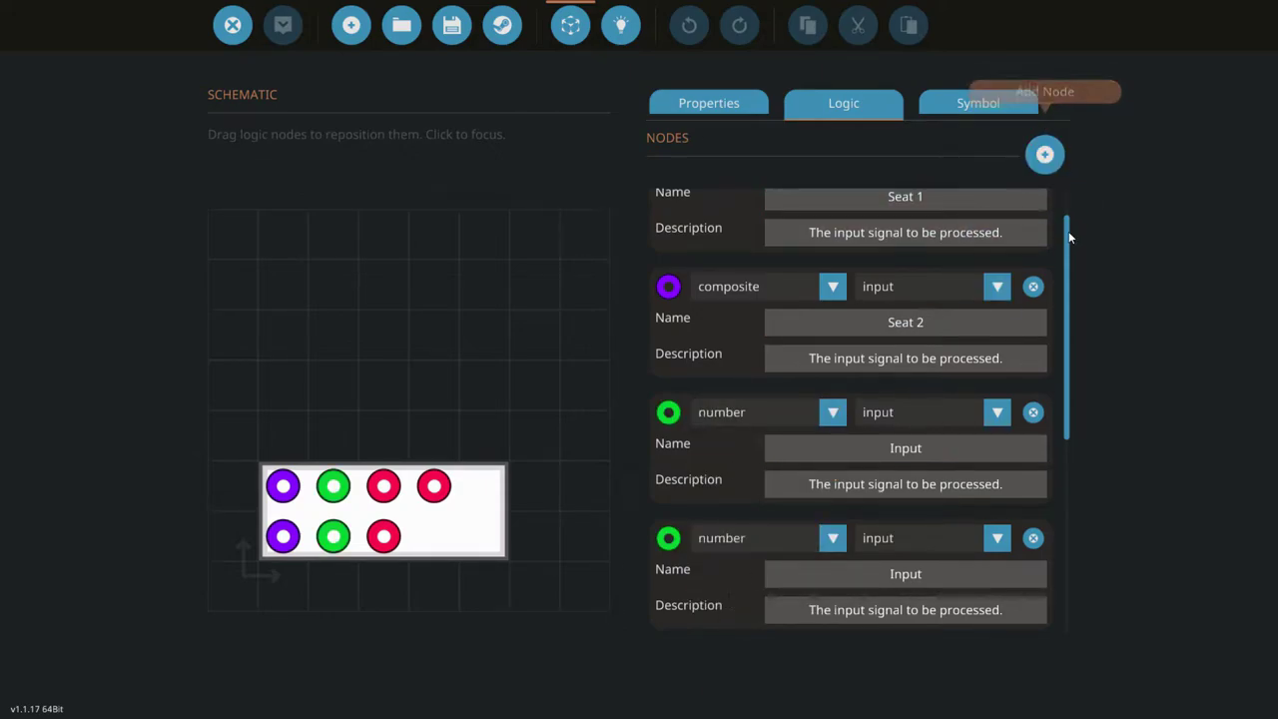
{"action": "scroll", "coordinate": [1068, 242], "scroll_direction": "down", "scroll_amount": 5}
{"action": "left_click", "coordinate": [828, 322]}
{"action": "left_click", "coordinate": [718, 368]}
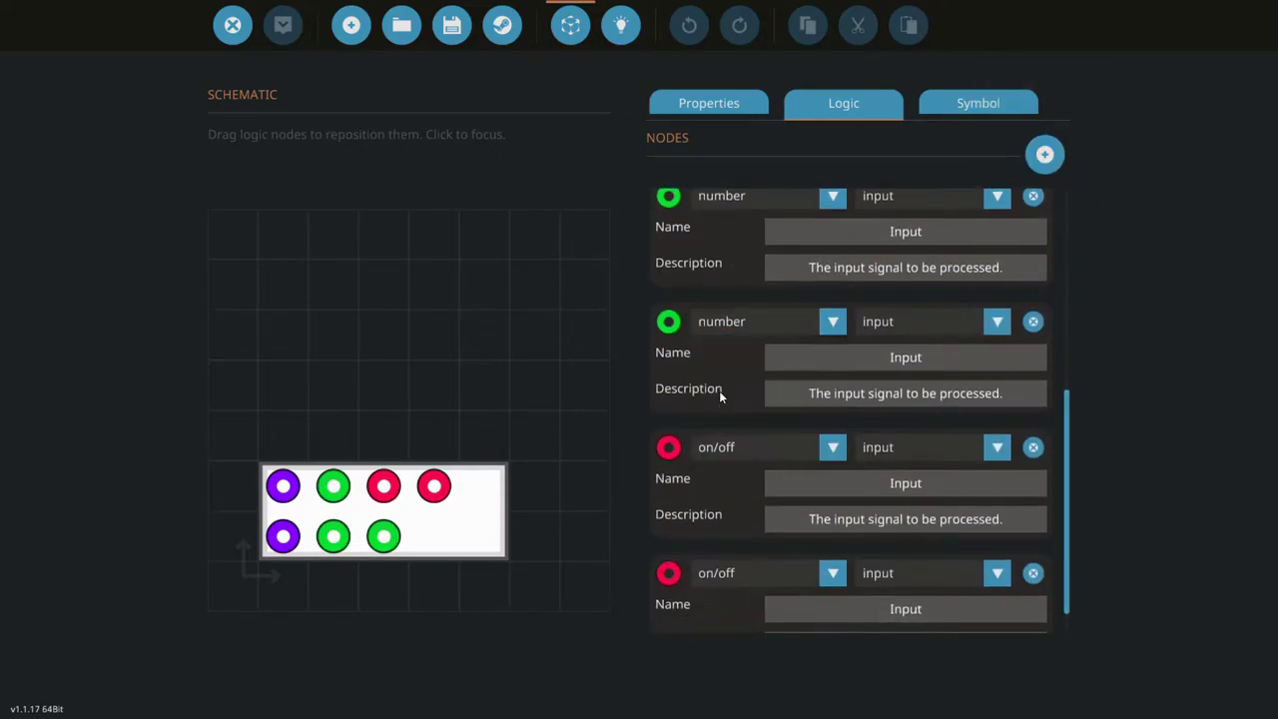
{"action": "left_click", "coordinate": [726, 450]}
{"action": "left_click", "coordinate": [727, 496]}
Switch the last on/off node and the two number nodes in the third column from input to output
{"action": "left_click", "coordinate": [904, 576]}
{"action": "left_click", "coordinate": [906, 621]}
{"action": "left_click", "coordinate": [902, 450]}
{"action": "left_click", "coordinate": [902, 495]}
{"action": "left_click", "coordinate": [898, 324]}
{"action": "left_click", "coordinate": [898, 369]}
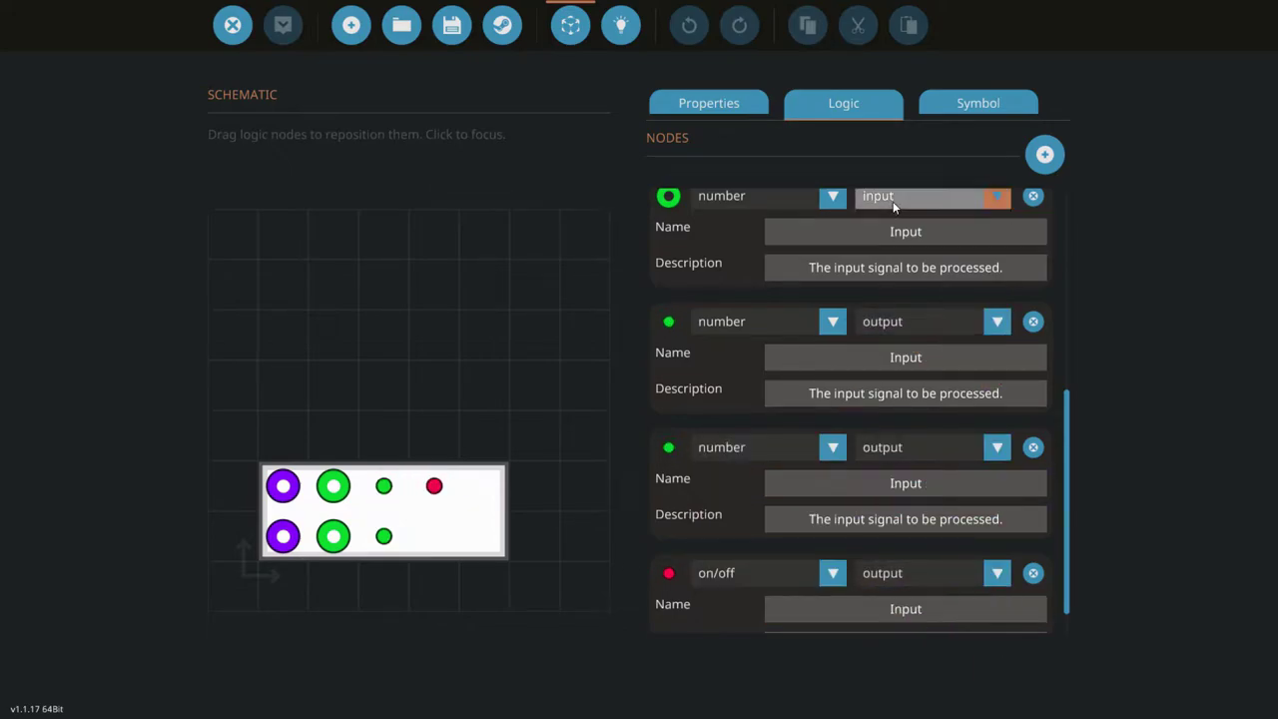
Name the four number nodes "Up/Down", "Pitch", "Yaw" and "Left/Right", and make the Pitch node an output
{"action": "left_click", "coordinate": [862, 240]}
{"action": "type", "text": "Pitch"}
{"action": "left_click", "coordinate": [930, 352]}
{"action": "type", "text": "Yaw"}
{"action": "left_click", "coordinate": [863, 489]}
{"action": "type", "text": "Left/Right"}
{"action": "scroll", "coordinate": [864, 489], "scroll_direction": "up", "scroll_amount": 2}
{"action": "left_click", "coordinate": [795, 195]}
{"action": "type", "text": "Up/Down"}
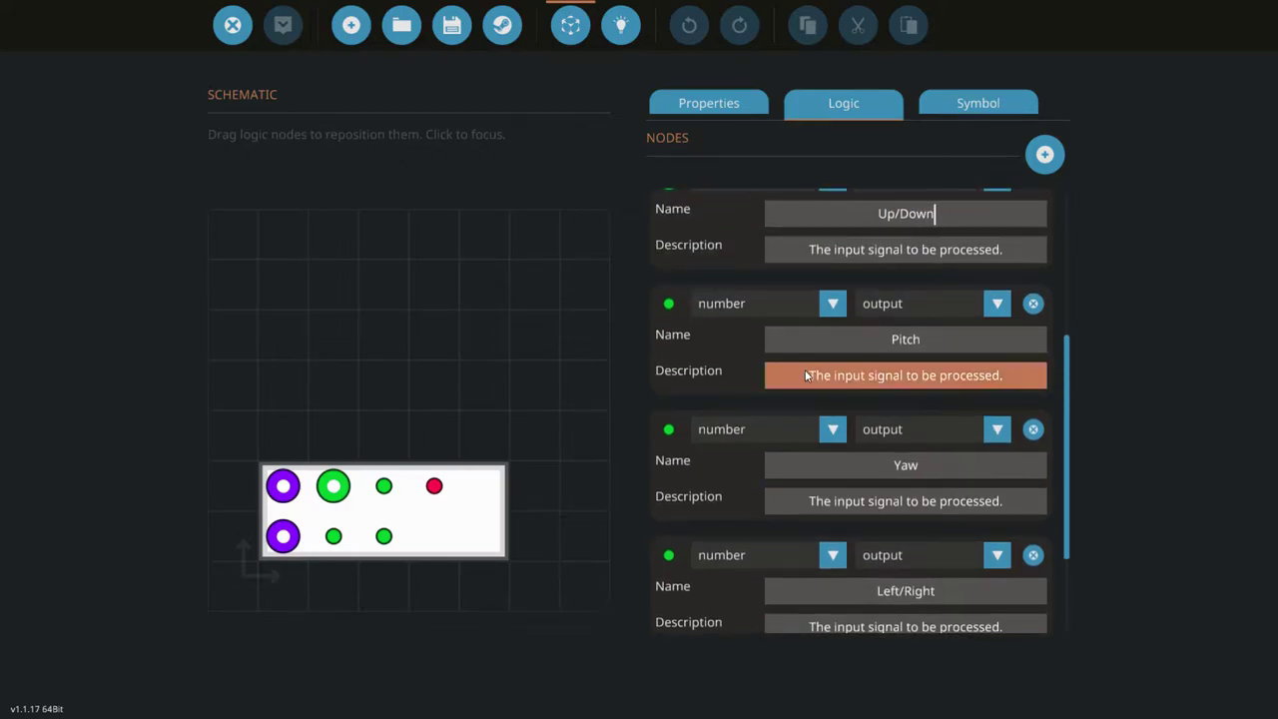
Switch the Up/Down node to output and name the on/off output "Pump"
{"action": "scroll", "coordinate": [805, 370], "scroll_direction": "down", "scroll_amount": 2}
{"action": "scroll", "coordinate": [865, 399], "scroll_direction": "down", "scroll_amount": 1}
{"action": "scroll", "coordinate": [865, 395], "scroll_direction": "up", "scroll_amount": 2}
{"action": "left_click", "coordinate": [923, 254]}
{"action": "left_click", "coordinate": [937, 302]}
{"action": "scroll", "coordinate": [888, 449], "scroll_direction": "down", "scroll_amount": 3}
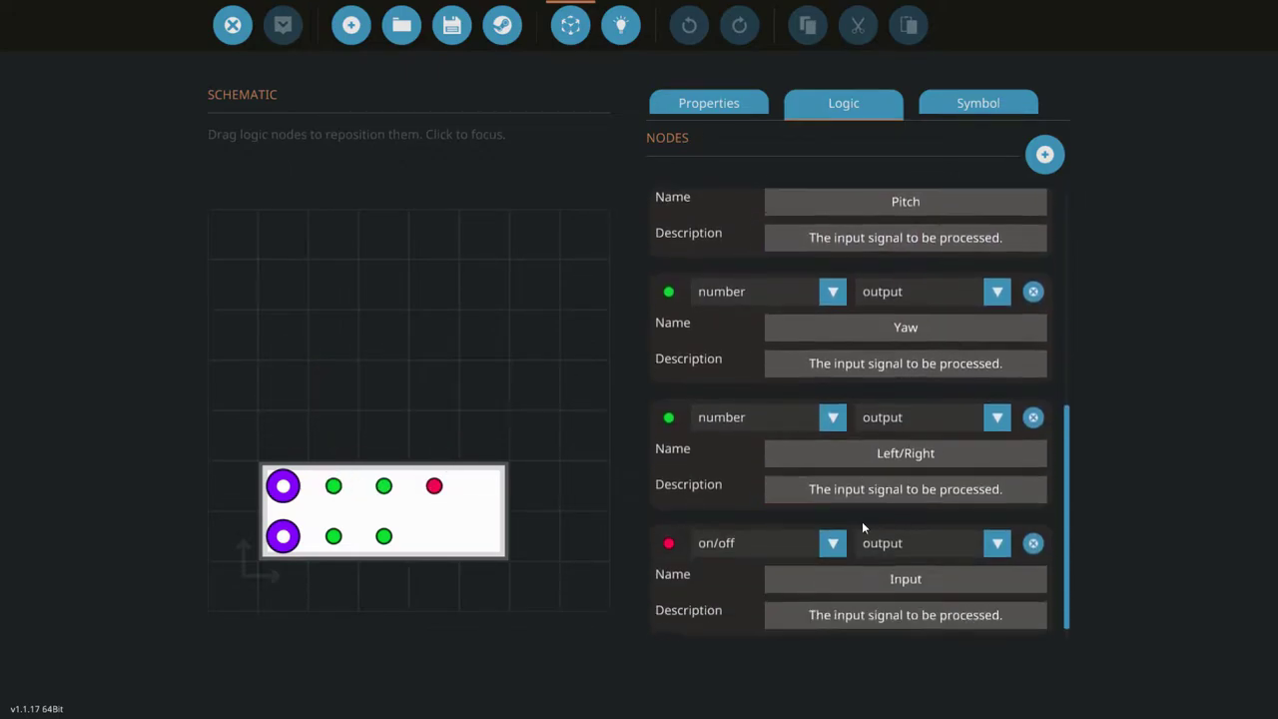
{"action": "left_click", "coordinate": [871, 577]}
{"action": "type", "text": "Pump"}
{"action": "key", "text": "Return"}
Reduce the microcontroller's width to four cells and check the node layout
{"action": "left_click", "coordinate": [709, 102]}
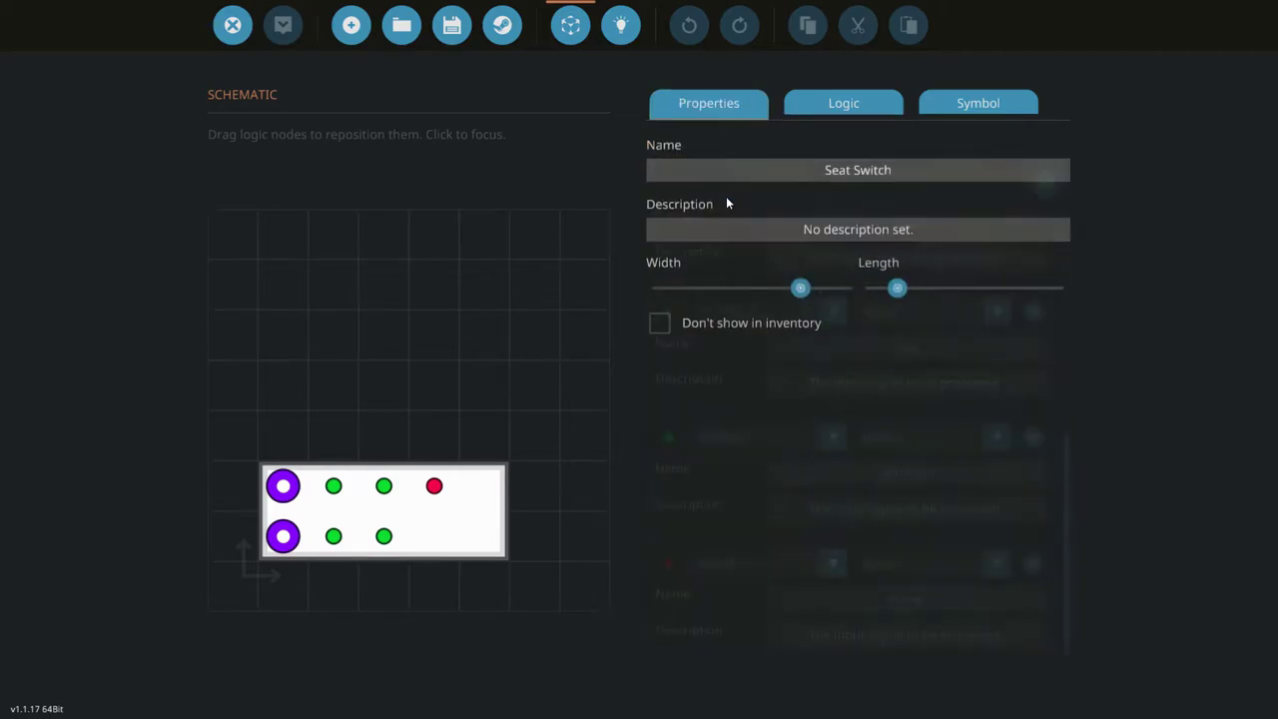
{"action": "left_click_drag", "start_coordinate": [794, 284], "coordinate": [777, 287]}
{"action": "left_click", "coordinate": [817, 97]}
{"action": "mouse_move", "coordinate": [333, 488]}
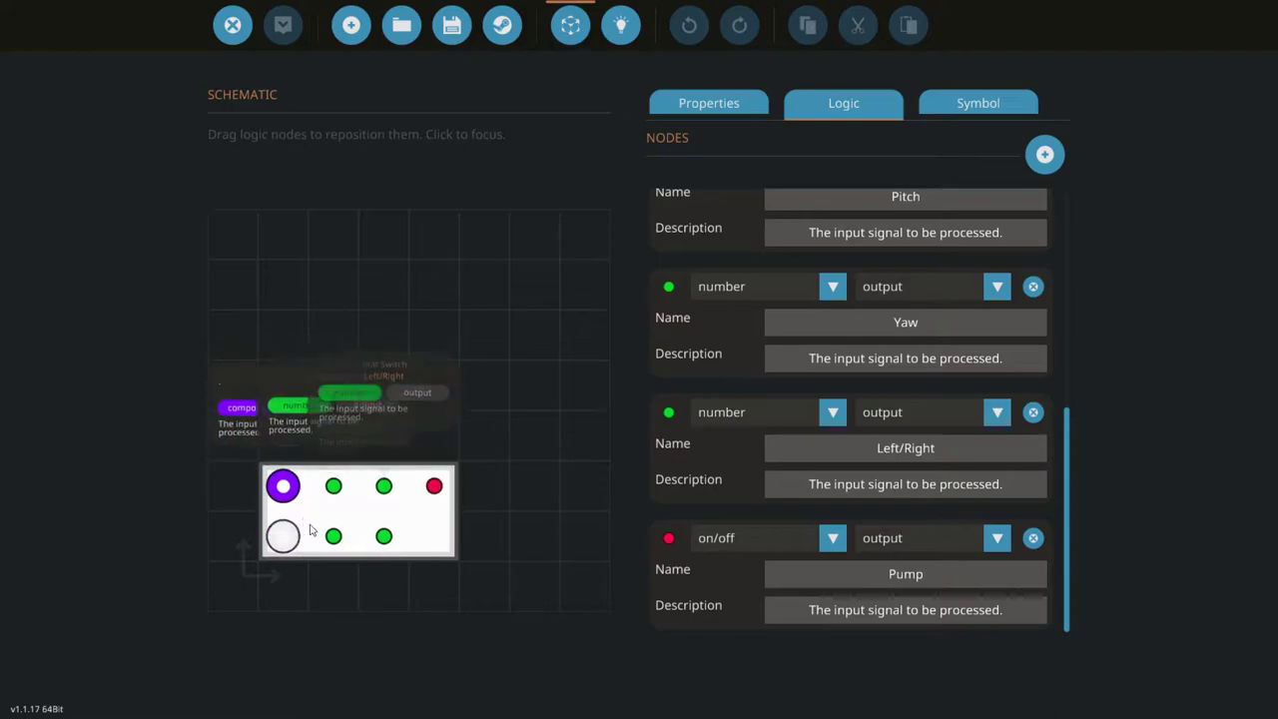
In the logic editor, stack the two seat inputs and arrange Yaw, Pitch, Left/Right and Up/Down in a column opposite, with Pump above
{"action": "left_click", "coordinate": [650, 106]}
{"action": "left_click_drag", "start_coordinate": [715, 325], "coordinate": [1028, 250]}
{"action": "scroll", "coordinate": [901, 347], "scroll_direction": "down", "scroll_amount": 2}
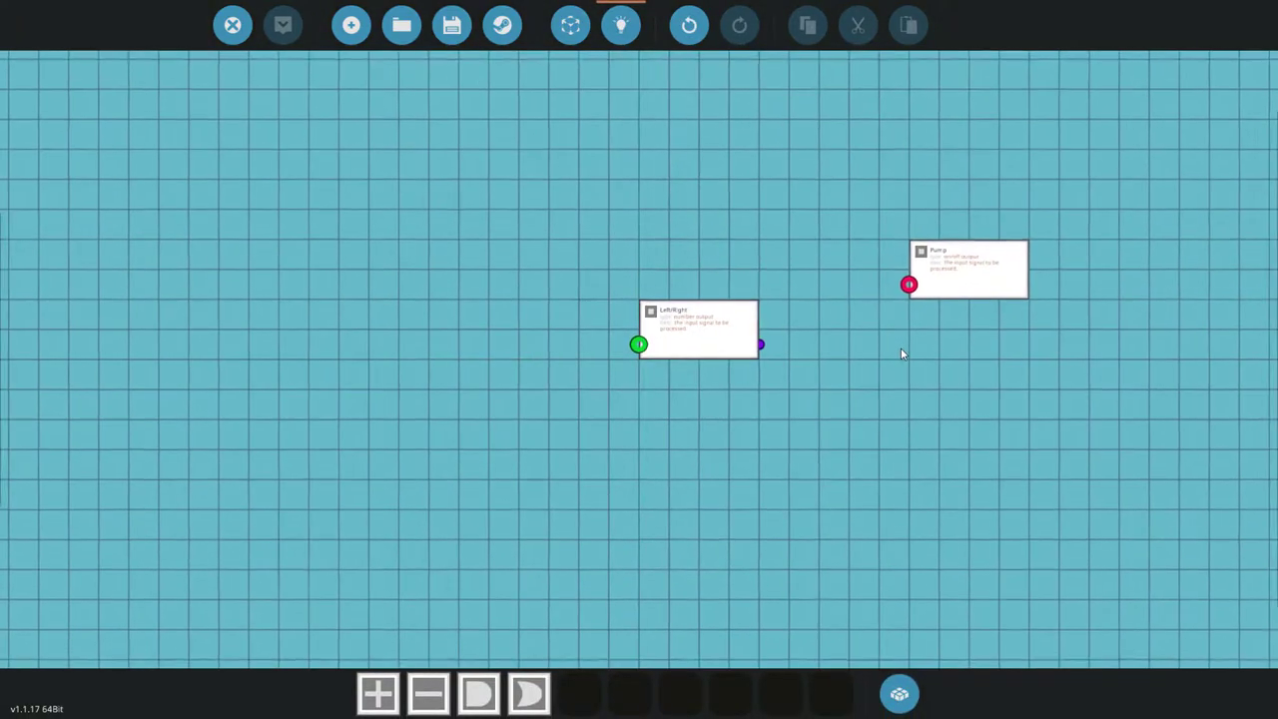
{"action": "left_click_drag", "start_coordinate": [899, 347], "coordinate": [679, 357]}
{"action": "scroll", "coordinate": [639, 351], "scroll_direction": "up", "scroll_amount": 3}
{"action": "left_click_drag", "start_coordinate": [469, 349], "coordinate": [864, 402]}
{"action": "left_click_drag", "start_coordinate": [766, 233], "coordinate": [811, 20]}
{"action": "left_click_drag", "start_coordinate": [493, 330], "coordinate": [640, 296]}
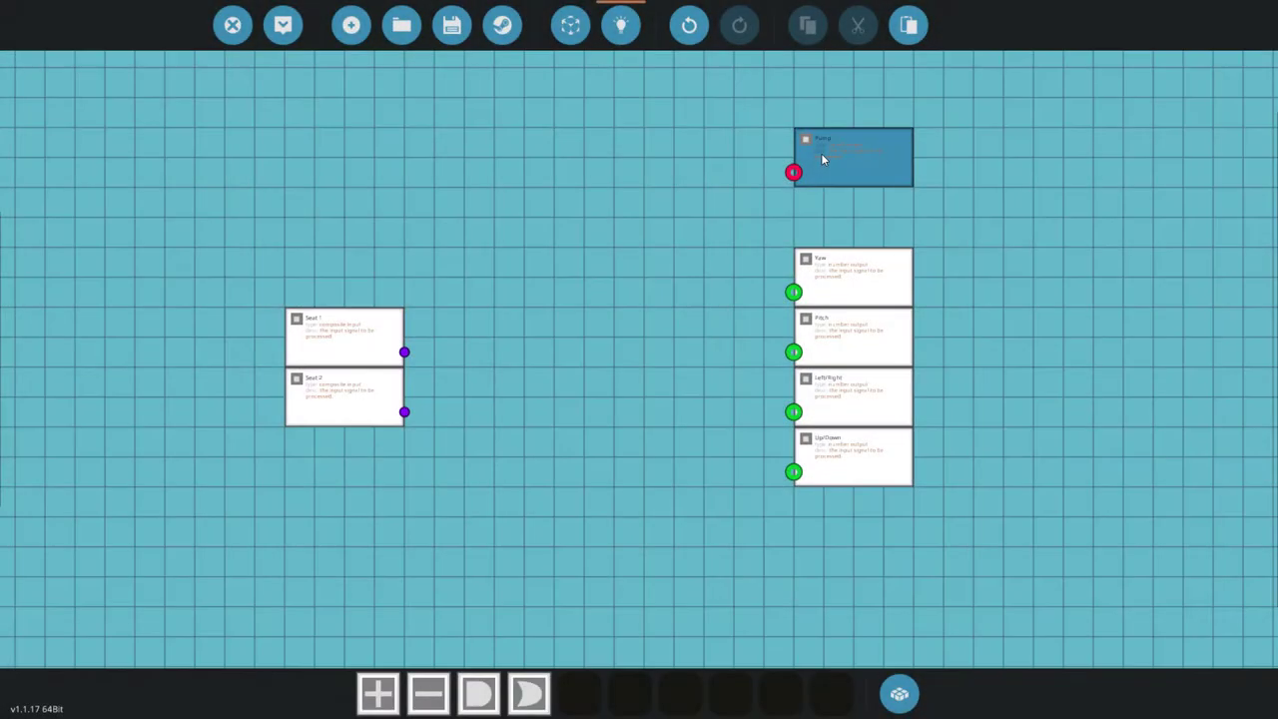
{"action": "left_click", "coordinate": [608, 115]}
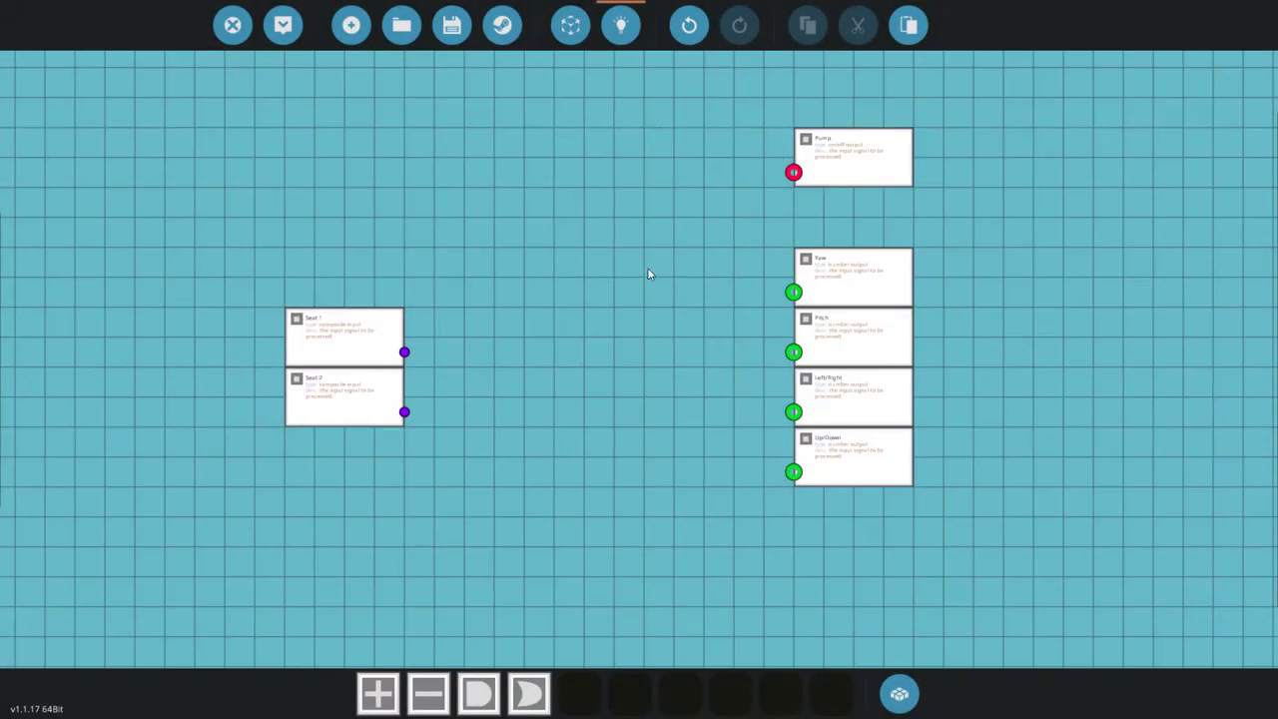
Move the Pump output one grid cell closer to the Yaw output
{"action": "scroll", "coordinate": [556, 333], "scroll_direction": "down", "scroll_amount": 1}
{"action": "scroll", "coordinate": [556, 339], "scroll_direction": "up", "scroll_amount": 3}
{"action": "scroll", "coordinate": [556, 347], "scroll_direction": "down", "scroll_amount": 1}
{"action": "left_click", "coordinate": [297, 419]}
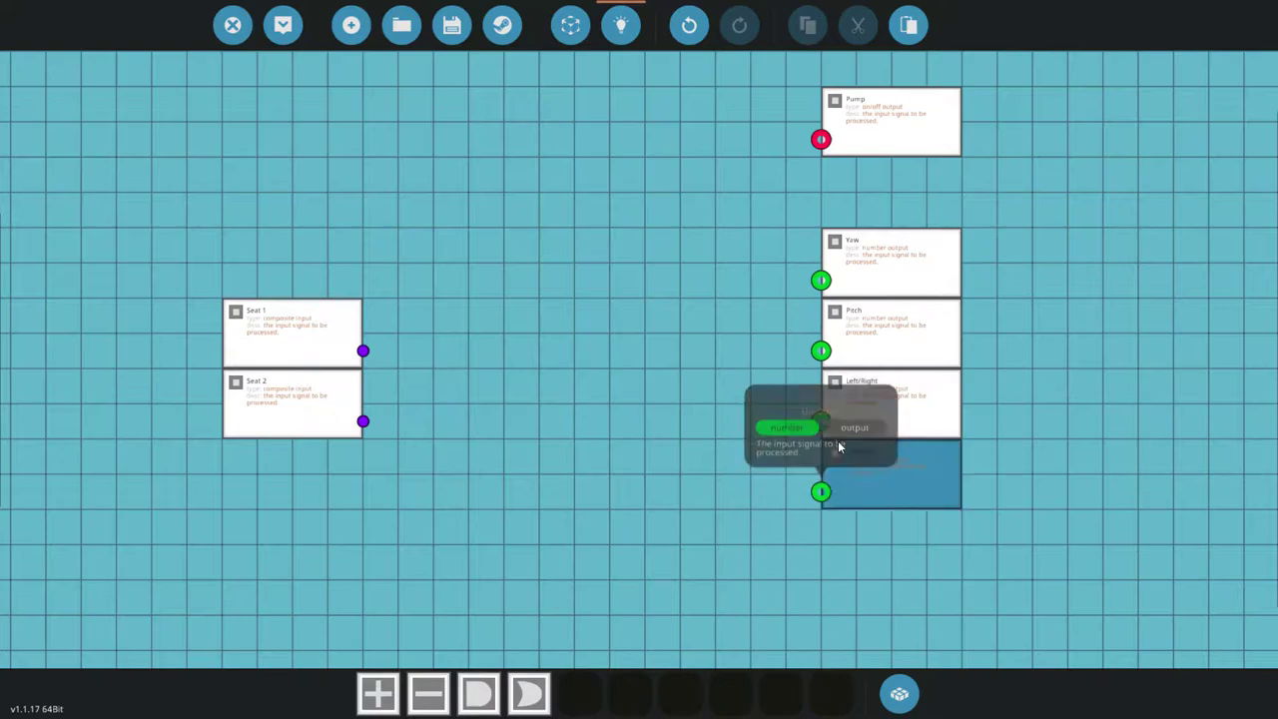
{"action": "left_click_drag", "start_coordinate": [857, 122], "coordinate": [849, 151]}
{"action": "scroll", "coordinate": [656, 326], "scroll_direction": "down", "scroll_amount": 3}
{"action": "scroll", "coordinate": [656, 327], "scroll_direction": "up", "scroll_amount": 3}
{"action": "left_click_drag", "start_coordinate": [654, 327], "coordinate": [701, 386]}
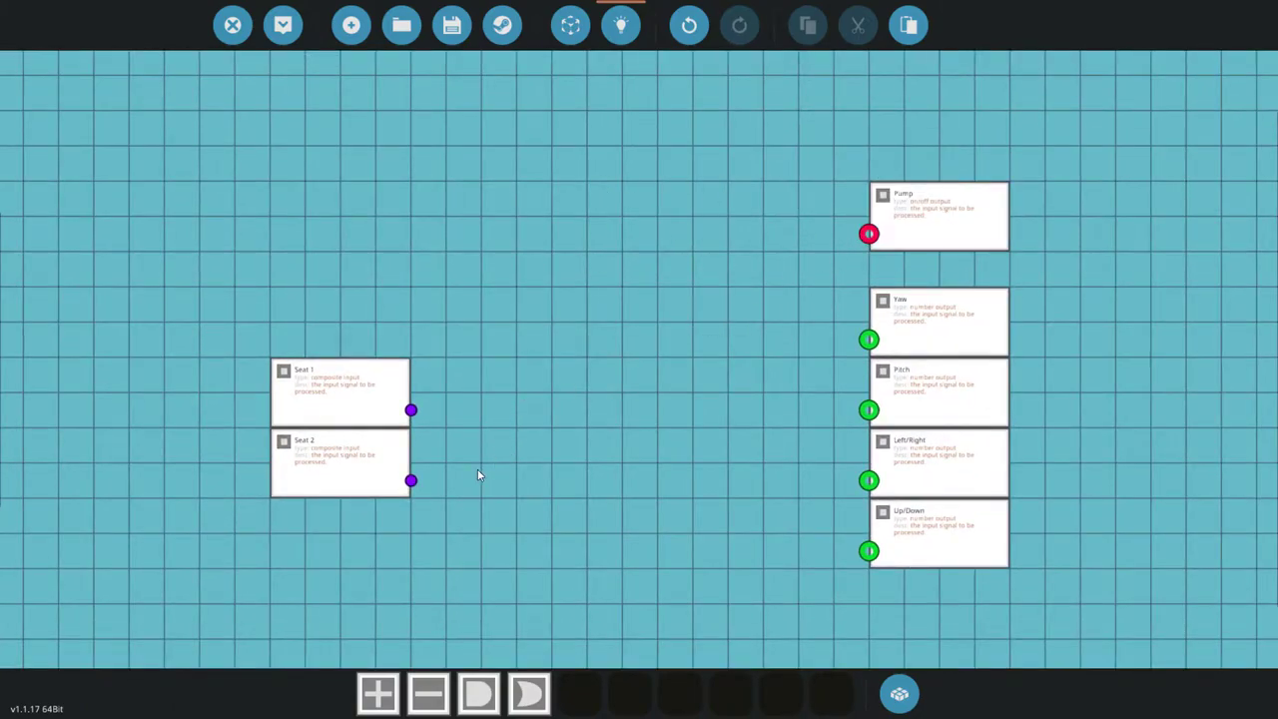
Place a Composite Read (on/off) gate above and between the seat inputs and the Pump output
{"action": "key", "text": "space"}
{"action": "key", "text": "Return"}
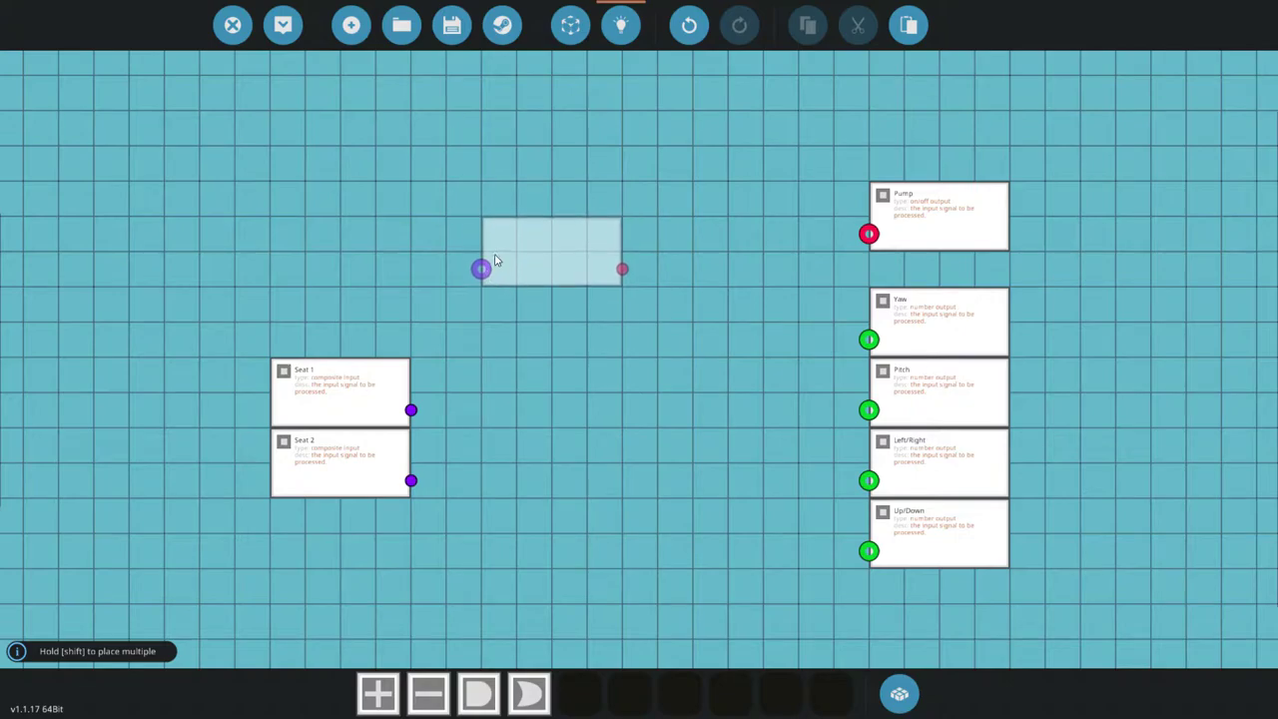
{"action": "left_click", "coordinate": [508, 237]}
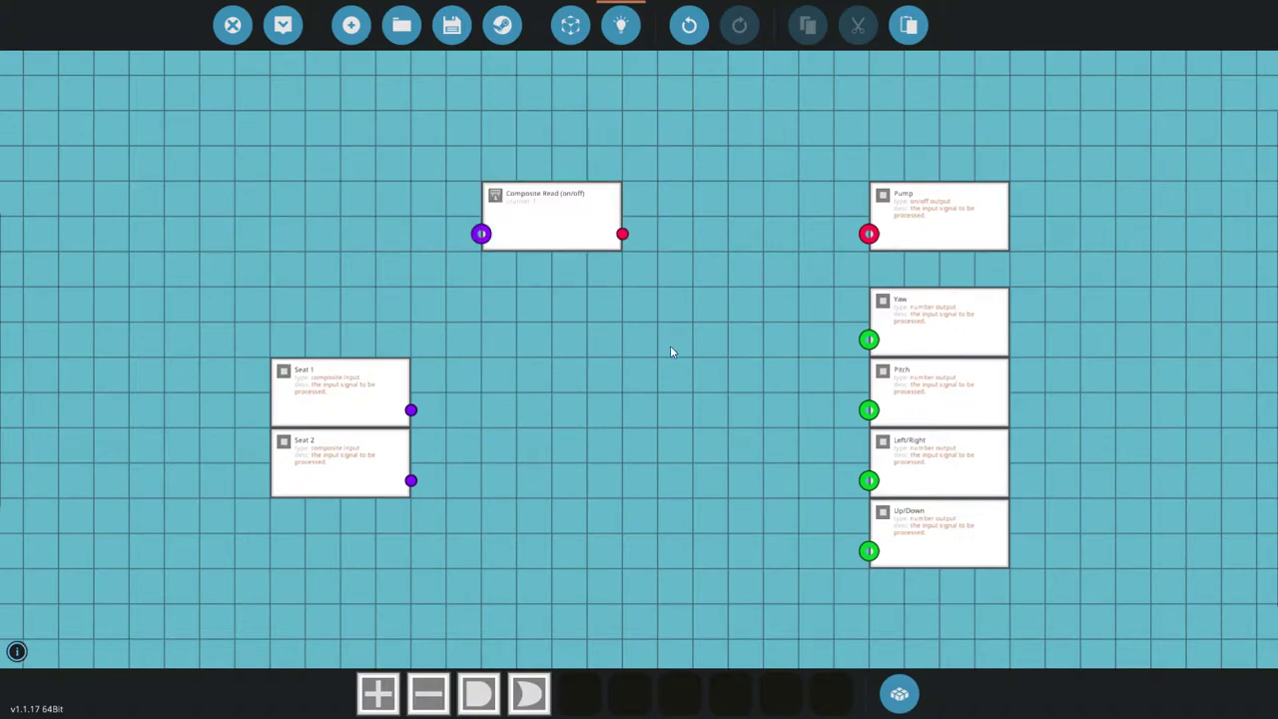
{"action": "left_click_drag", "start_coordinate": [410, 410], "coordinate": [599, 405]}
{"action": "left_click_drag", "start_coordinate": [410, 410], "coordinate": [552, 561]}
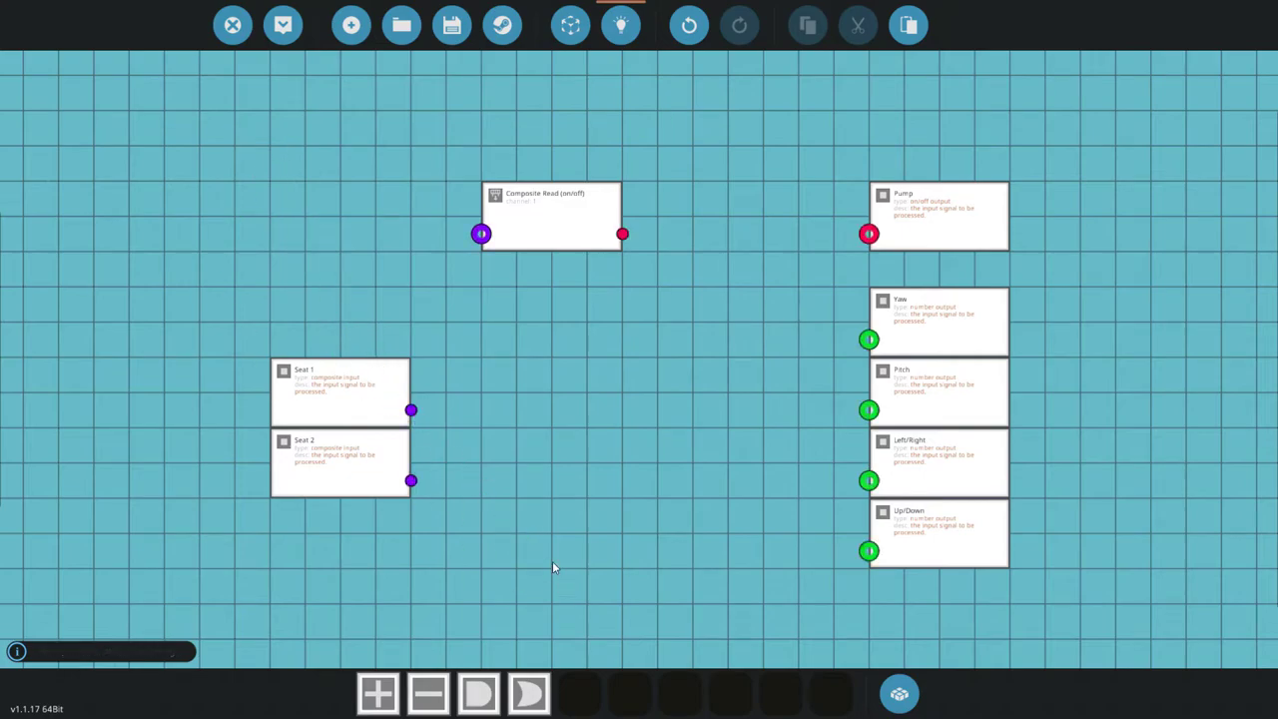
{"action": "left_click", "coordinate": [544, 216]}
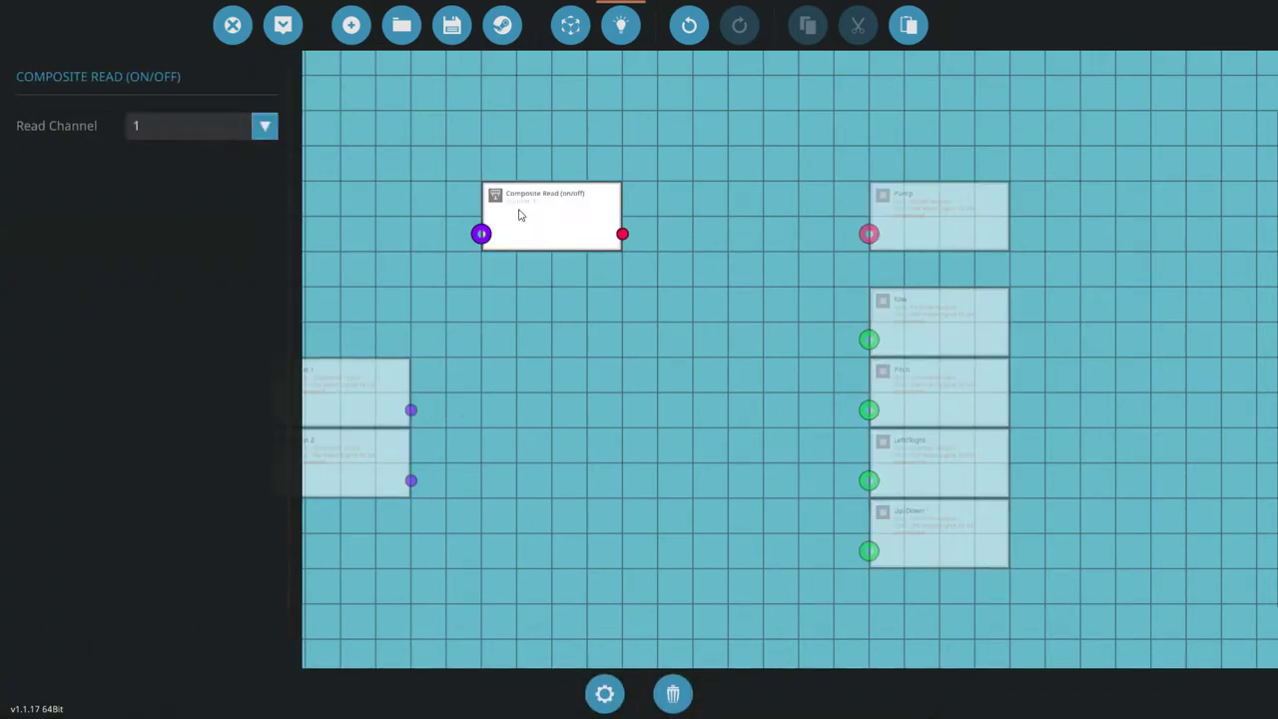
{"action": "left_click", "coordinate": [541, 236]}
{"action": "left_click_drag", "start_coordinate": [542, 235], "coordinate": [527, 228]}
Add a second Composite Read (on/off) gate and stack it directly below the first
{"action": "key", "text": "Tab"}
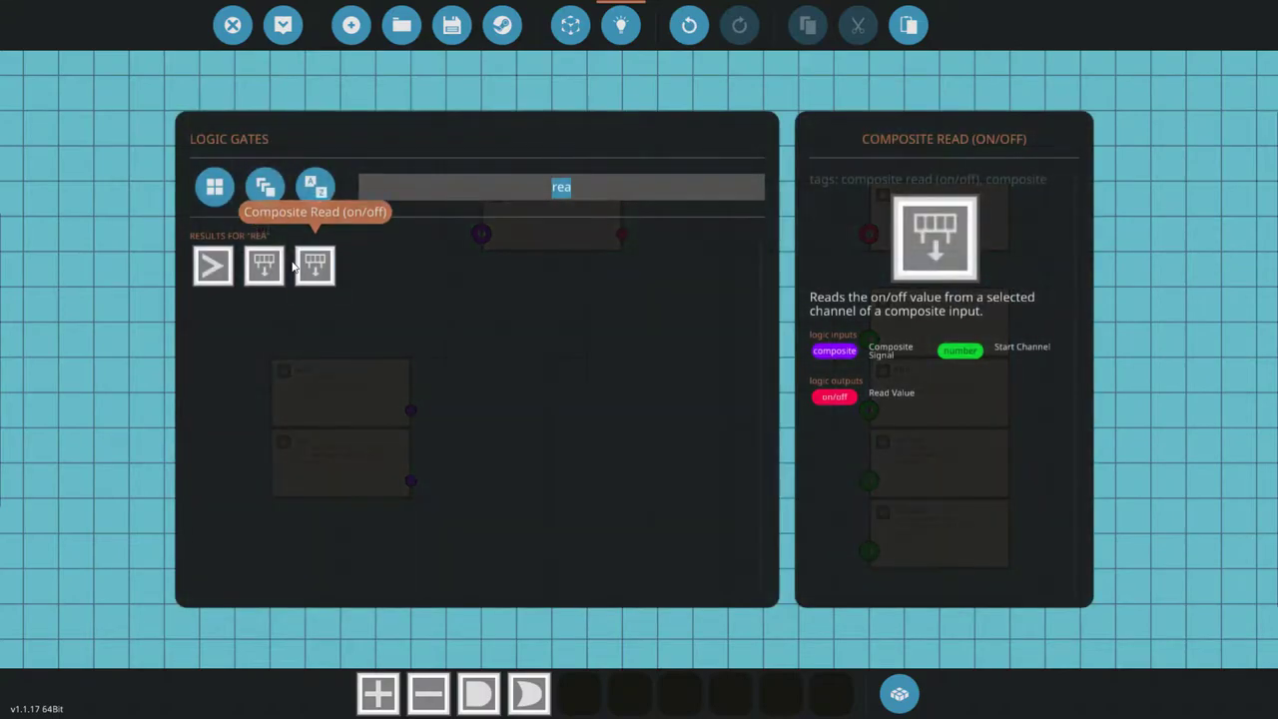
{"action": "left_click", "coordinate": [303, 264]}
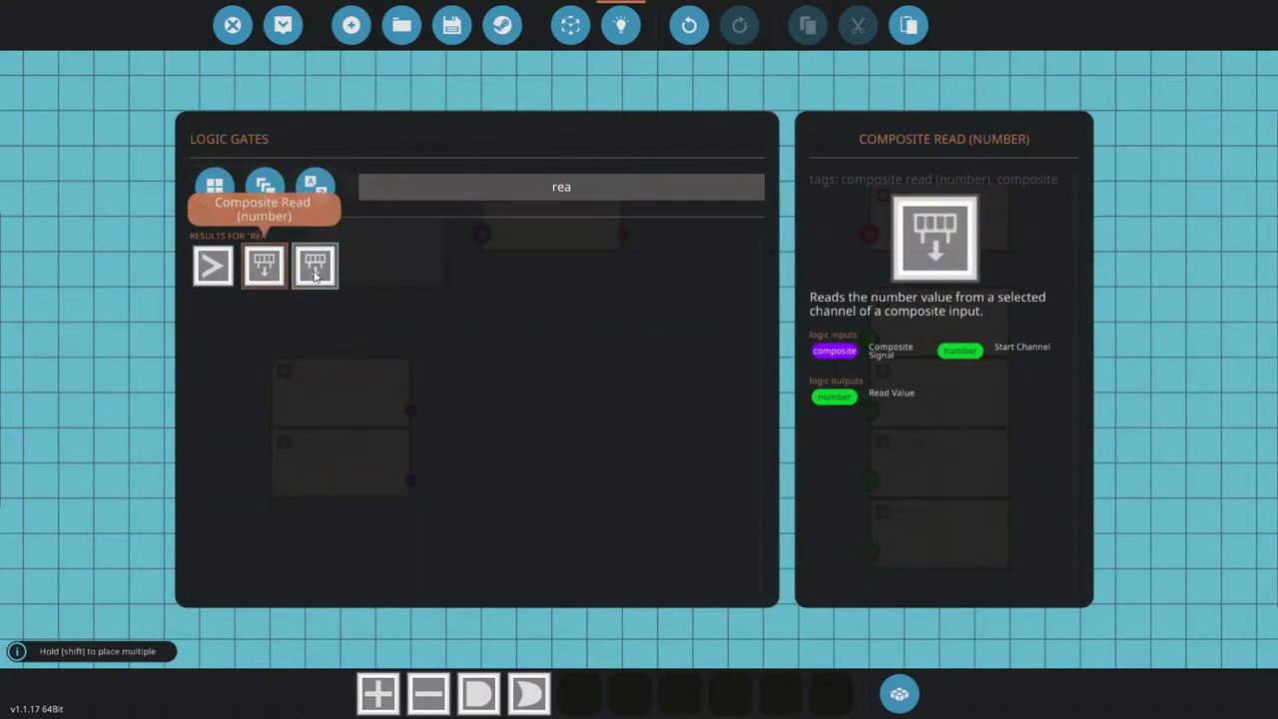
{"action": "key", "text": "Tab"}
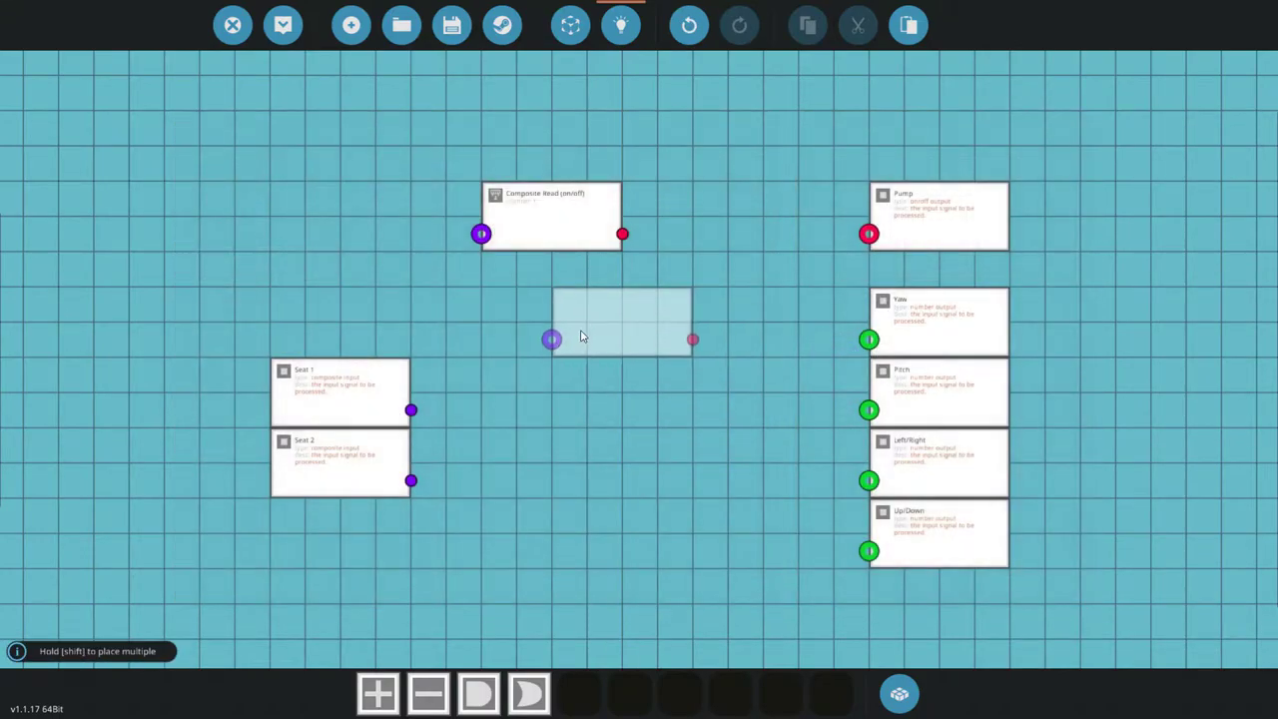
{"action": "left_click", "coordinate": [506, 301]}
{"action": "left_click_drag", "start_coordinate": [685, 380], "coordinate": [505, 209]}
{"action": "left_click_drag", "start_coordinate": [549, 253], "coordinate": [510, 217]}
{"action": "left_click", "coordinate": [659, 283]}
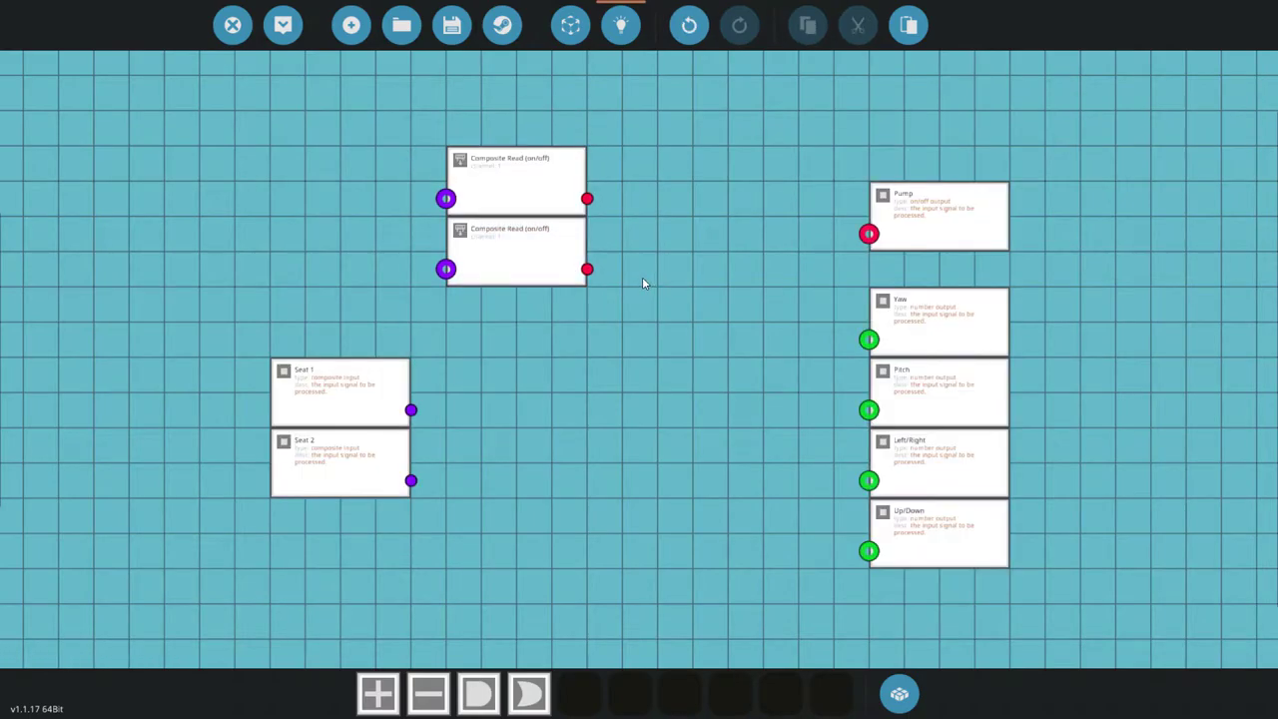
Examine the read channels available for the lower Composite Read (on/off) gate
{"action": "left_click", "coordinate": [477, 274]}
{"action": "left_click", "coordinate": [240, 134]}
{"action": "scroll", "coordinate": [238, 216], "scroll_direction": "down", "scroll_amount": 9}
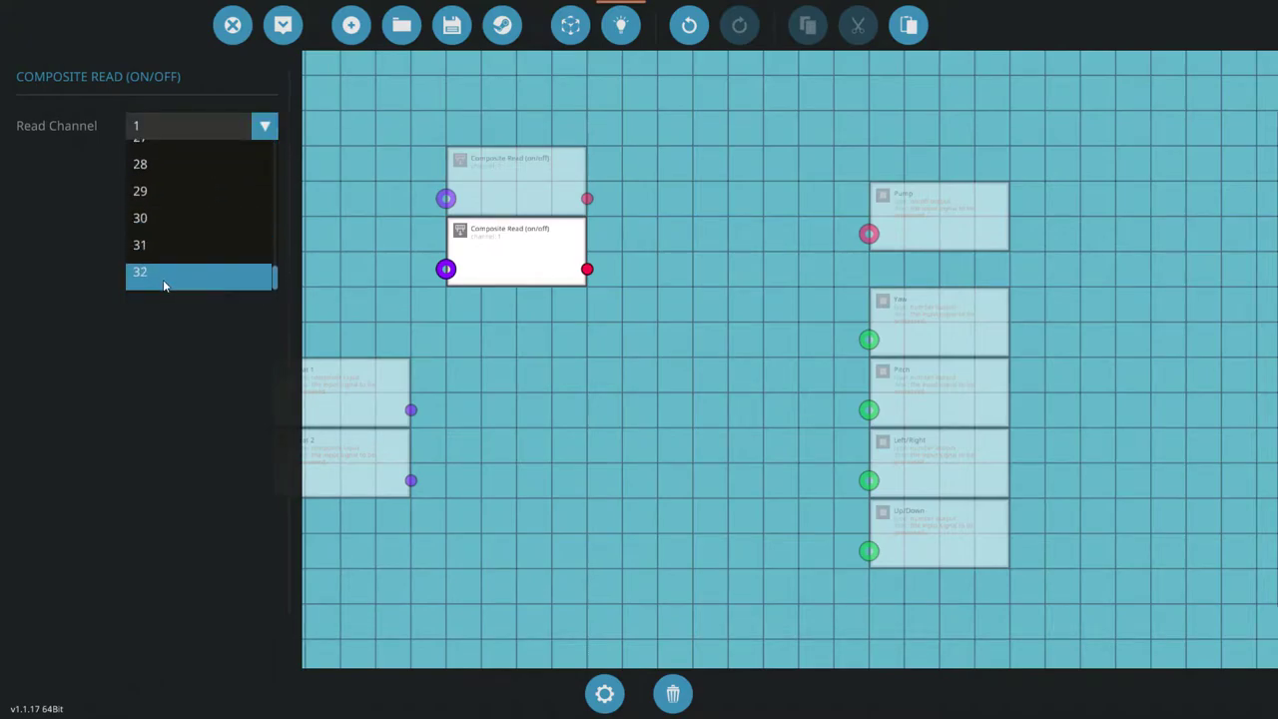
{"action": "scroll", "coordinate": [162, 279], "scroll_direction": "up", "scroll_amount": 10}
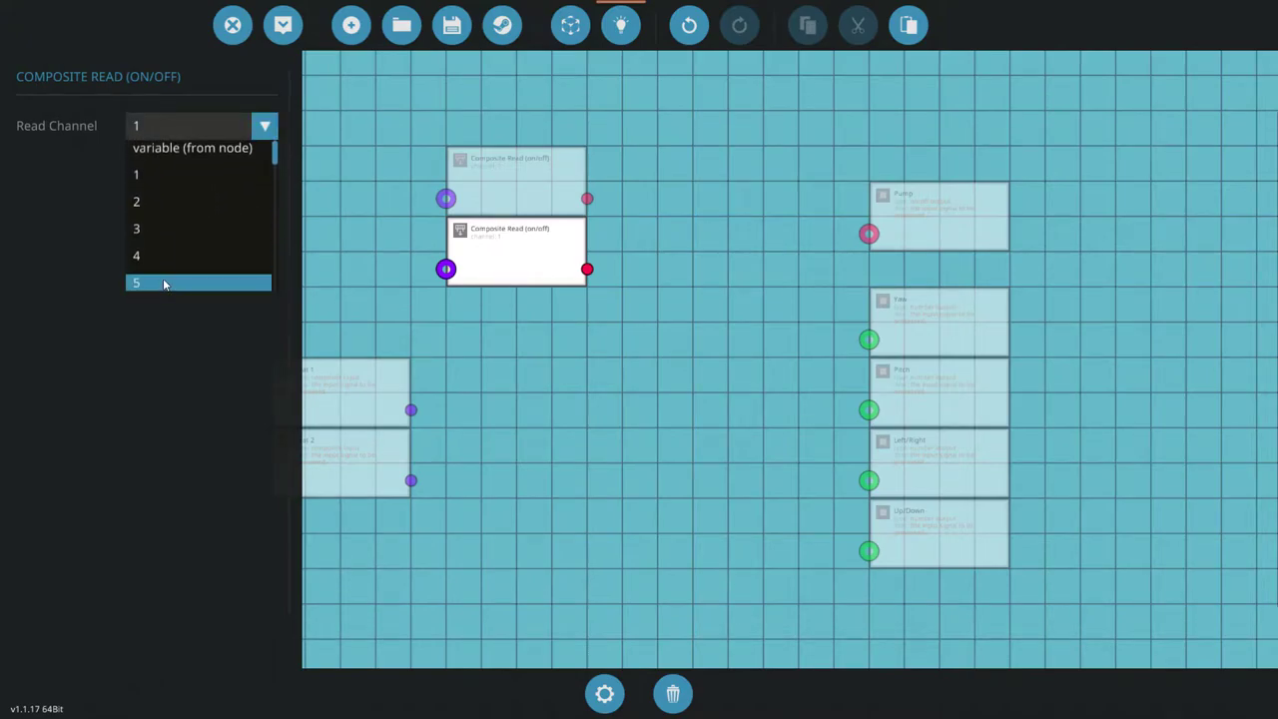
{"action": "scroll", "coordinate": [183, 262], "scroll_direction": "down", "scroll_amount": 10}
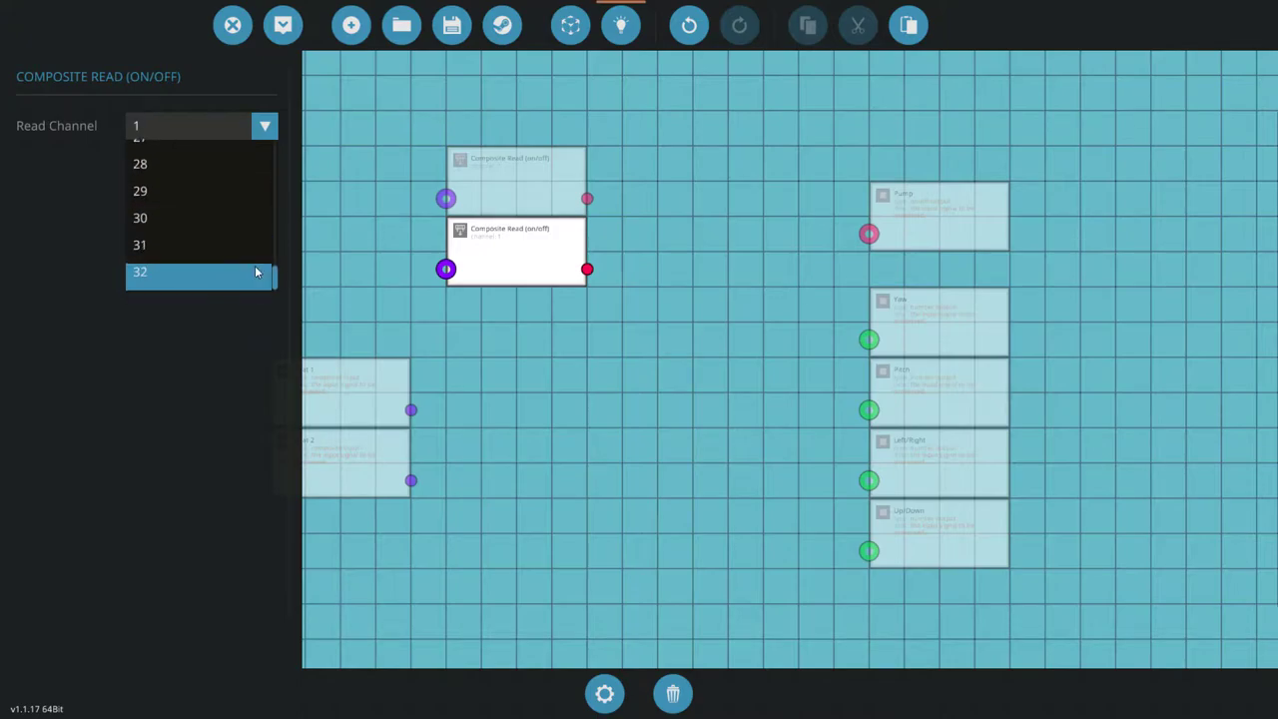
{"action": "left_click_drag", "start_coordinate": [275, 275], "coordinate": [248, 128]}
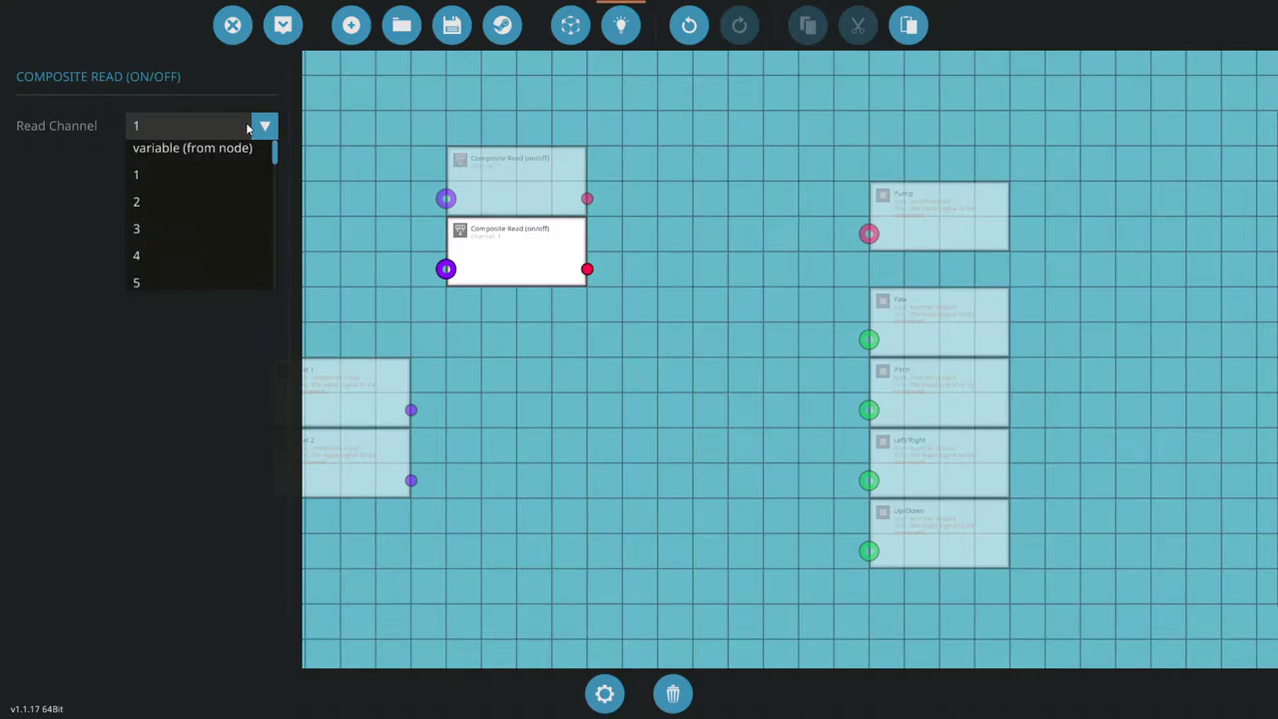
{"action": "left_click", "coordinate": [254, 126]}
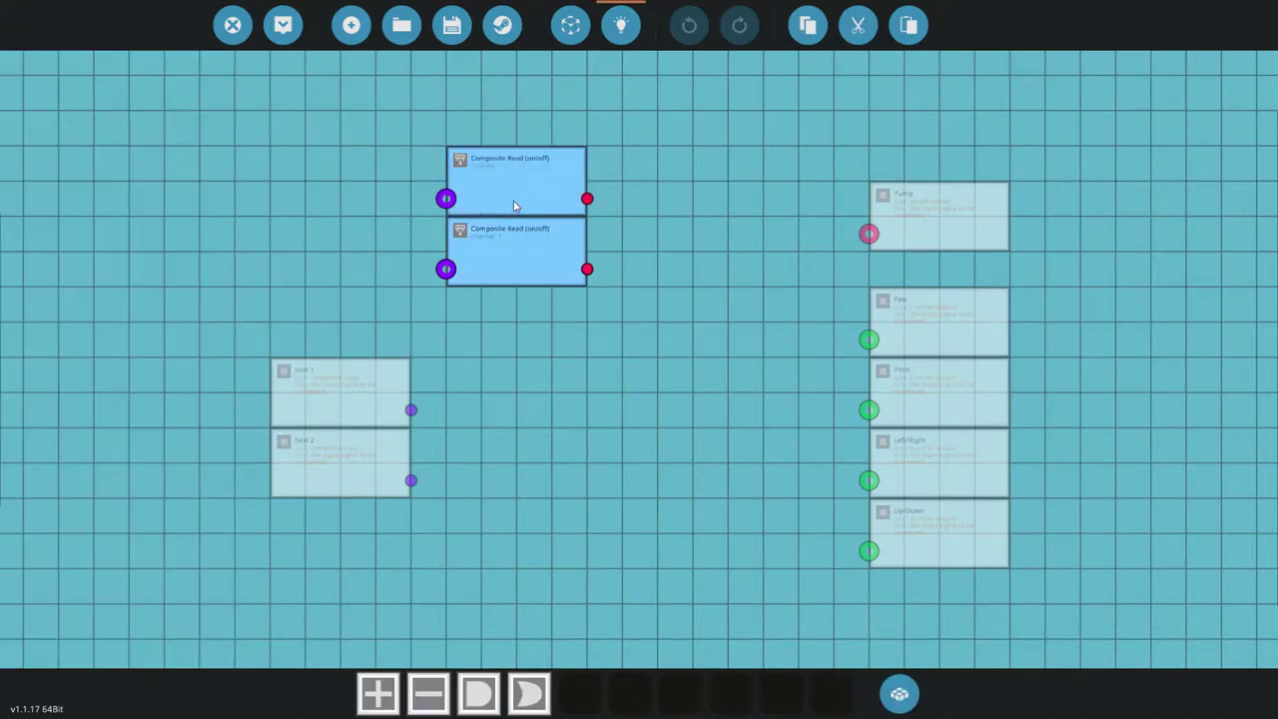
Shift both Composite Read gates one cell toward the outputs, connecting Seat 1 to the upper gate and Seat 2 to the lower
{"action": "left_click_drag", "start_coordinate": [514, 204], "coordinate": [518, 209]}
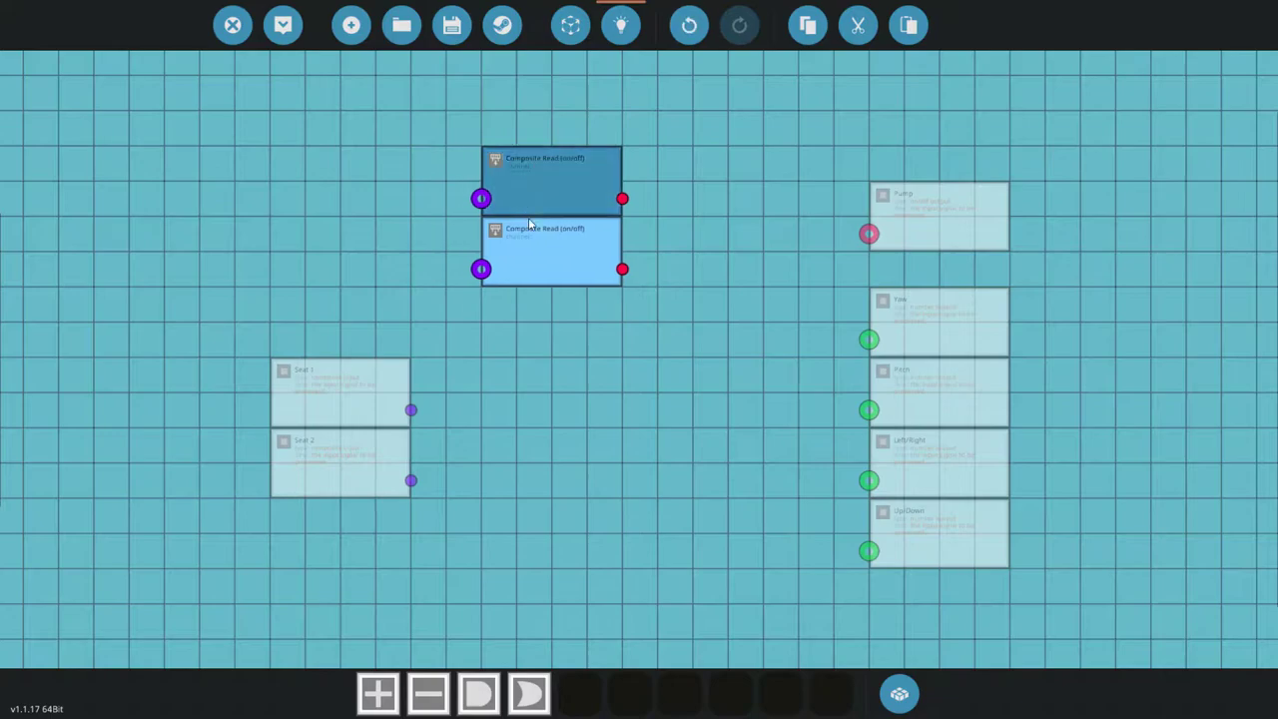
{"action": "left_click", "coordinate": [494, 315]}
{"action": "left_click_drag", "start_coordinate": [411, 409], "coordinate": [480, 197]}
{"action": "left_click_drag", "start_coordinate": [410, 480], "coordinate": [480, 268]}
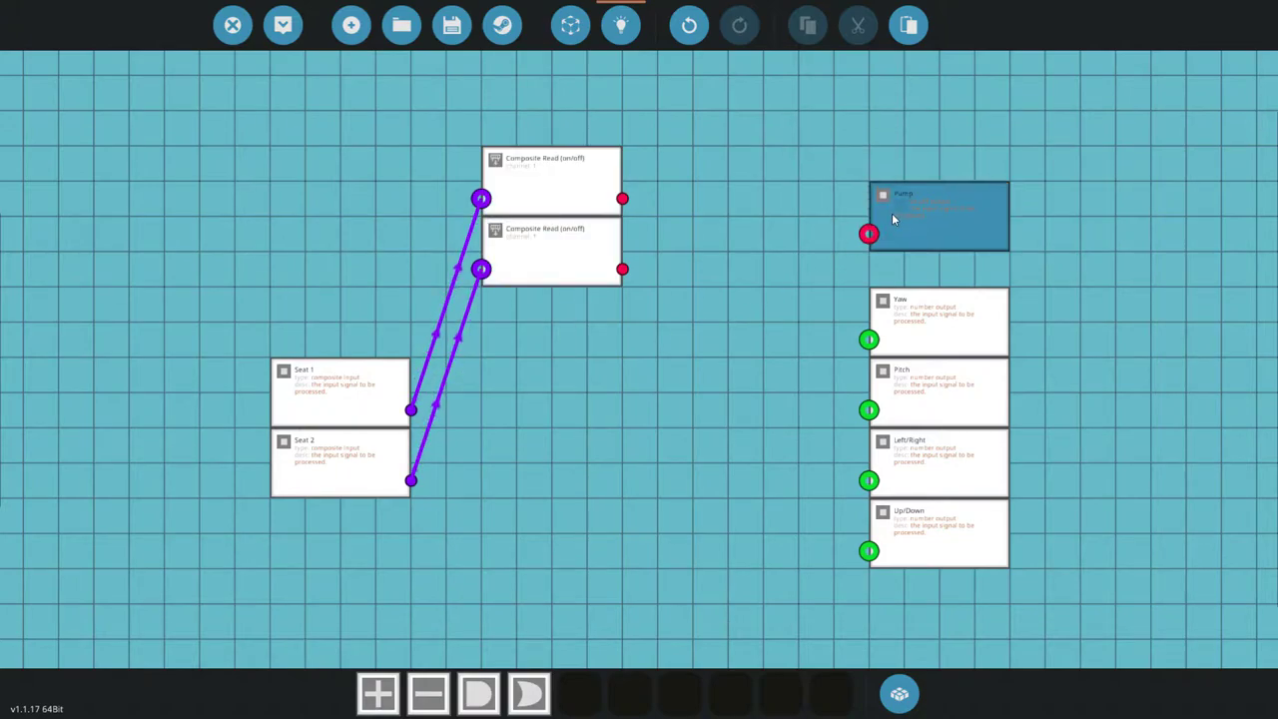
Add an OR gate, connect both Composite Read outputs to its inputs, and connect its output to Pump
{"action": "mouse_move", "coordinate": [891, 213]}
{"action": "left_mouse_down"}
{"action": "mouse_move", "coordinate": [948, 140]}
{"action": "mouse_move", "coordinate": [903, 205]}
{"action": "left_mouse_up"}
{"action": "key", "text": "Tab"}
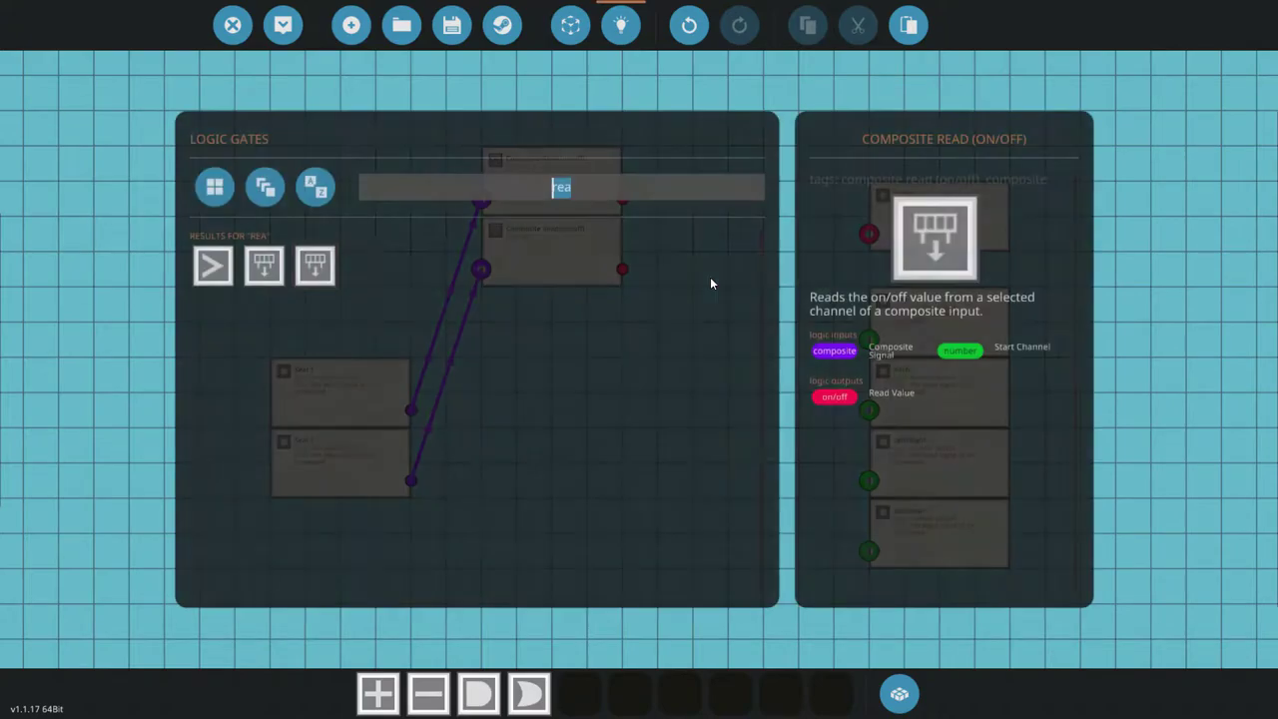
{"action": "type", "text": "or"}
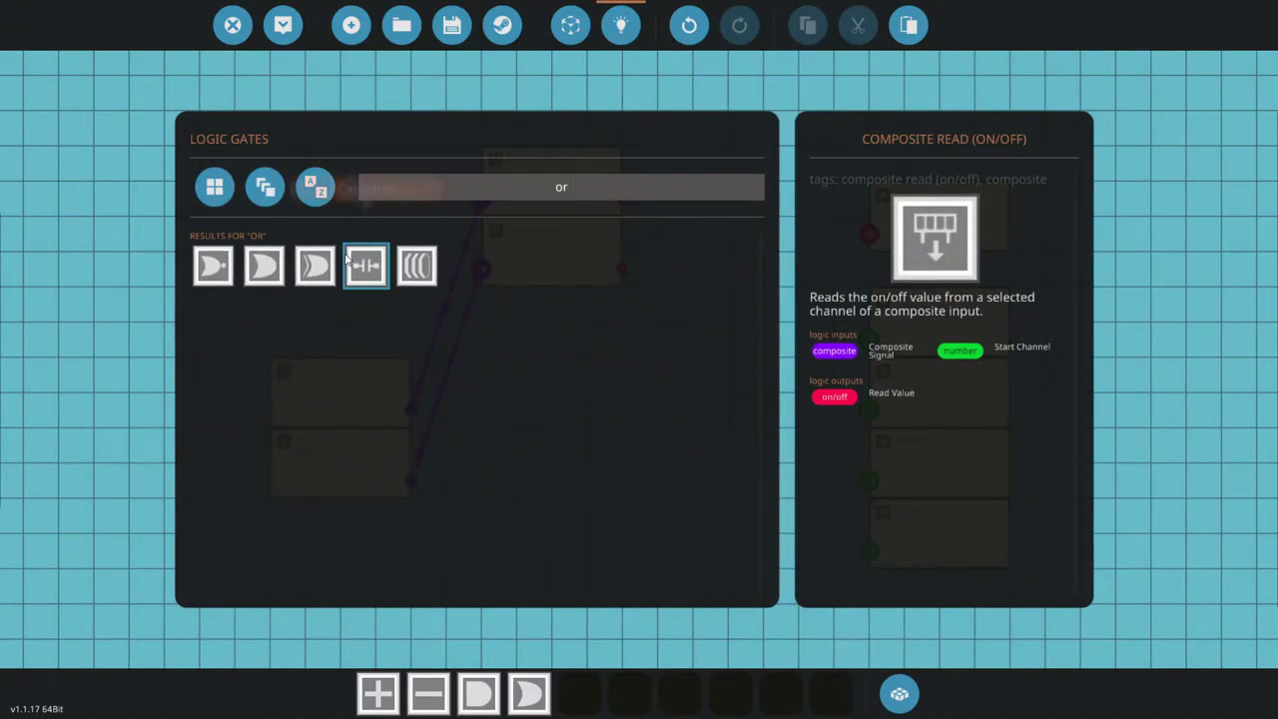
{"action": "left_click_drag", "start_coordinate": [366, 287], "coordinate": [761, 199]}
{"action": "left_click_drag", "start_coordinate": [622, 199], "coordinate": [692, 198]}
{"action": "left_click_drag", "start_coordinate": [622, 269], "coordinate": [692, 234]}
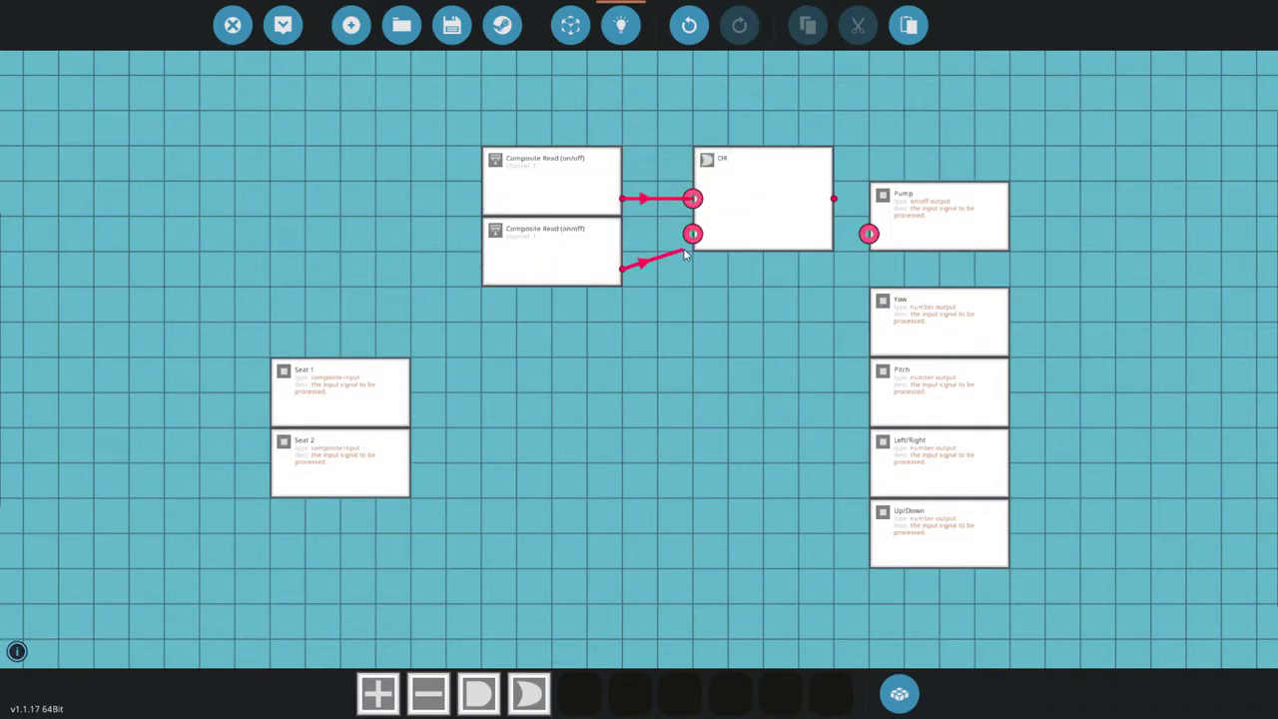
{"action": "left_click_drag", "start_coordinate": [834, 198], "coordinate": [867, 233]}
Move the OR gate one cell toward the Composite Read gates and raise Pump one cell to align with the OR output
{"action": "left_click", "coordinate": [754, 206]}
{"action": "left_click_drag", "start_coordinate": [755, 205], "coordinate": [719, 206]}
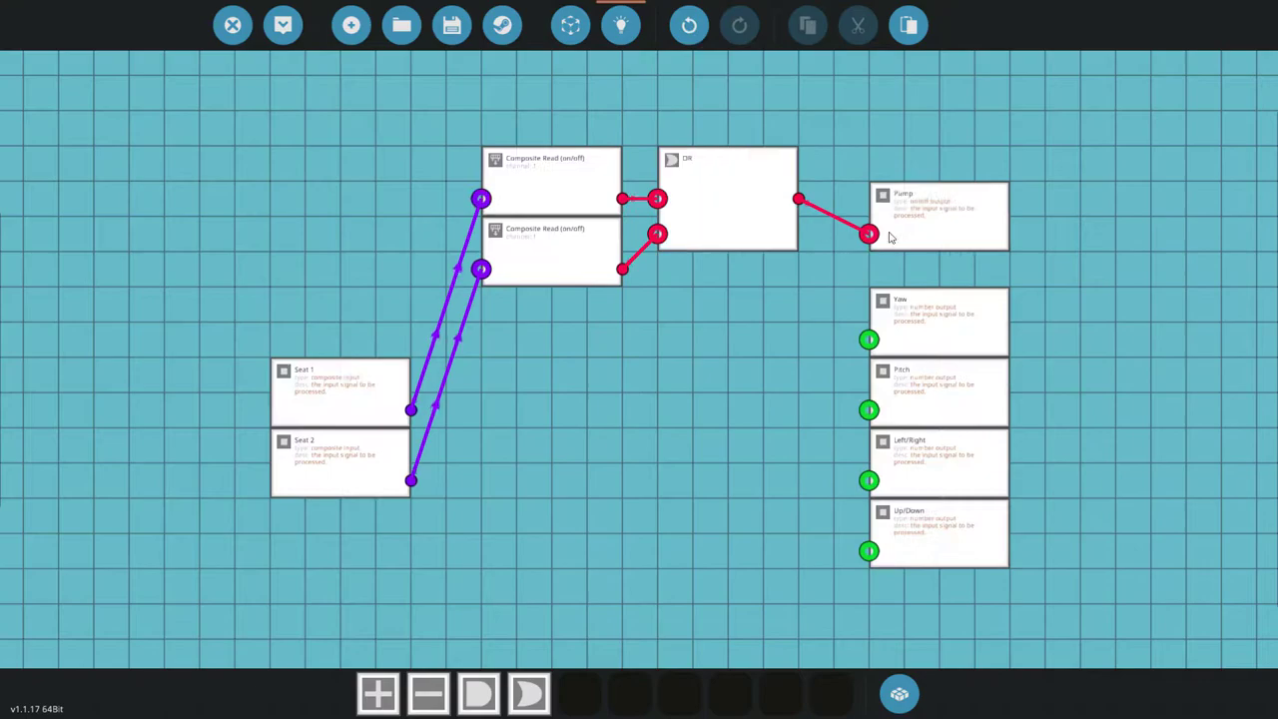
{"action": "left_click_drag", "start_coordinate": [904, 239], "coordinate": [904, 206]}
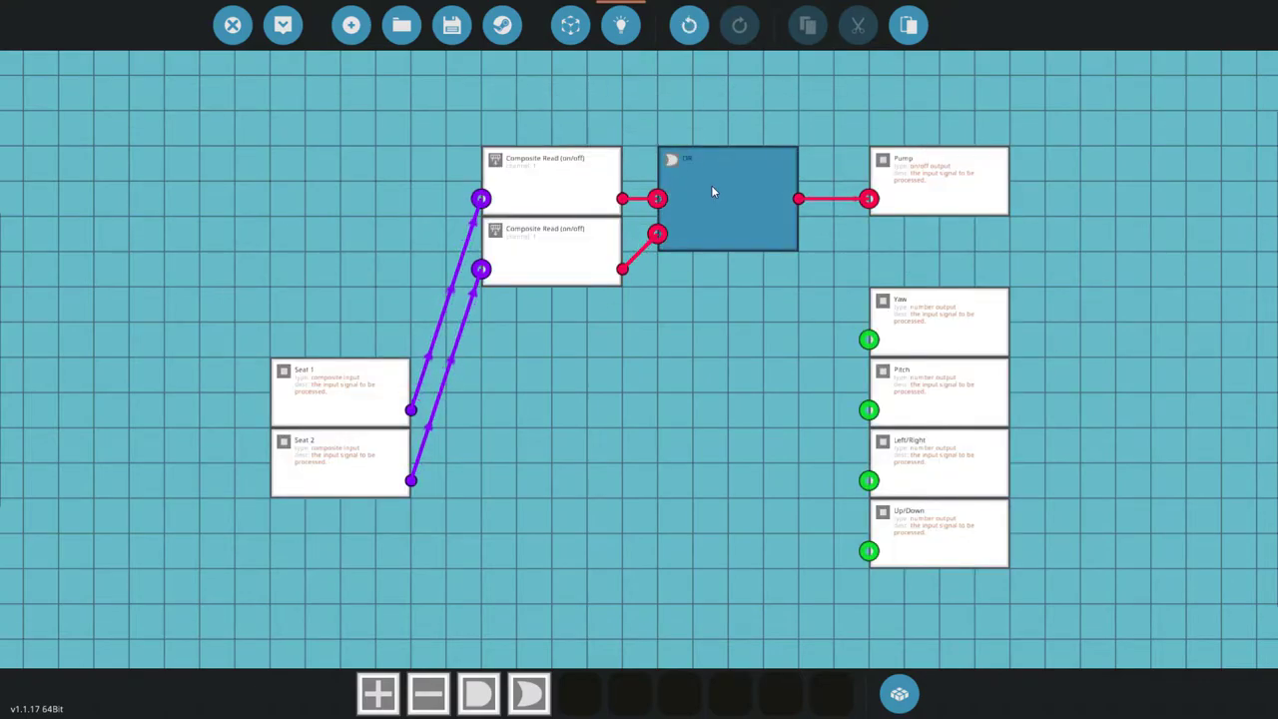
{"action": "left_click_drag", "start_coordinate": [682, 347], "coordinate": [649, 288]}
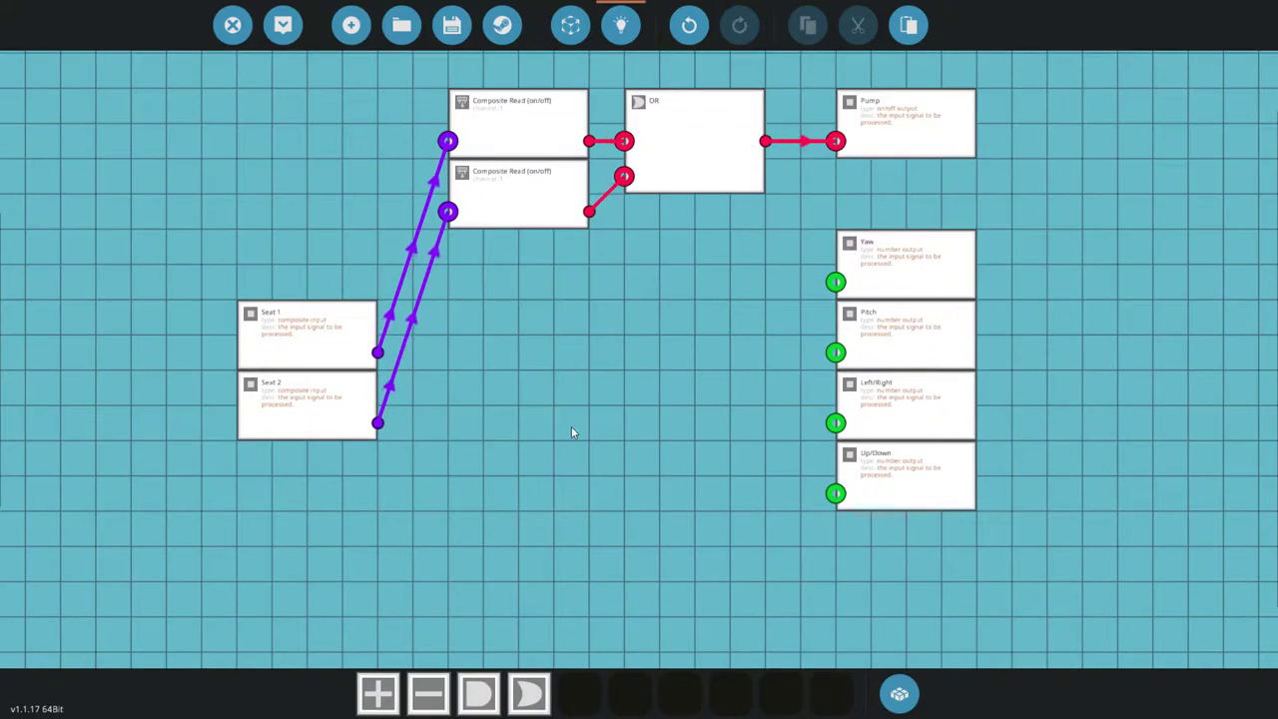
Add a Composite Read (number) gate beside Seat 1 and duplicate it downward into a column of eight
{"action": "scroll", "coordinate": [570, 426], "scroll_direction": "down", "scroll_amount": 1}
{"action": "key", "text": "Tab"}
{"action": "type", "text": "rea"}
{"action": "left_click", "coordinate": [264, 264]}
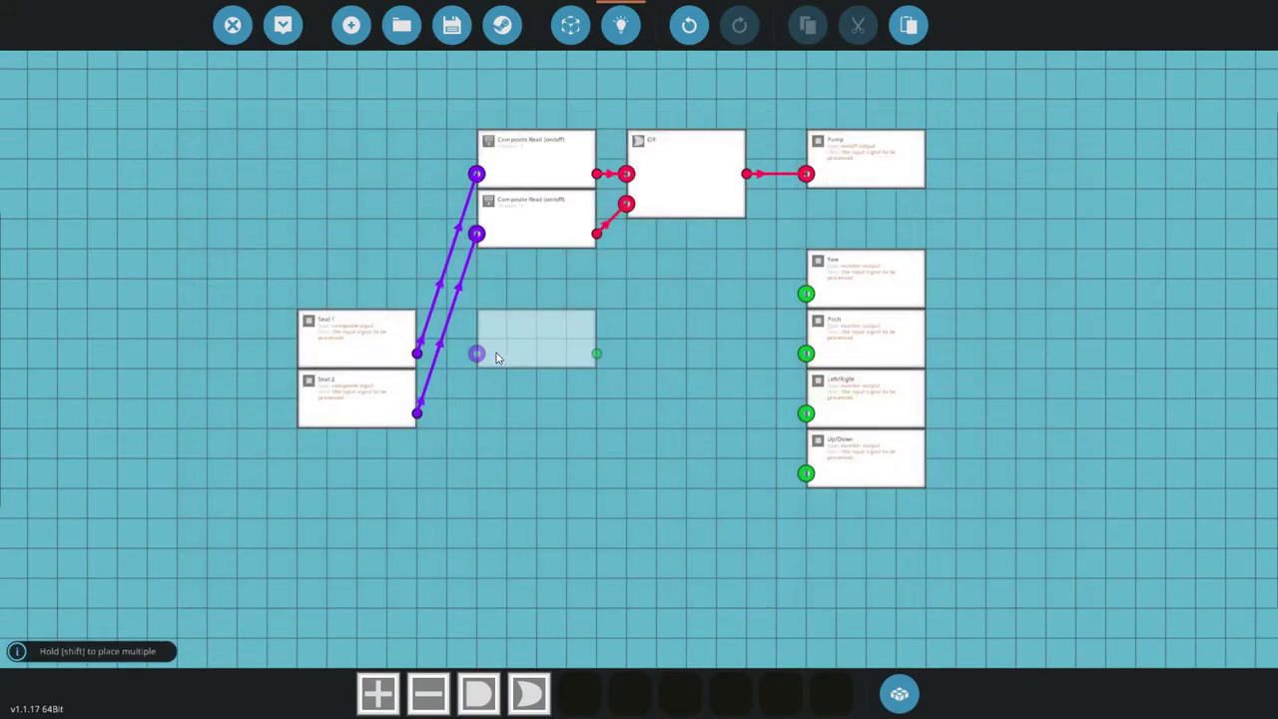
{"action": "left_click", "coordinate": [499, 361]}
{"action": "key", "text": "ctrl+c"}
{"action": "key", "text": "ctrl+v"}
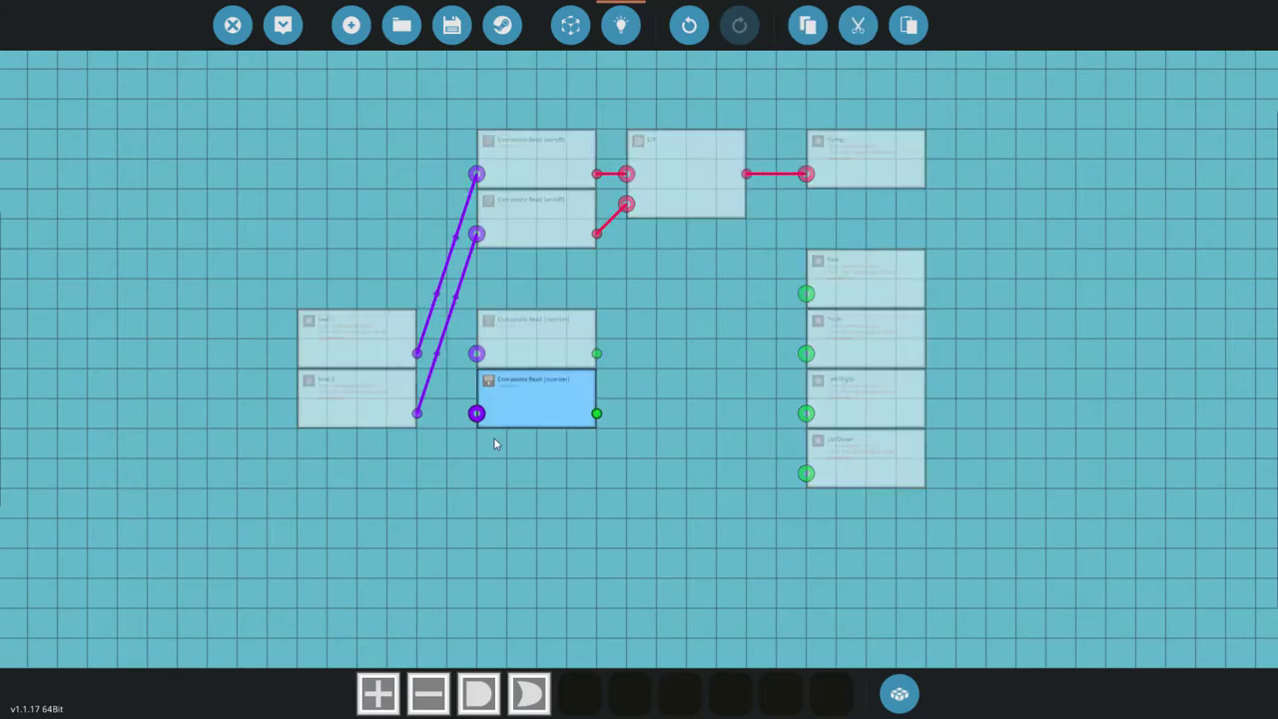
{"action": "key", "text": "ctrl+v"}
{"action": "key", "text": "ctrl+v"}
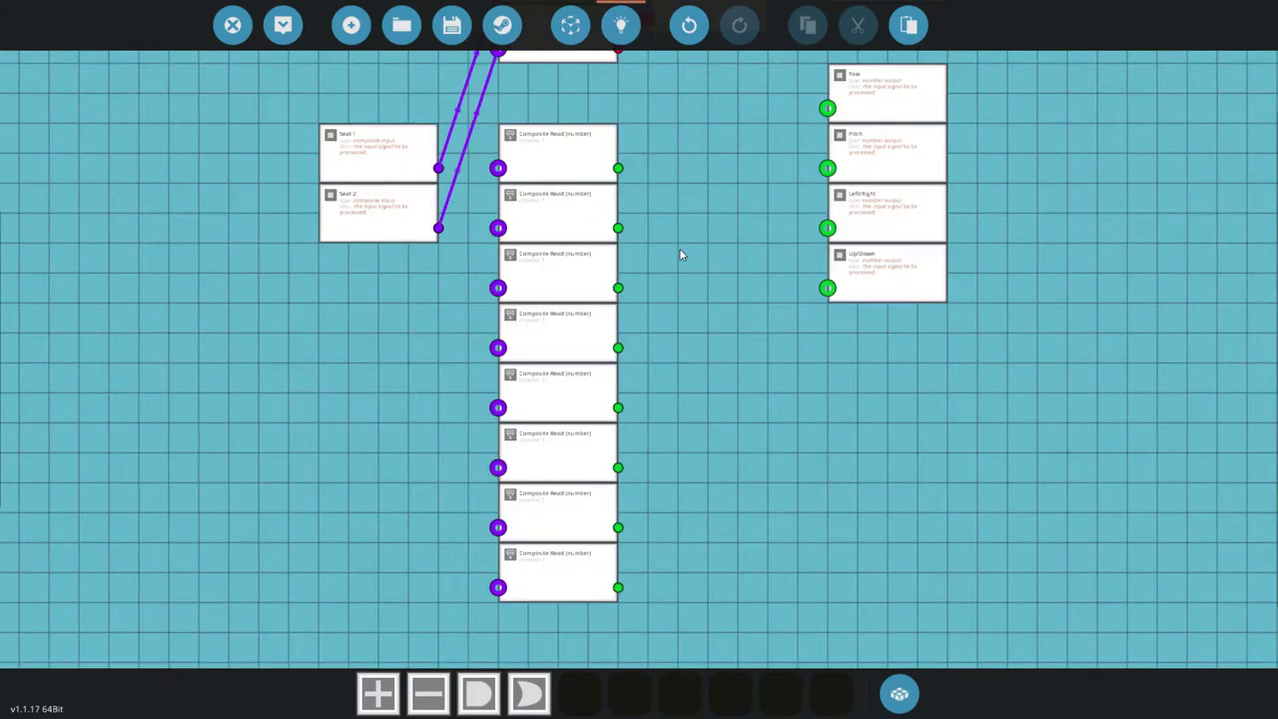
Move the lower four Composite Read (number) gates down one cell to separate them from the upper four
{"action": "scroll", "coordinate": [645, 370], "scroll_direction": "up", "scroll_amount": 1}
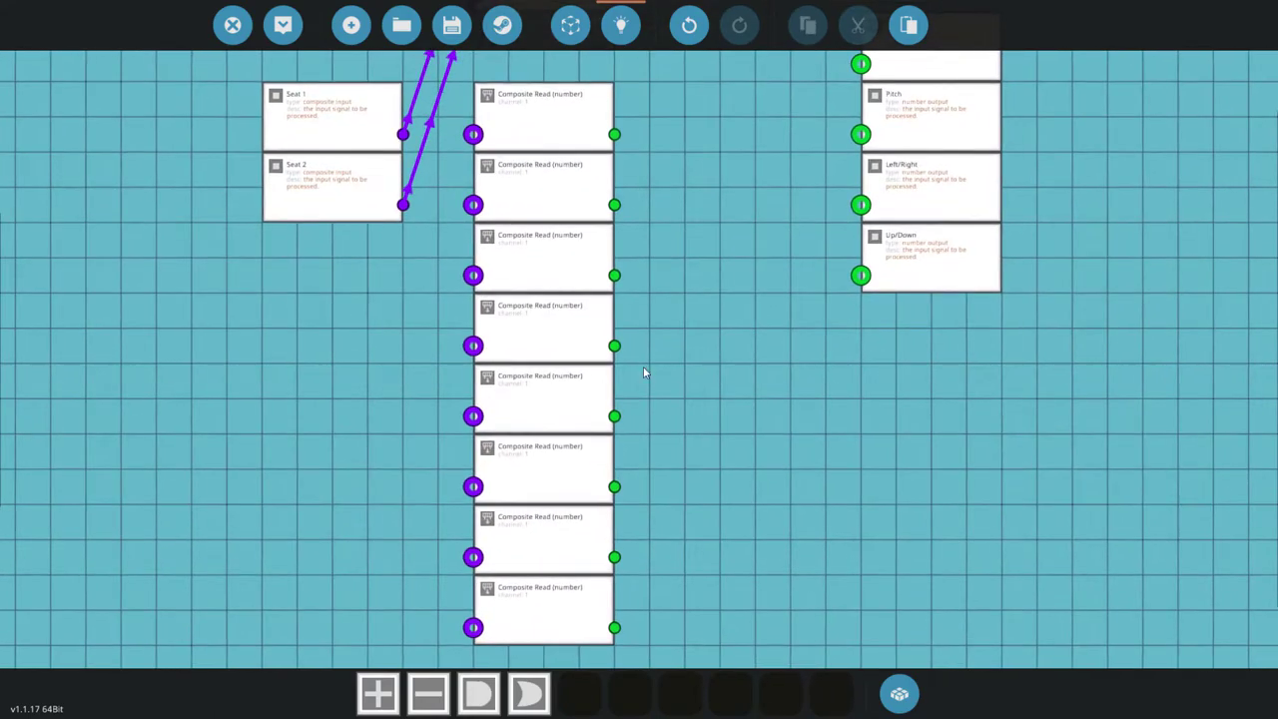
{"action": "left_click_drag", "start_coordinate": [645, 365], "coordinate": [442, 648]}
{"action": "left_click_drag", "start_coordinate": [650, 341], "coordinate": [439, 651]}
{"action": "left_click_drag", "start_coordinate": [529, 461], "coordinate": [583, 462]}
{"action": "left_click", "coordinate": [658, 445]}
{"action": "scroll", "coordinate": [661, 443], "scroll_direction": "down", "scroll_amount": 3}
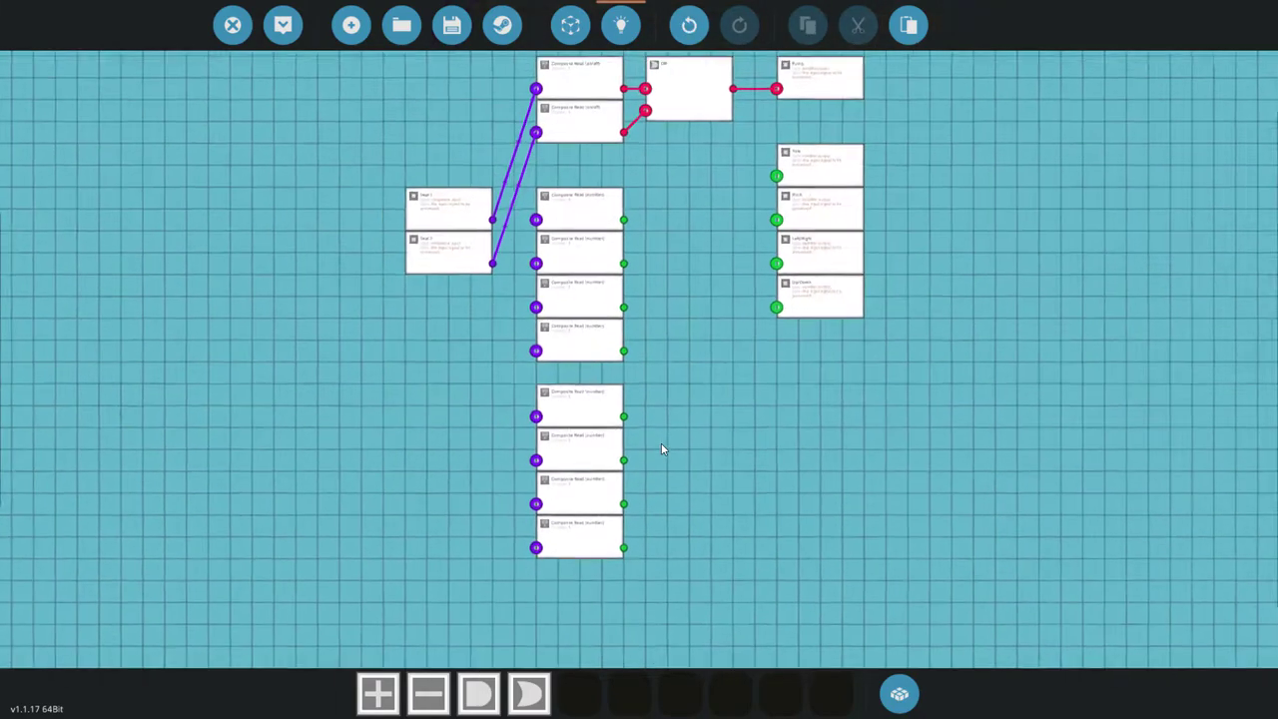
Move the Yaw, Pitch, Left/Right and Up/Down outputs down five cells together
{"action": "scroll", "coordinate": [698, 247], "scroll_direction": "up", "scroll_amount": 2}
{"action": "left_click_drag", "start_coordinate": [698, 238], "coordinate": [688, 312]}
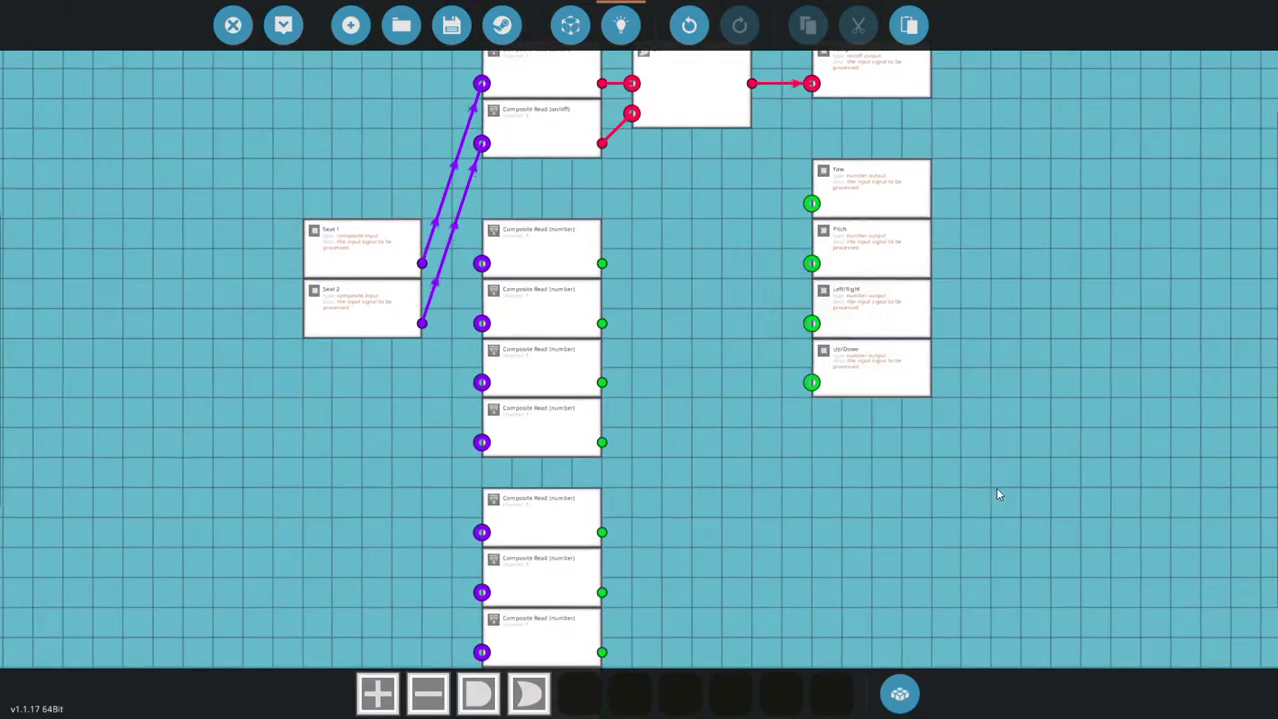
{"action": "left_click_drag", "start_coordinate": [998, 490], "coordinate": [785, 169]}
{"action": "left_click_drag", "start_coordinate": [870, 293], "coordinate": [870, 444]}
{"action": "scroll", "coordinate": [726, 367], "scroll_direction": "up", "scroll_amount": 2}
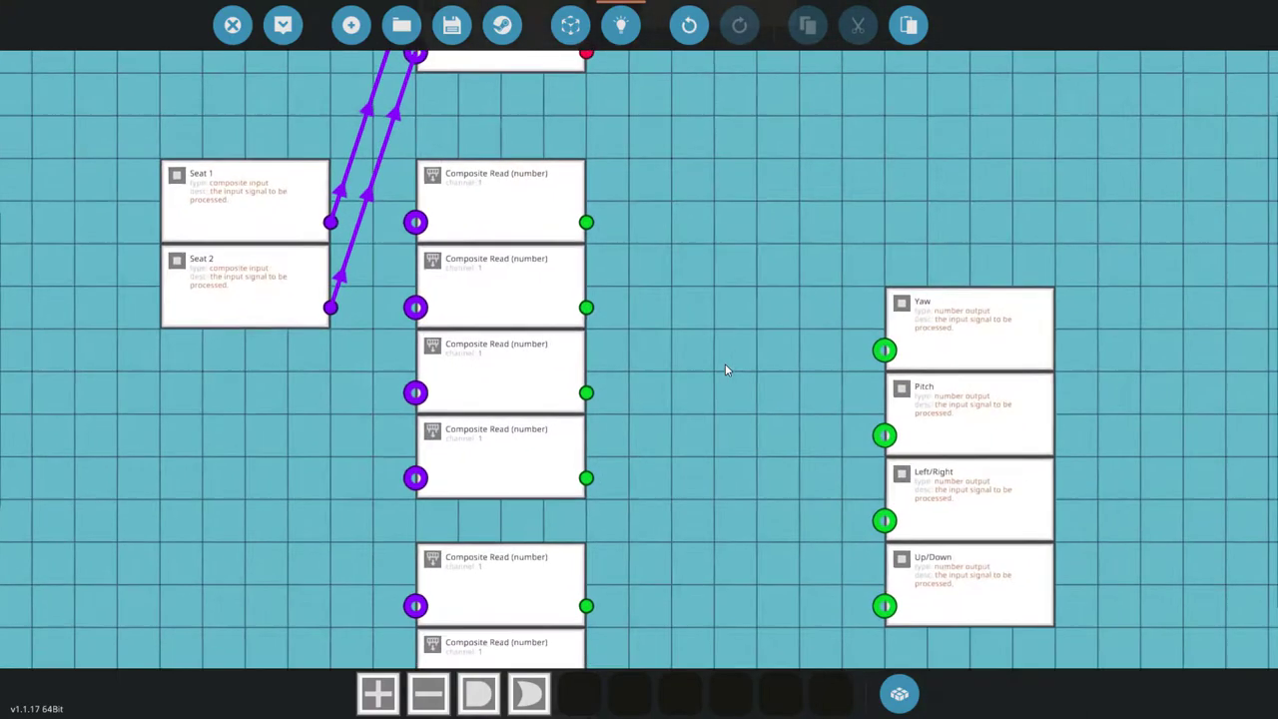
{"action": "left_click_drag", "start_coordinate": [726, 367], "coordinate": [675, 213]}
{"action": "scroll", "coordinate": [708, 237], "scroll_direction": "down", "scroll_amount": 1}
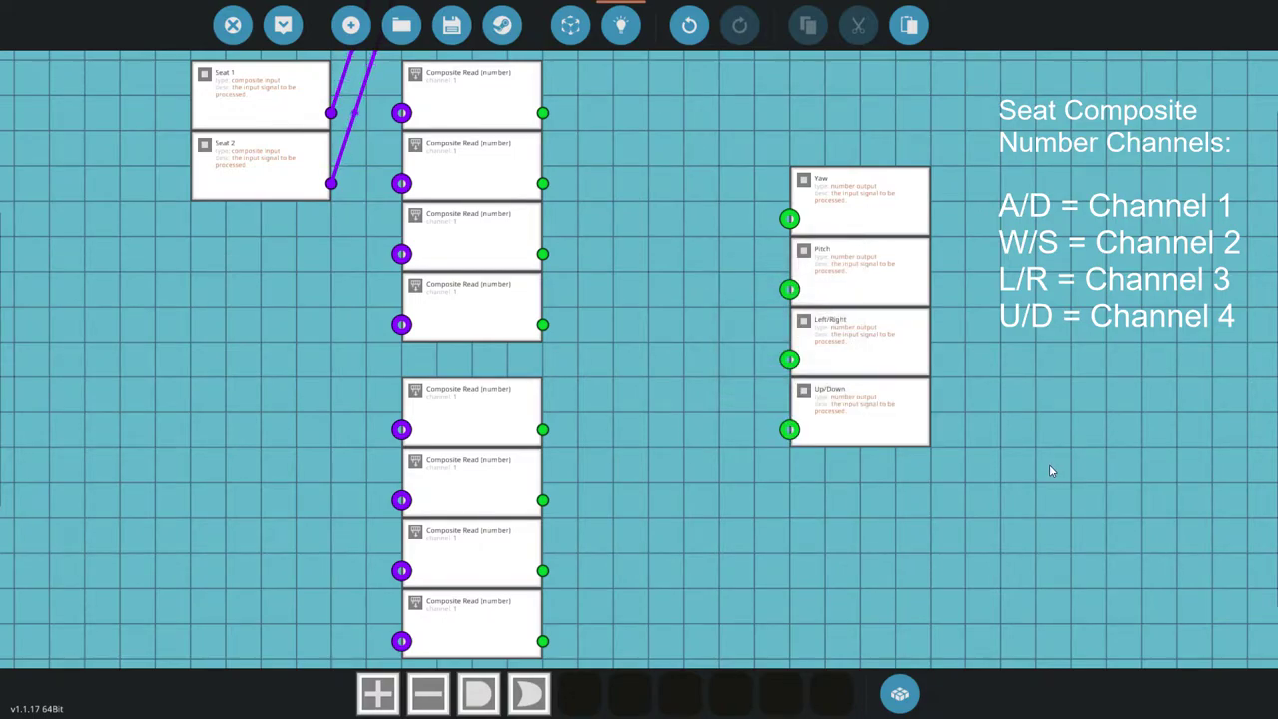
Connect Seat 1 to the composite inputs of all four upper Composite Read (number) gates
{"action": "scroll", "coordinate": [603, 327], "scroll_direction": "down", "scroll_amount": 1}
{"action": "left_click_drag", "start_coordinate": [579, 226], "coordinate": [602, 254]}
{"action": "scroll", "coordinate": [597, 245], "scroll_direction": "up", "scroll_amount": 1}
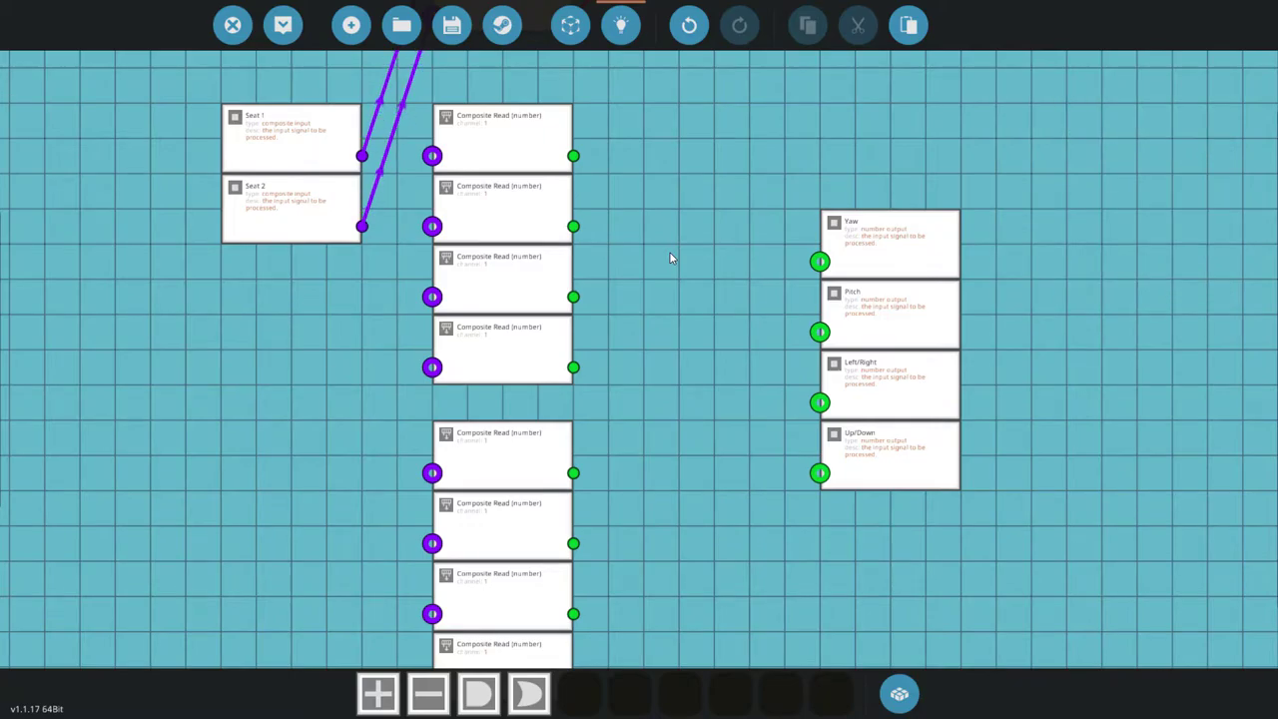
{"action": "left_click_drag", "start_coordinate": [632, 225], "coordinate": [692, 278]}
{"action": "scroll", "coordinate": [617, 260], "scroll_direction": "down", "scroll_amount": 1}
{"action": "scroll", "coordinate": [617, 261], "scroll_direction": "up", "scroll_amount": 1}
{"action": "left_click_drag", "start_coordinate": [406, 184], "coordinate": [476, 393]}
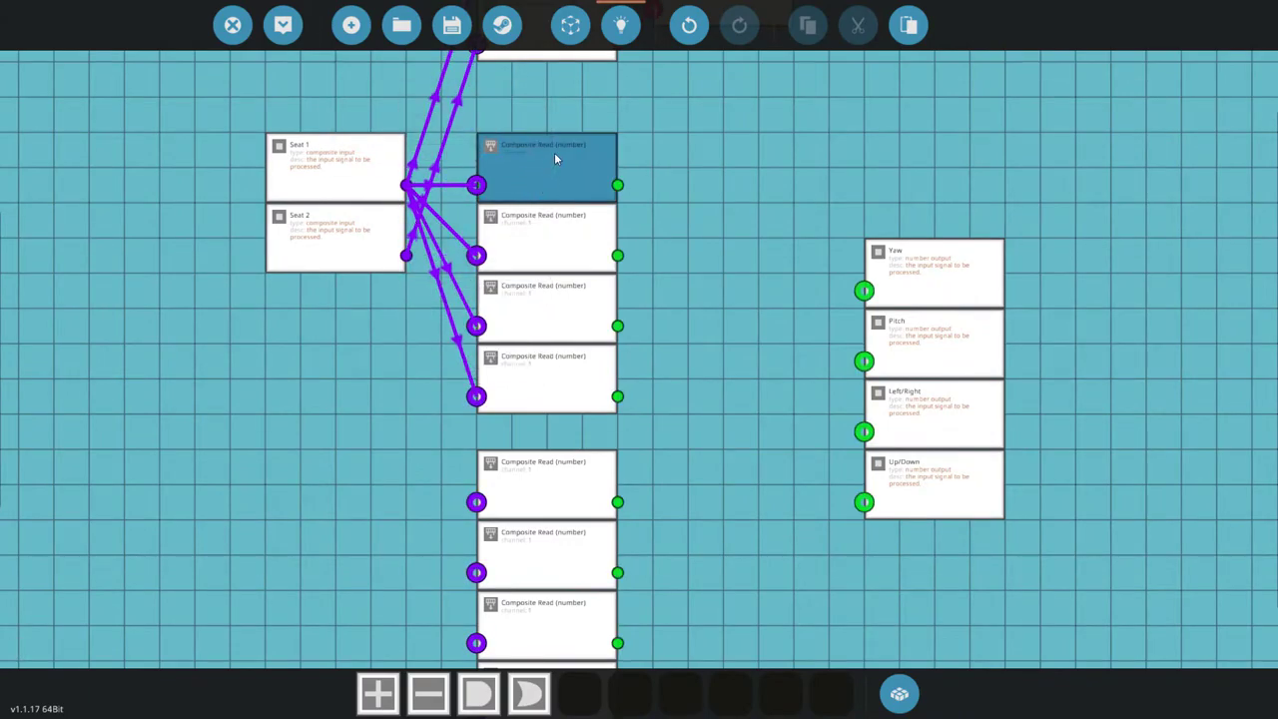
Set the read channels of the second, third and fourth gates in the upper Composite Read (number) group to 2, 3 and 4
{"action": "left_click", "coordinate": [542, 233]}
{"action": "left_click", "coordinate": [166, 125]}
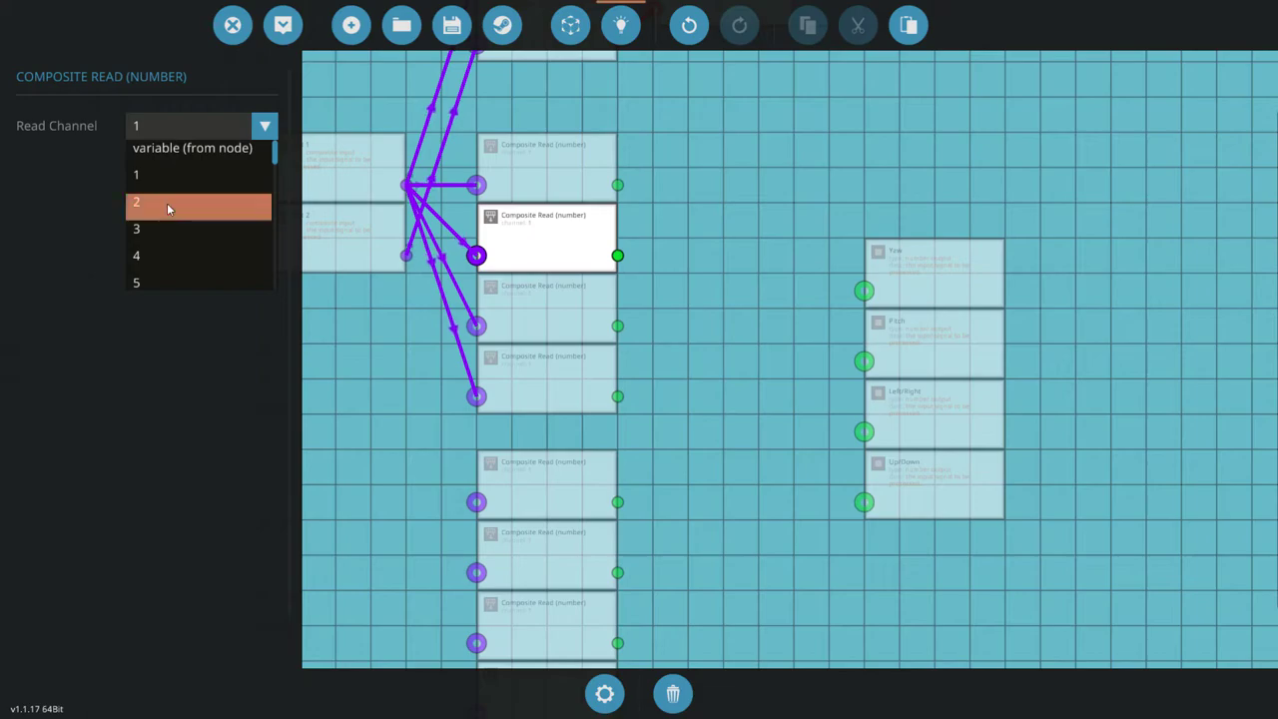
{"action": "left_click", "coordinate": [167, 204]}
{"action": "left_click", "coordinate": [547, 301]}
{"action": "left_click", "coordinate": [250, 130]}
{"action": "left_click", "coordinate": [227, 229]}
{"action": "left_click", "coordinate": [506, 351]}
{"action": "left_click", "coordinate": [250, 126]}
{"action": "left_click", "coordinate": [200, 255]}
{"action": "left_click", "coordinate": [690, 298]}
Examine the channels and wiring of the Composite Read (on/off) gates and the two groups of number read gates
{"action": "scroll", "coordinate": [690, 298], "scroll_direction": "down", "scroll_amount": 3}
{"action": "scroll", "coordinate": [666, 267], "scroll_direction": "up", "scroll_amount": 4}
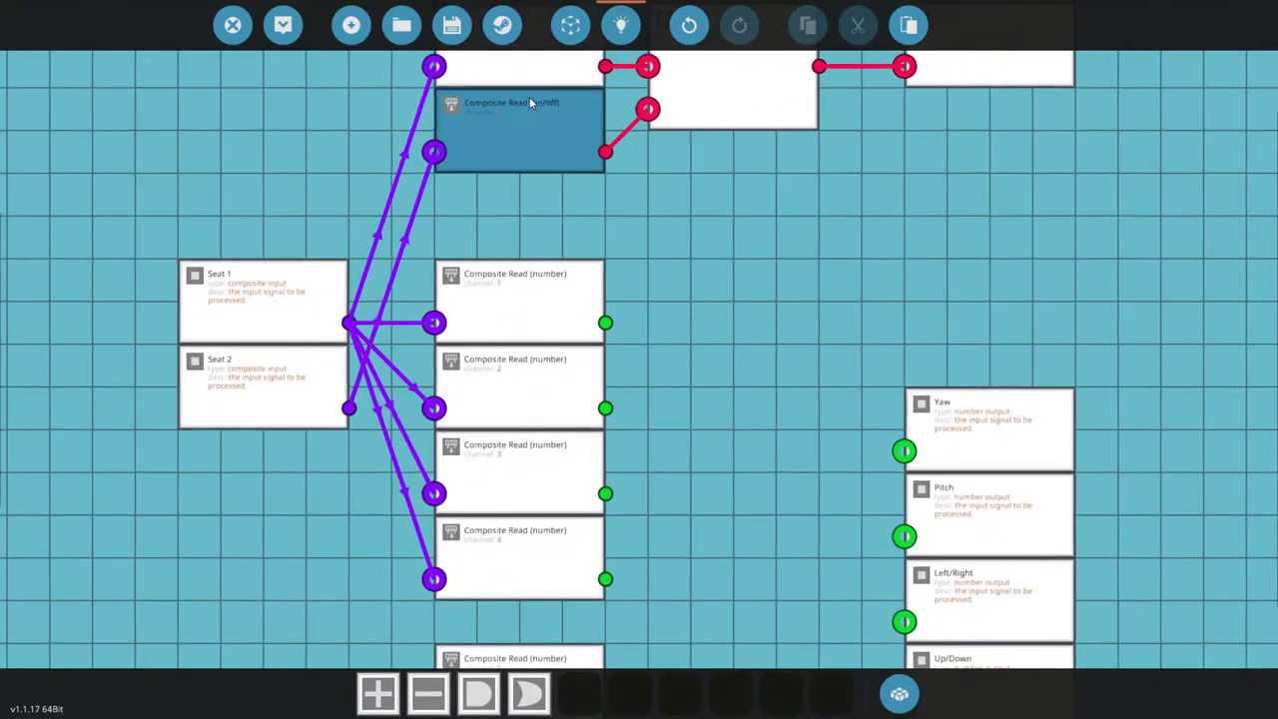
{"action": "left_click_drag", "start_coordinate": [747, 259], "coordinate": [761, 343]}
{"action": "scroll", "coordinate": [736, 301], "scroll_direction": "down", "scroll_amount": 2}
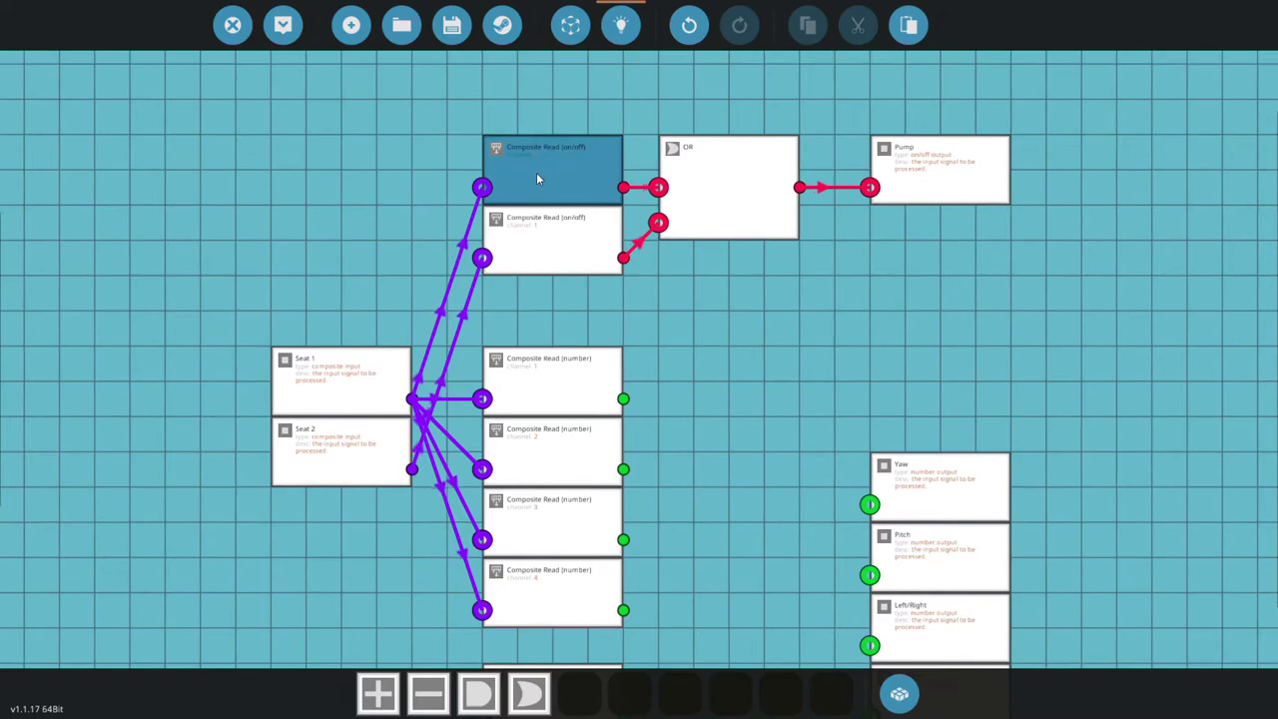
{"action": "left_click_drag", "start_coordinate": [681, 398], "coordinate": [743, 177]}
{"action": "scroll", "coordinate": [743, 177], "scroll_direction": "down", "scroll_amount": 3}
{"action": "scroll", "coordinate": [699, 317], "scroll_direction": "up", "scroll_amount": 3}
{"action": "scroll", "coordinate": [803, 332], "scroll_direction": "down", "scroll_amount": 2}
{"action": "left_click_drag", "start_coordinate": [764, 363], "coordinate": [791, 184]}
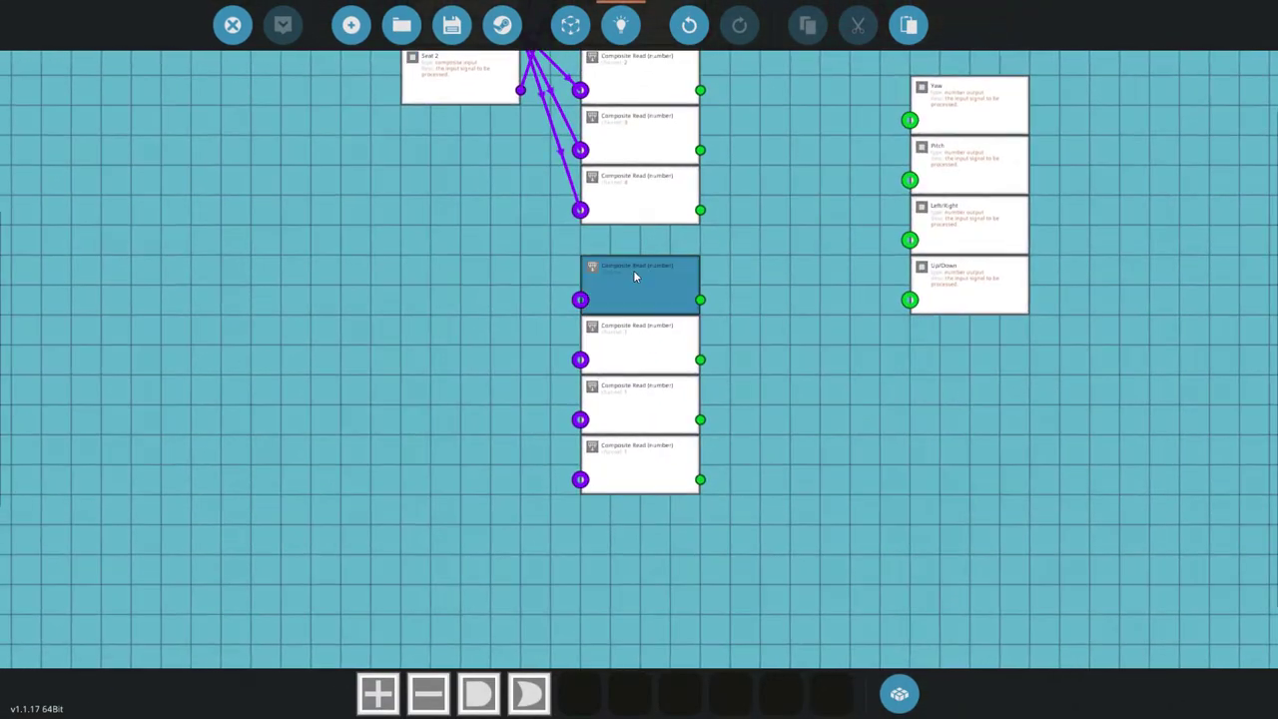
Set the second, third and fourth gates of the lower Composite Read (number) group to channels 2, 3 and 4
{"action": "left_click", "coordinate": [639, 338]}
{"action": "left_click", "coordinate": [143, 128]}
{"action": "left_click", "coordinate": [150, 202]}
{"action": "left_click", "coordinate": [641, 384]}
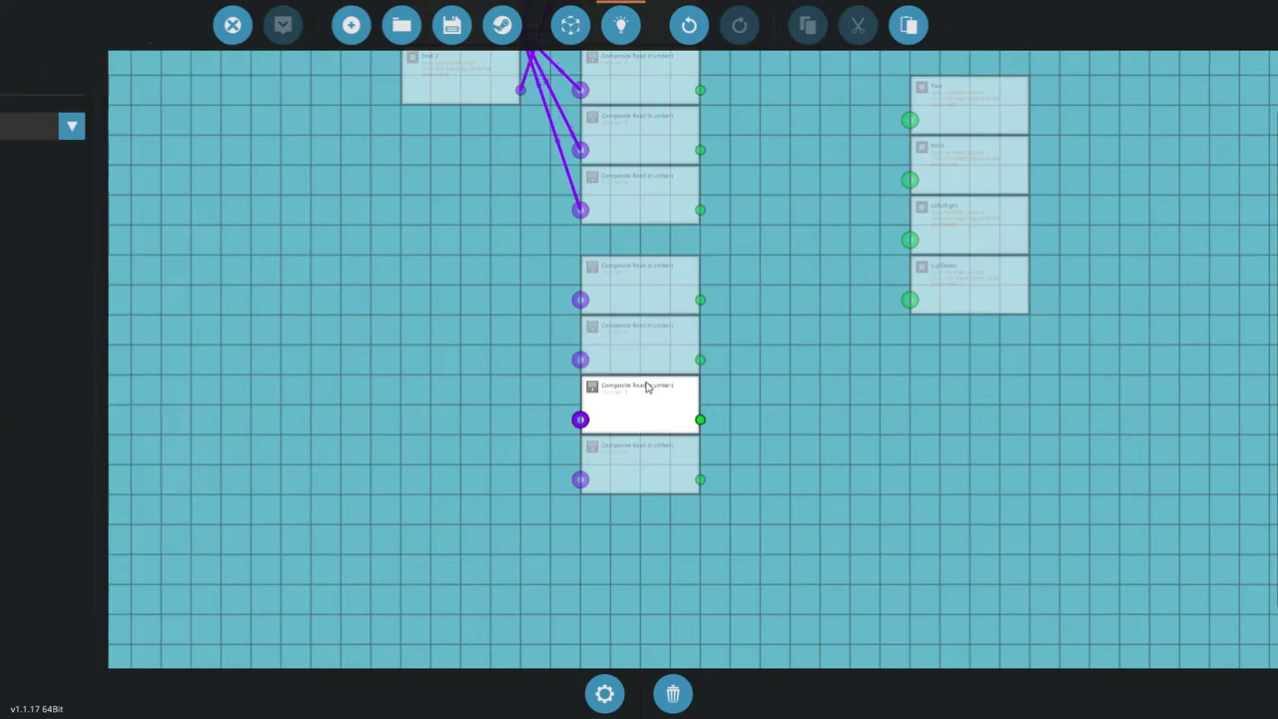
{"action": "left_click", "coordinate": [150, 126]}
{"action": "left_click", "coordinate": [187, 228]}
{"action": "left_click", "coordinate": [654, 445]}
{"action": "left_click", "coordinate": [196, 116]}
{"action": "left_click", "coordinate": [207, 254]}
{"action": "left_click", "coordinate": [429, 155]}
Connect Seat 2 to the composite inputs of all four lower Composite Read (number) gates
{"action": "left_click_drag", "start_coordinate": [520, 91], "coordinate": [514, 340]}
{"action": "left_click_drag", "start_coordinate": [500, 298], "coordinate": [489, 397]}
{"action": "scroll", "coordinate": [489, 396], "scroll_direction": "down", "scroll_amount": 1}
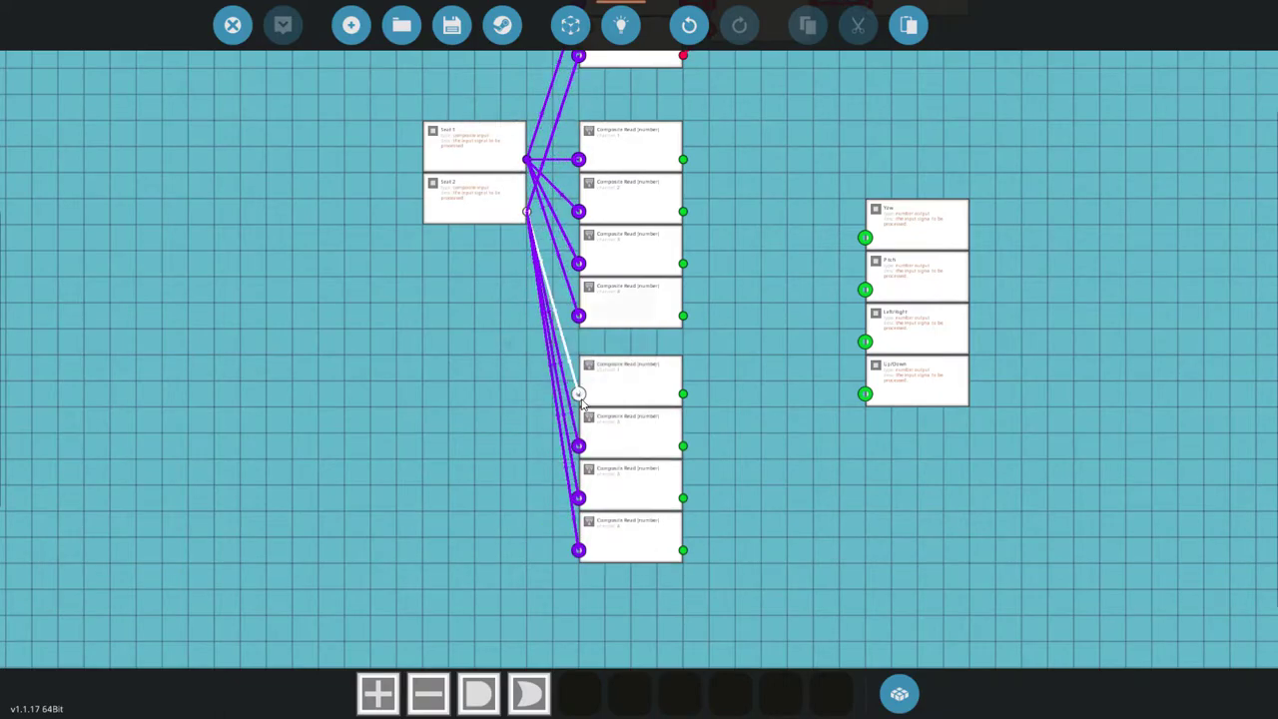
{"action": "scroll", "coordinate": [459, 394], "scroll_direction": "up", "scroll_amount": 1}
{"action": "left_click_drag", "start_coordinate": [455, 393], "coordinate": [370, 390]}
{"action": "scroll", "coordinate": [372, 390], "scroll_direction": "up", "scroll_amount": 1}
{"action": "scroll", "coordinate": [701, 355], "scroll_direction": "down", "scroll_amount": 2}
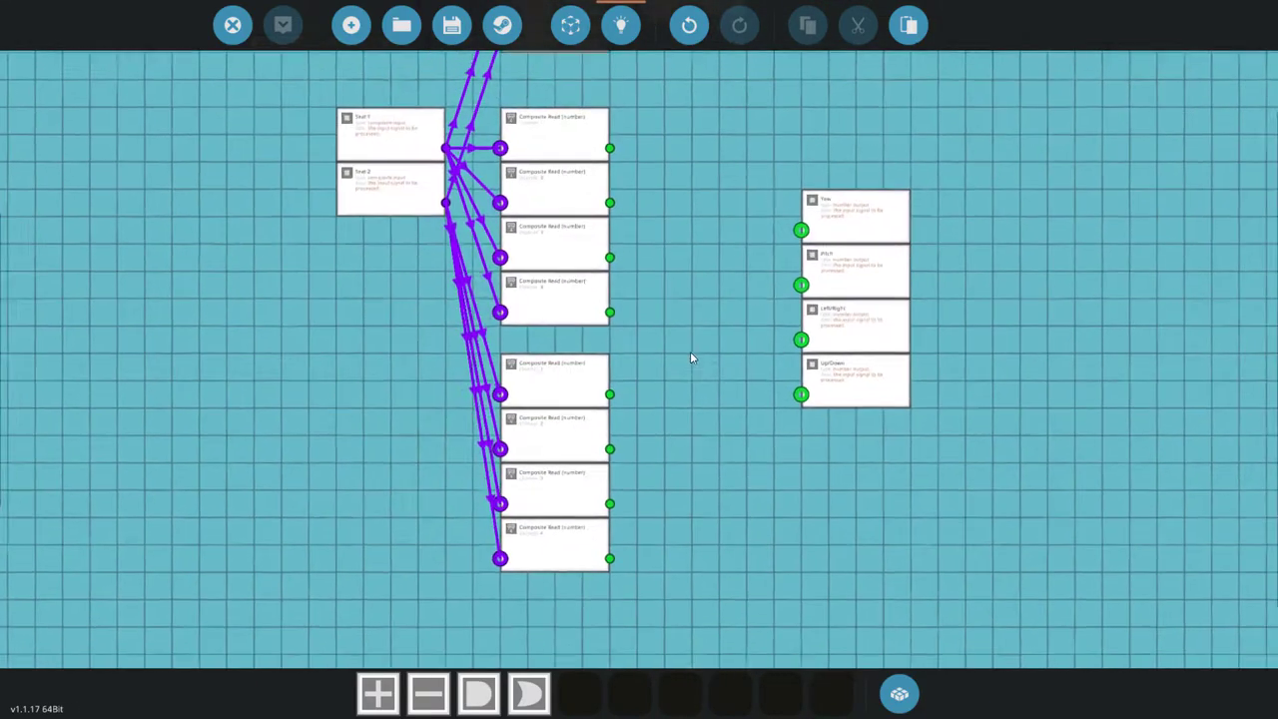
Move the Yaw, Pitch, Left/Right and Up/Down outputs six cells farther from the Composite Read gates
{"action": "left_click_drag", "start_coordinate": [928, 429], "coordinate": [724, 204]}
{"action": "left_click_drag", "start_coordinate": [825, 221], "coordinate": [980, 222]}
{"action": "left_click", "coordinate": [795, 203]}
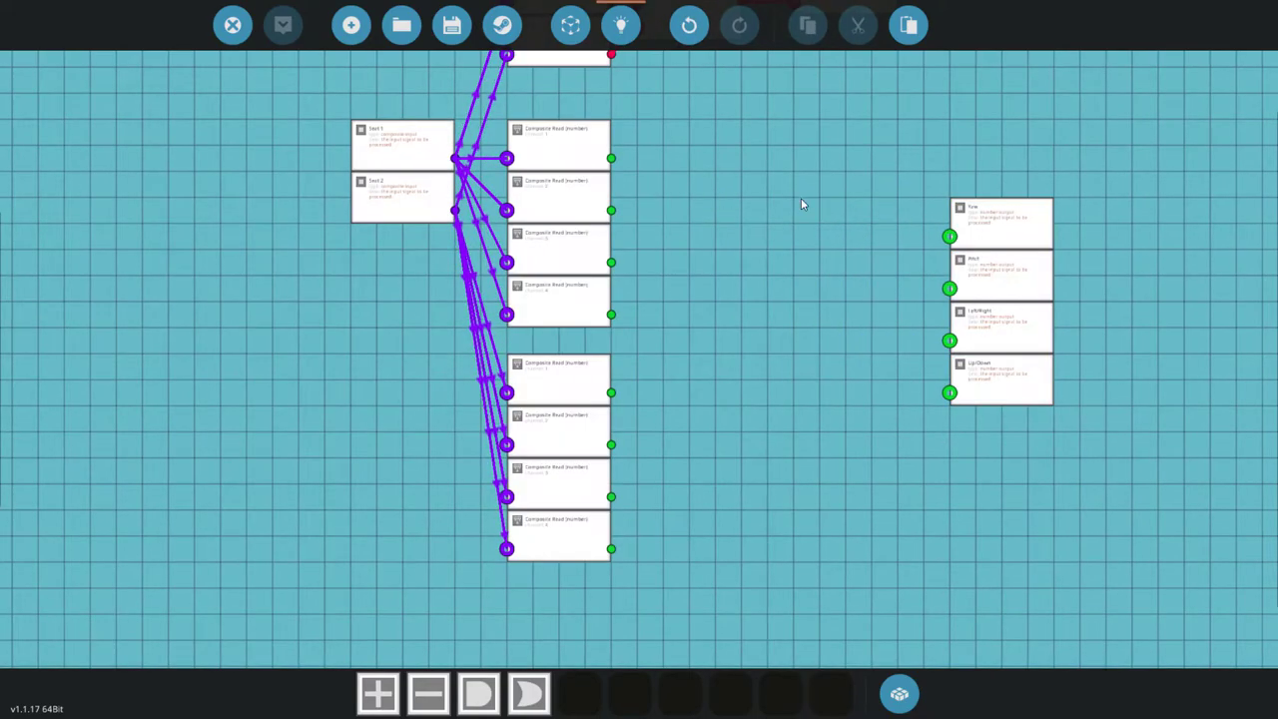
{"action": "scroll", "coordinate": [758, 150], "scroll_direction": "up", "scroll_amount": 1}
Add an on/off input node named Switch below Pump's node, and place its logic block between the number read gates and the outputs
{"action": "left_click", "coordinate": [571, 36]}
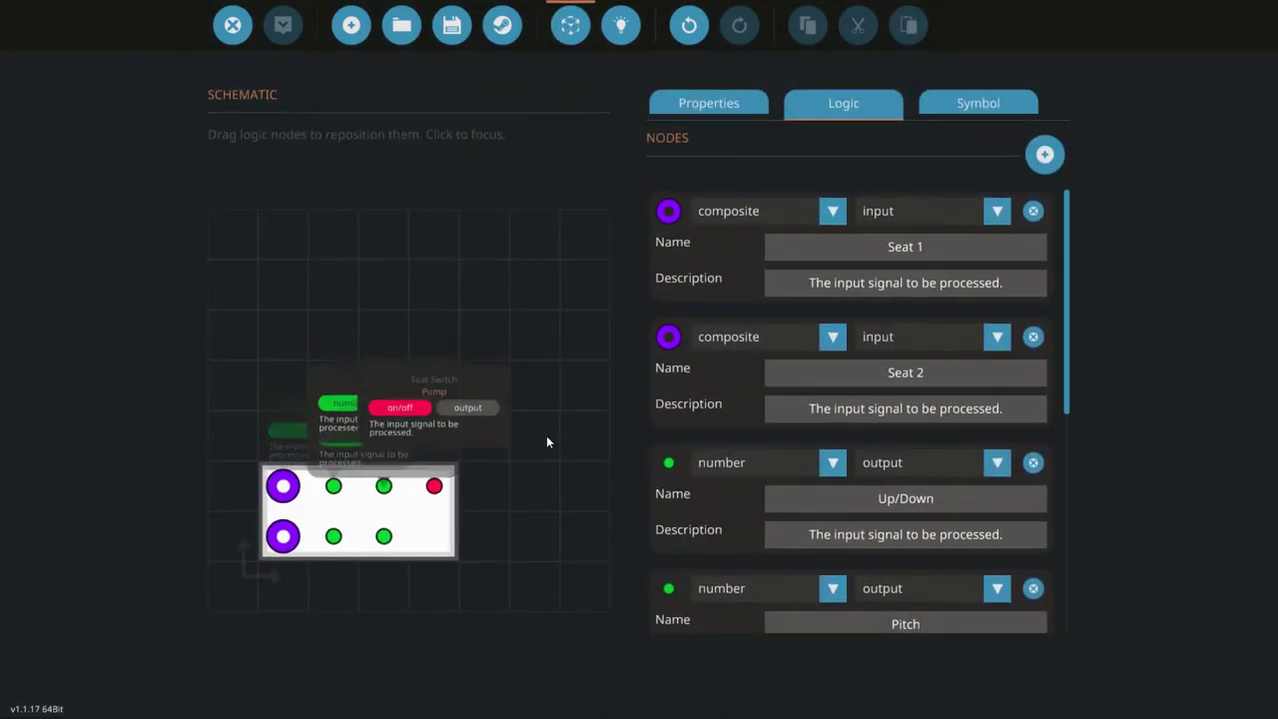
{"action": "left_click_drag", "start_coordinate": [282, 536], "coordinate": [433, 536]}
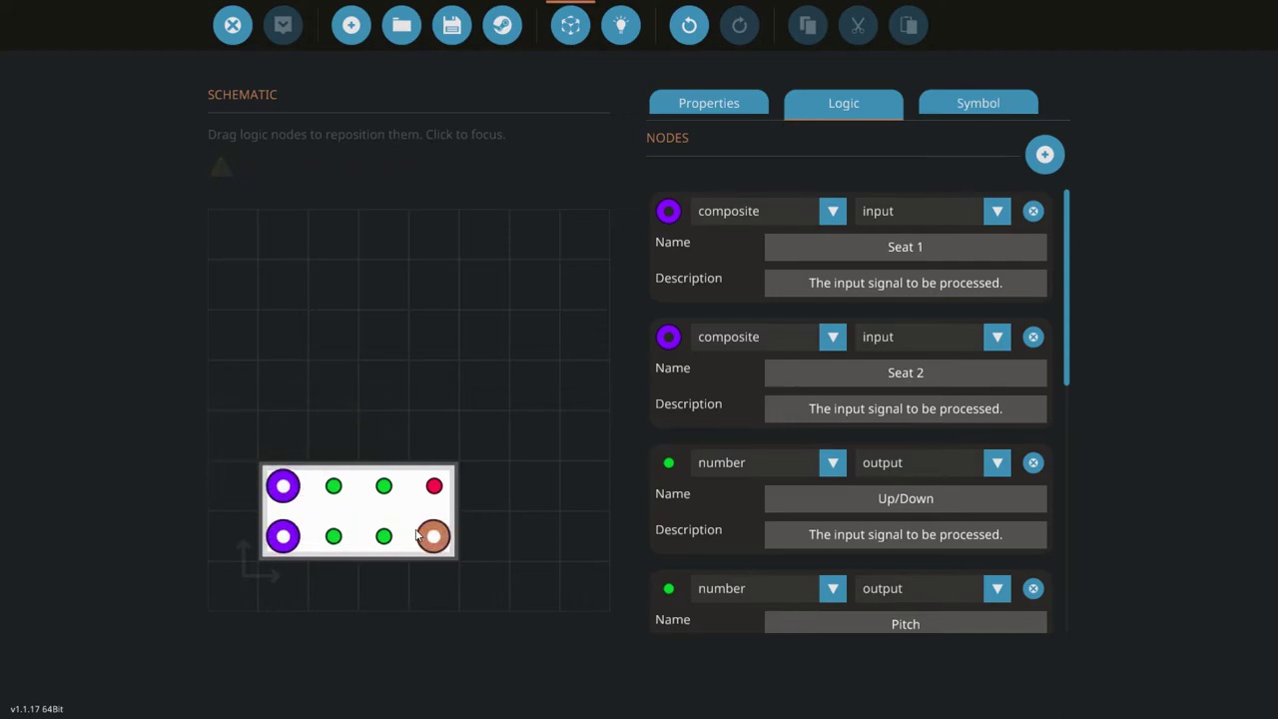
{"action": "left_click", "coordinate": [811, 579]}
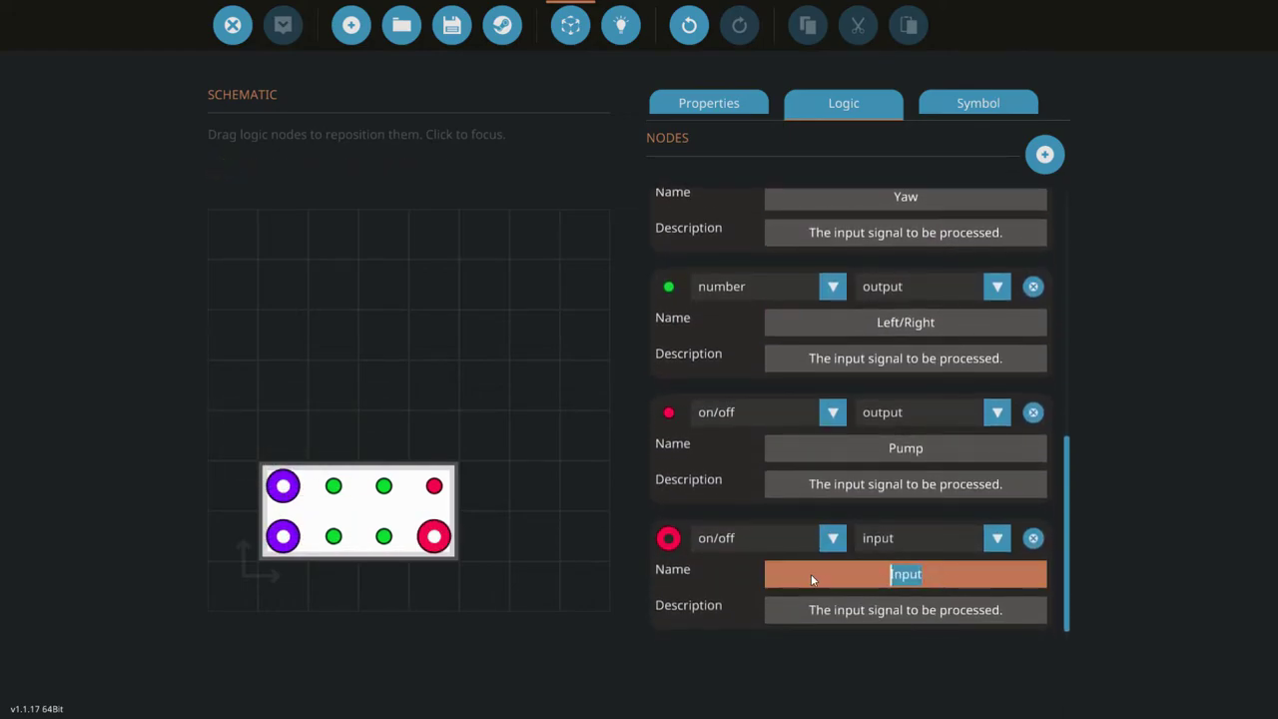
{"action": "type", "text": "Switch"}
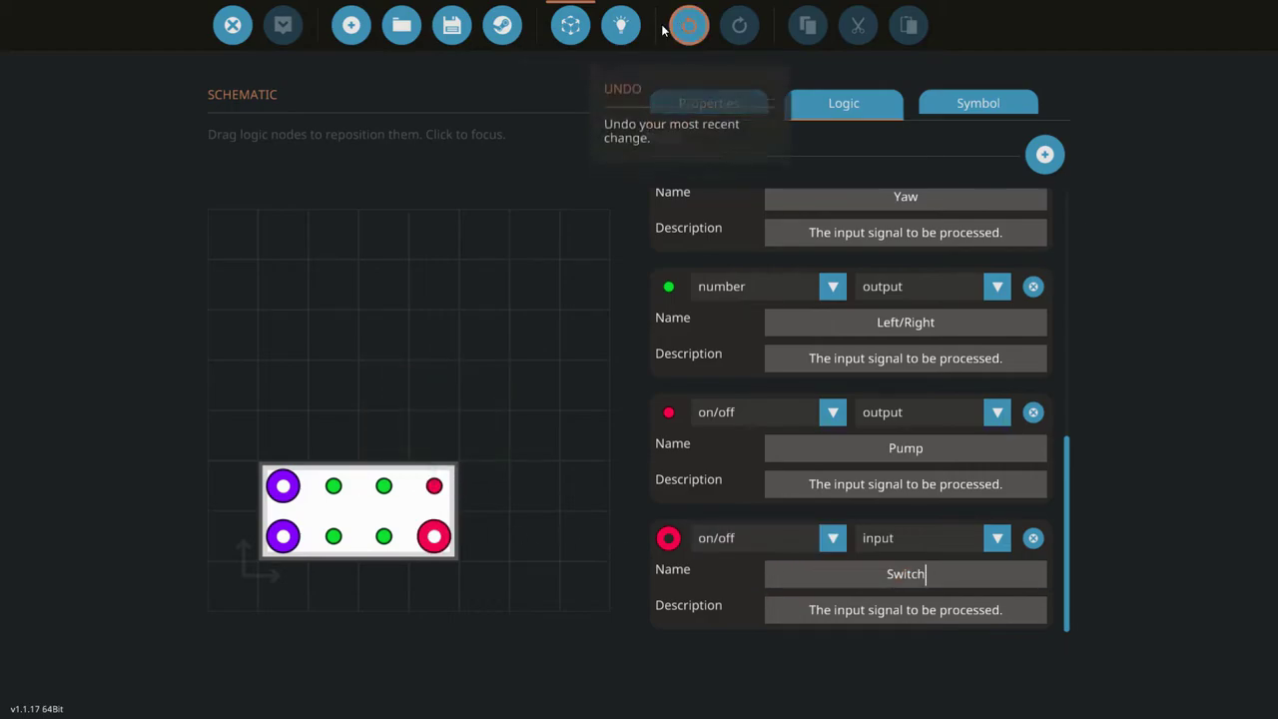
{"action": "left_click", "coordinate": [622, 27]}
{"action": "left_click_drag", "start_coordinate": [606, 217], "coordinate": [702, 372]}
{"action": "left_click_drag", "start_coordinate": [838, 334], "coordinate": [747, 328]}
Add a Numerical Switchbox between Switch and the number outputs and duplicate it downward into a stack of four
{"action": "key", "text": "space"}
{"action": "type", "text": "numer"}
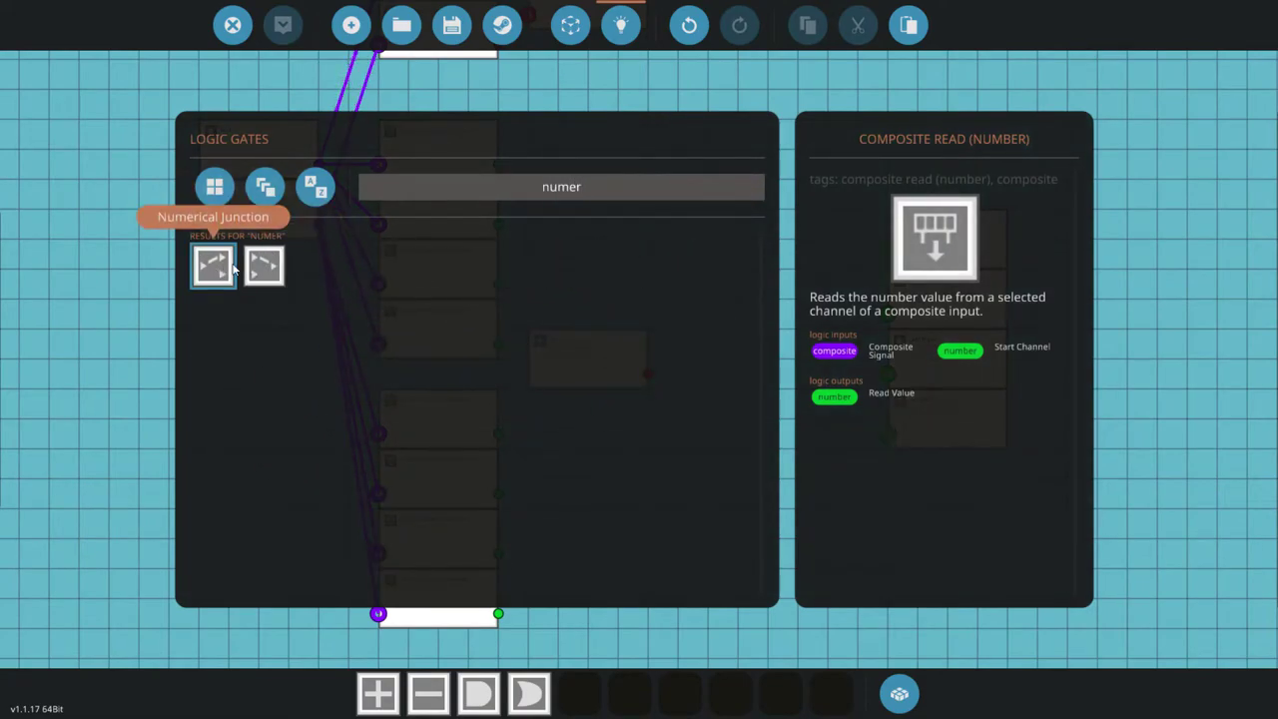
{"action": "left_click", "coordinate": [240, 268]}
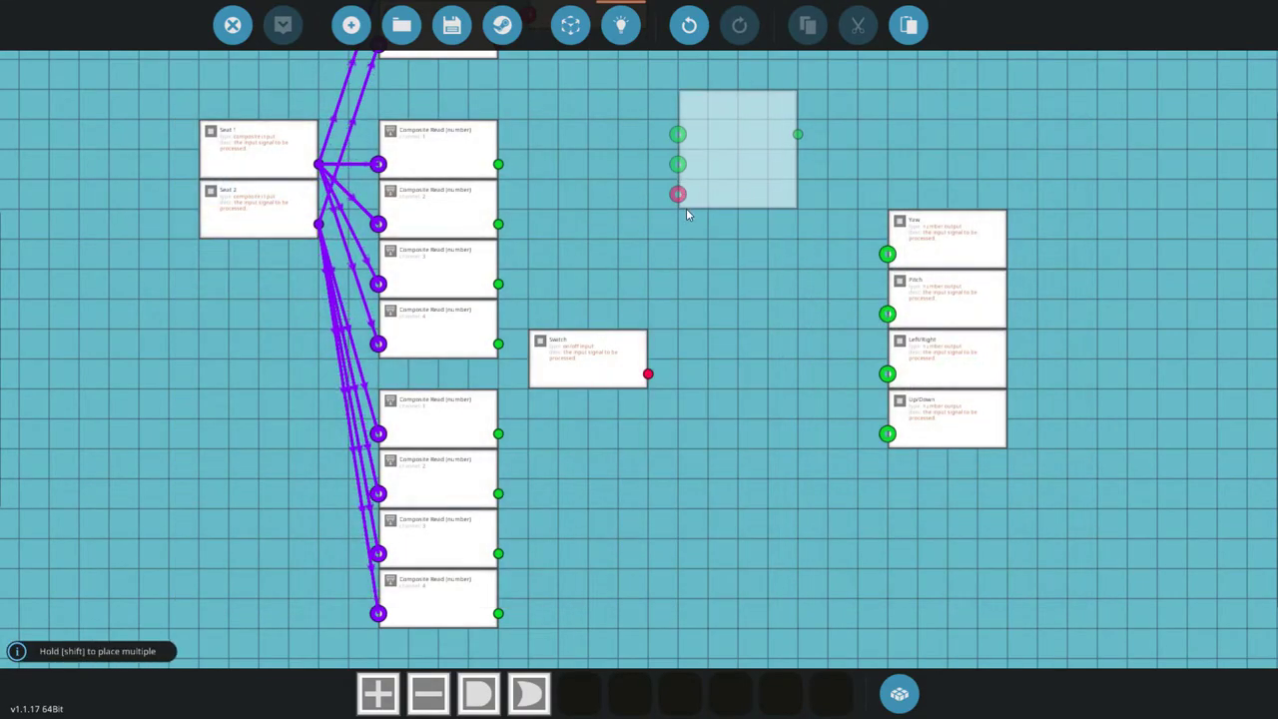
{"action": "left_click", "coordinate": [685, 210]}
{"action": "left_click_drag", "start_coordinate": [824, 278], "coordinate": [654, 121]}
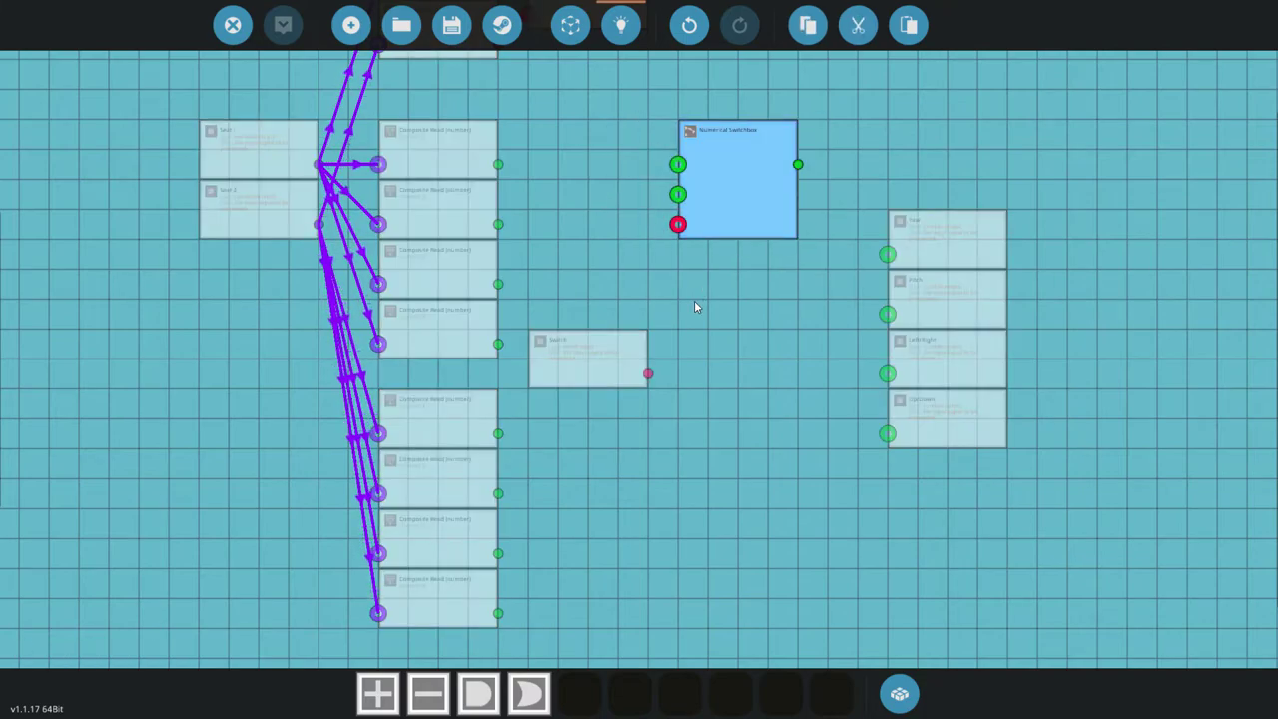
{"action": "key", "text": "ctrl+v"}
{"action": "key", "text": "ctrl+v"}
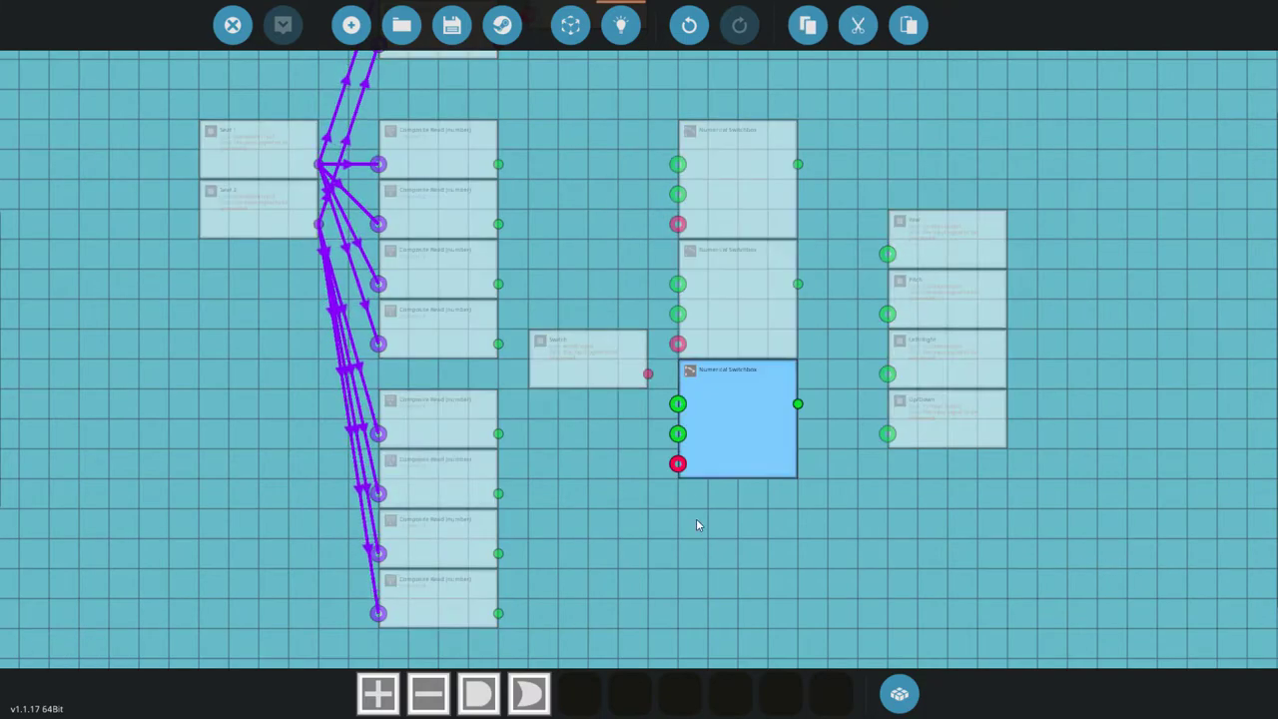
{"action": "key", "text": "ctrl+v"}
{"action": "left_click", "coordinate": [812, 569]}
Connect the four Numerical Switchbox outputs, from top to bottom, to Yaw, Pitch, Left/Right and Up/Down
{"action": "left_click_drag", "start_coordinate": [798, 523], "coordinate": [887, 433]}
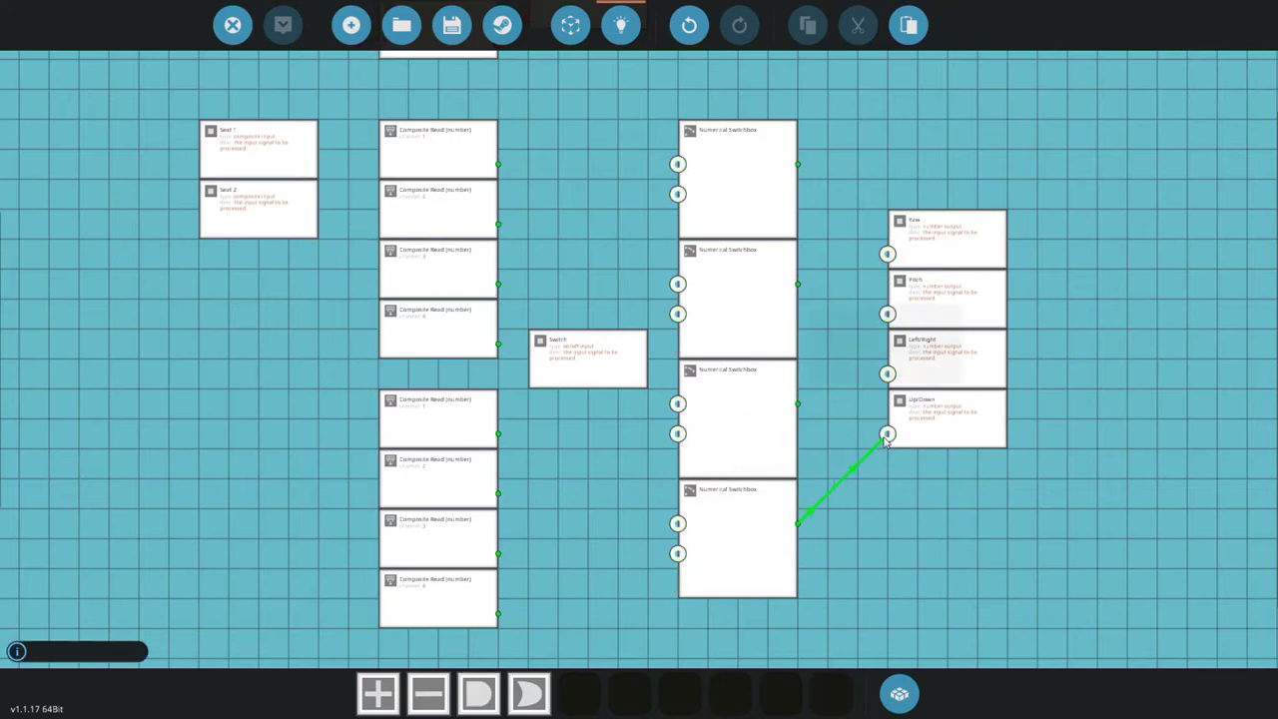
{"action": "left_click_drag", "start_coordinate": [798, 403], "coordinate": [887, 374]}
{"action": "left_click_drag", "start_coordinate": [797, 283], "coordinate": [888, 313]}
{"action": "left_click_drag", "start_coordinate": [798, 164], "coordinate": [887, 254]}
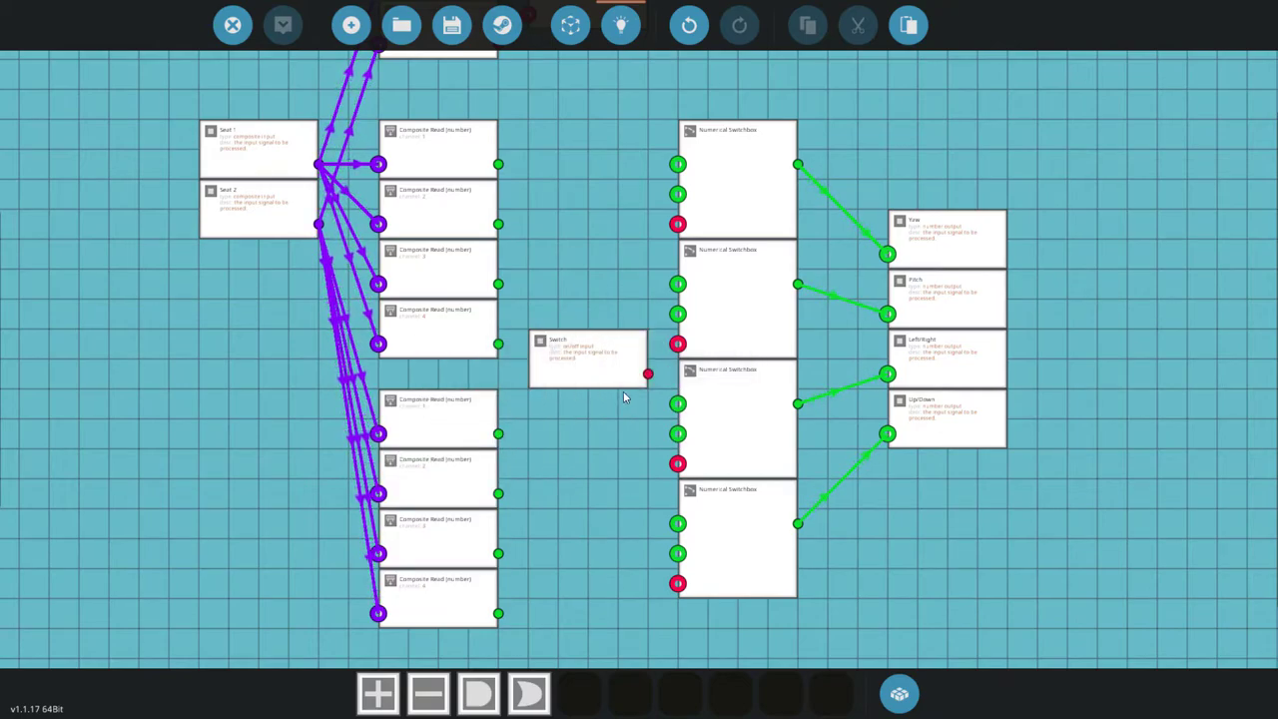
Connect Switch to the on/off input of each of the four Numerical Switchboxes
{"action": "left_click_drag", "start_coordinate": [647, 372], "coordinate": [646, 370]}
{"action": "left_click_drag", "start_coordinate": [677, 224], "coordinate": [677, 223]}
{"action": "left_click_drag", "start_coordinate": [647, 372], "coordinate": [684, 371]}
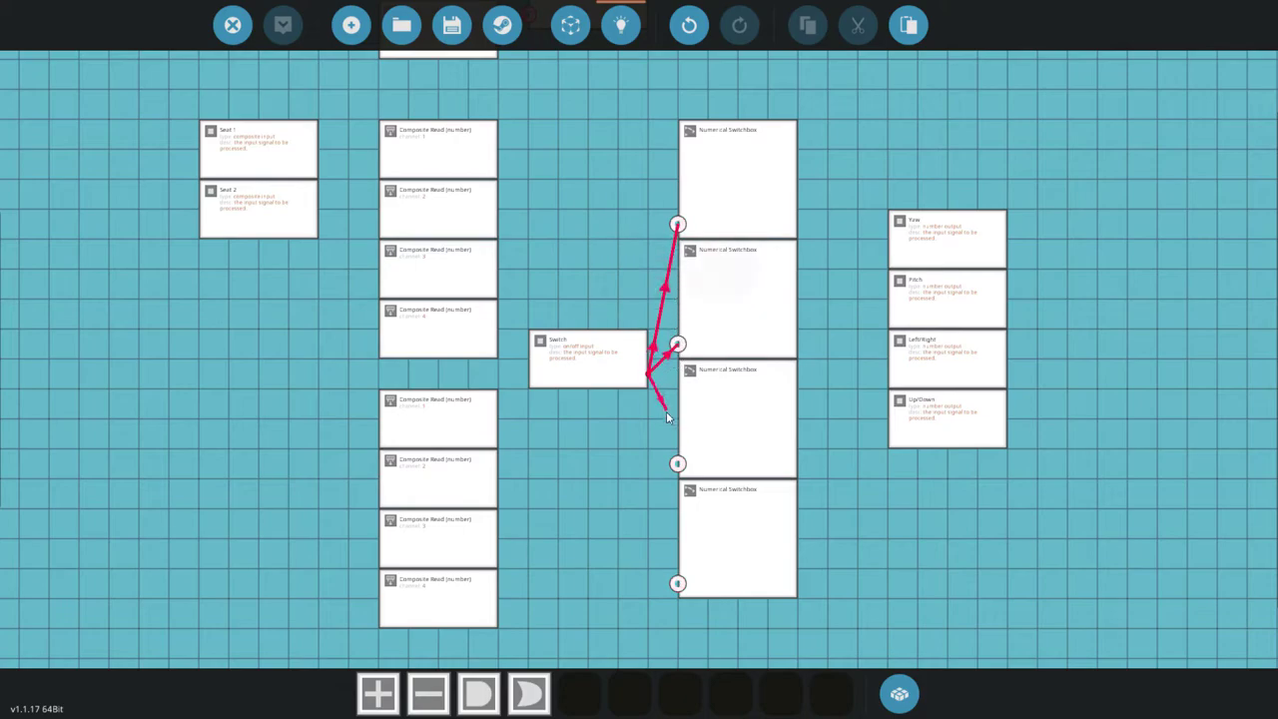
{"action": "left_click_drag", "start_coordinate": [666, 416], "coordinate": [674, 529]}
{"action": "left_click_drag", "start_coordinate": [676, 583], "coordinate": [677, 582]}
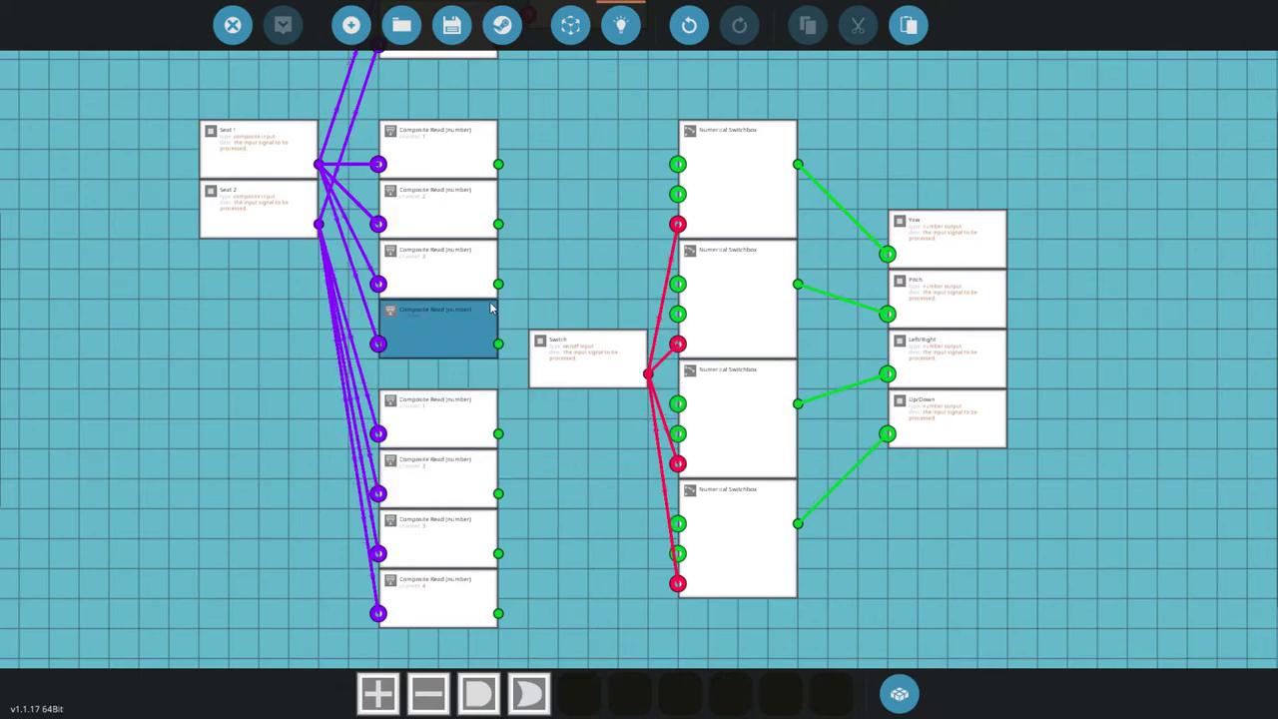
Connect Seat 1's channel 1 to 4 number reads to the first number inputs of the four Numerical Switchboxes in order
{"action": "left_click_drag", "start_coordinate": [498, 164], "coordinate": [678, 164]}
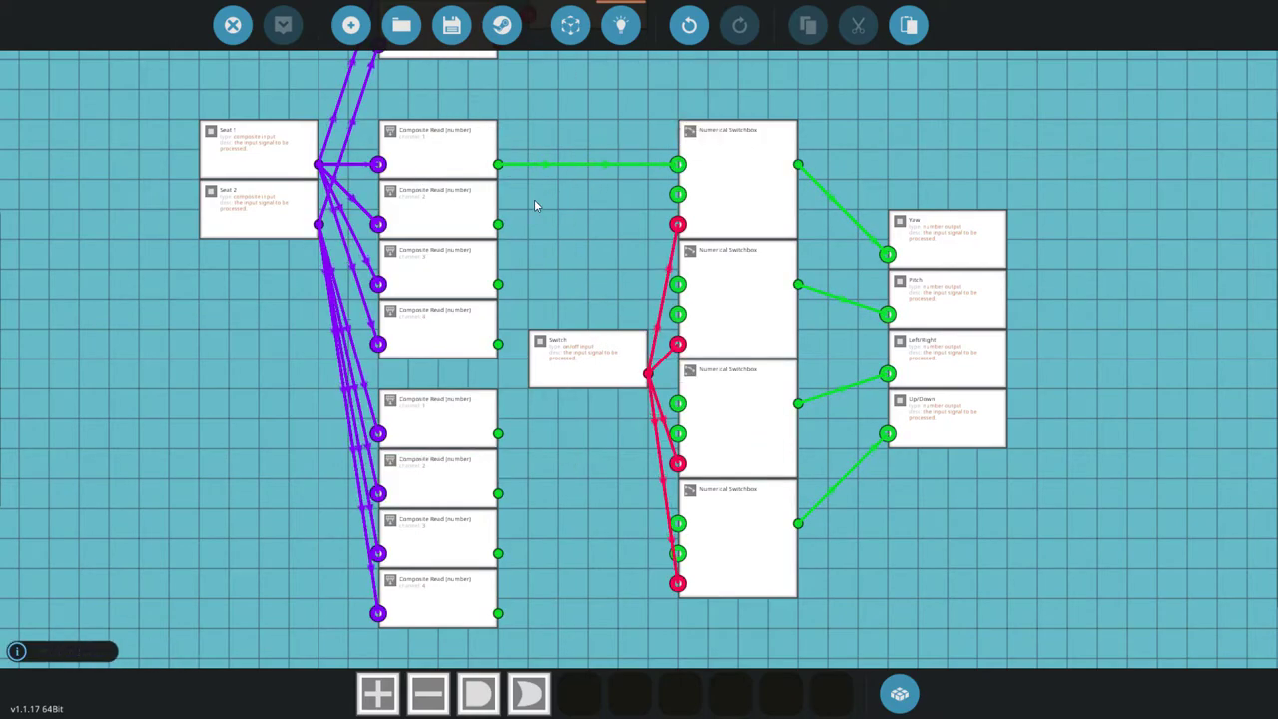
{"action": "left_click_drag", "start_coordinate": [498, 224], "coordinate": [677, 284]}
{"action": "left_click_drag", "start_coordinate": [498, 284], "coordinate": [628, 333]}
{"action": "mouse_move", "coordinate": [671, 401]}
{"action": "left_mouse_down"}
{"action": "mouse_move", "coordinate": [594, 297]}
{"action": "mouse_move", "coordinate": [534, 300]}
{"action": "mouse_move", "coordinate": [678, 405]}
{"action": "left_mouse_up"}
{"action": "left_click_drag", "start_coordinate": [499, 345], "coordinate": [677, 523]}
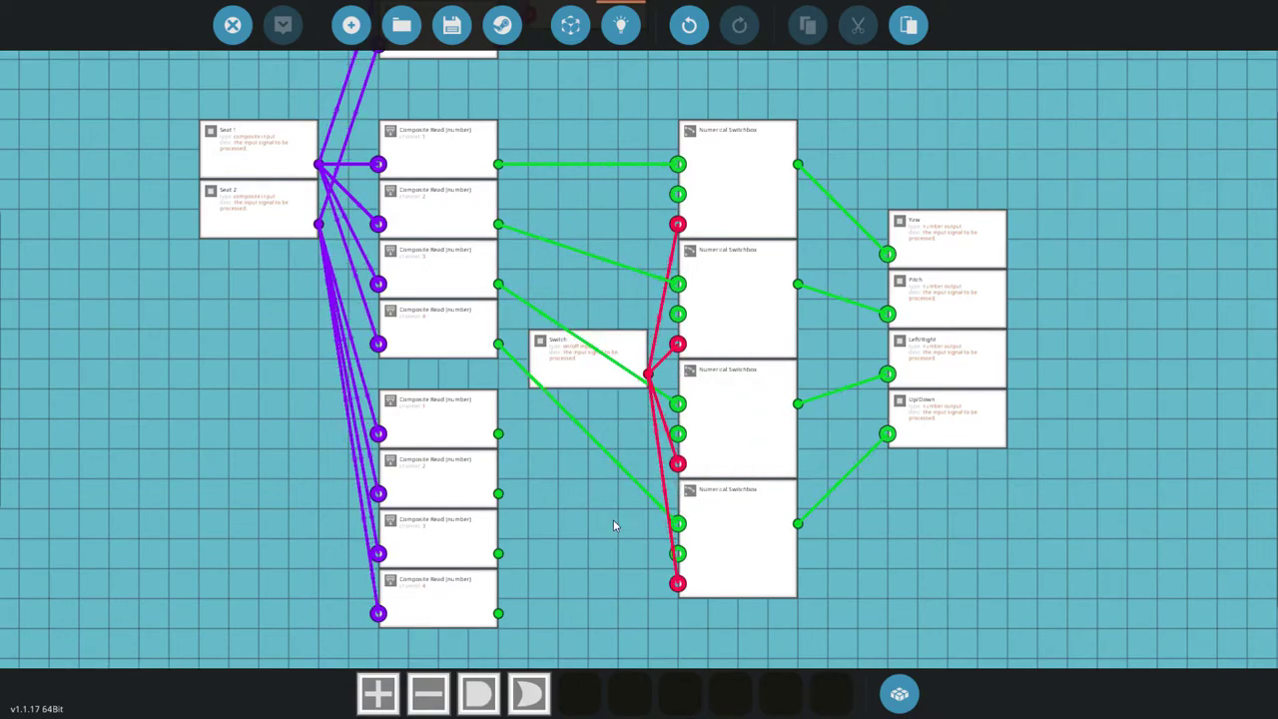
Connect Seat 2's channel 1 to 4 number reads to the second number inputs of the four Numerical Switchboxes in order
{"action": "left_click_drag", "start_coordinate": [600, 475], "coordinate": [603, 439]}
{"action": "scroll", "coordinate": [597, 435], "scroll_direction": "up", "scroll_amount": 1}
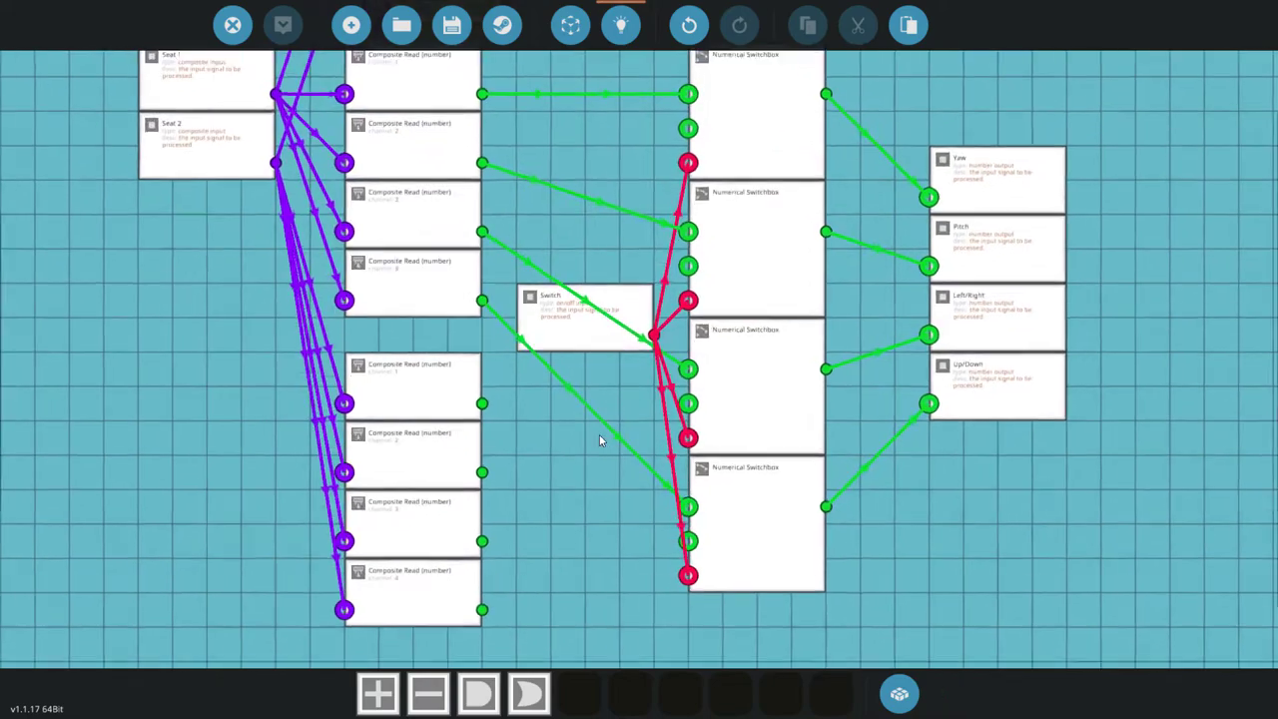
{"action": "scroll", "coordinate": [481, 404], "scroll_direction": "down", "scroll_amount": 1}
{"action": "left_click_drag", "start_coordinate": [501, 397], "coordinate": [680, 157]}
{"action": "left_click_drag", "start_coordinate": [503, 457], "coordinate": [681, 278]}
{"action": "left_click_drag", "start_coordinate": [503, 517], "coordinate": [680, 397]}
{"action": "left_click_drag", "start_coordinate": [501, 577], "coordinate": [682, 517]}
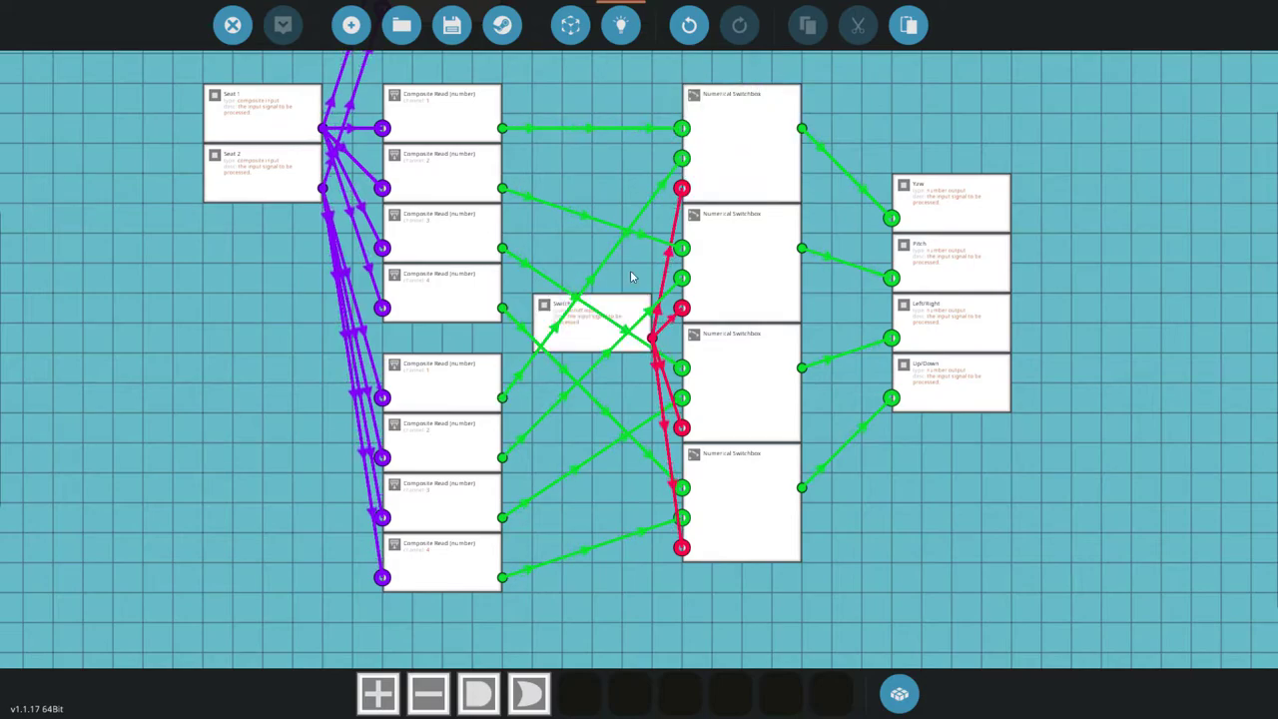
{"action": "left_click", "coordinate": [890, 217]}
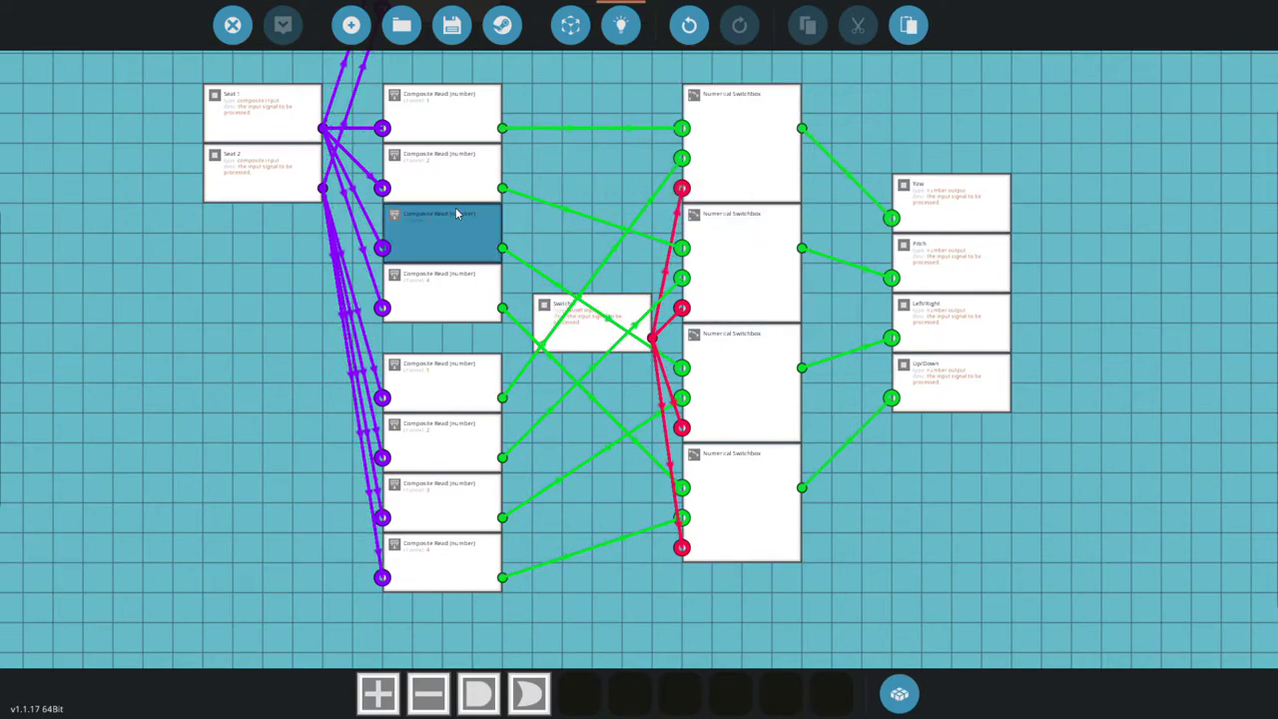
Save the finished seat-switching microcontroller and return to the vehicle editor
{"action": "scroll", "coordinate": [512, 437], "scroll_direction": "down", "scroll_amount": 2}
{"action": "scroll", "coordinate": [724, 465], "scroll_direction": "up", "scroll_amount": 1}
{"action": "scroll", "coordinate": [871, 481], "scroll_direction": "up", "scroll_amount": 1}
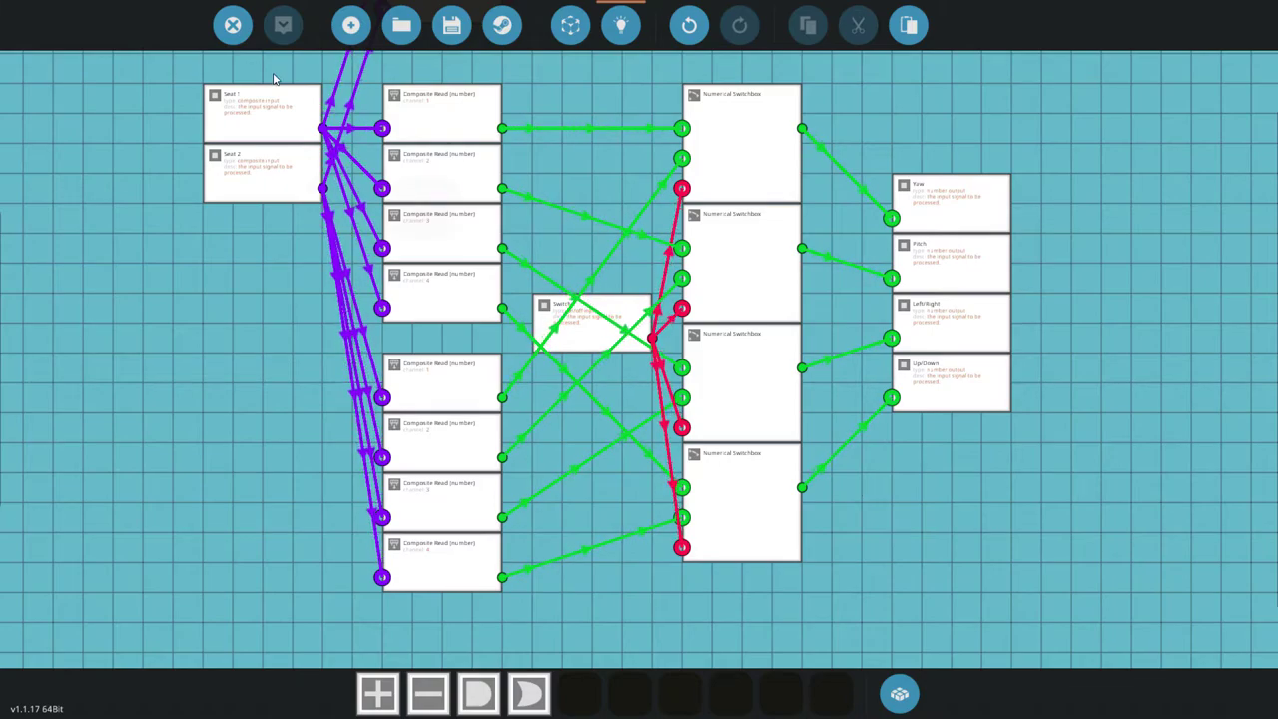
{"action": "scroll", "coordinate": [534, 120], "scroll_direction": "down", "scroll_amount": 2}
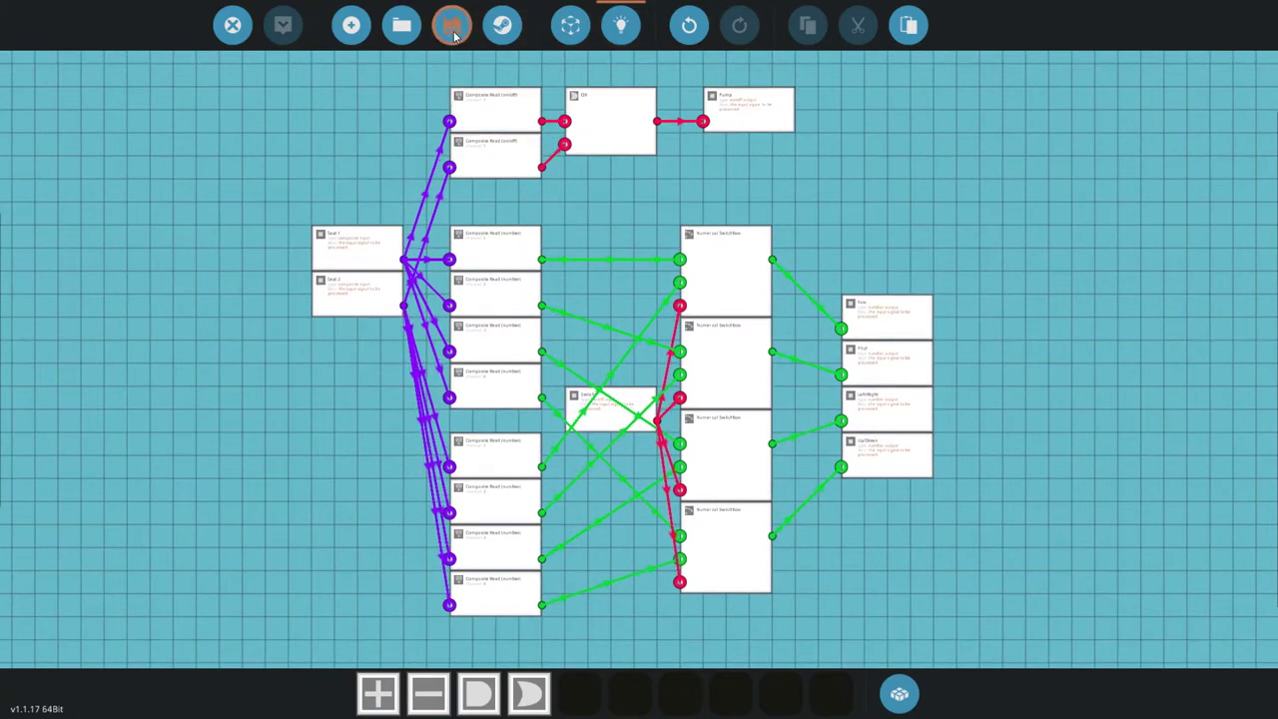
{"action": "left_click", "coordinate": [451, 25]}
{"action": "left_click", "coordinate": [436, 342]}
{"action": "left_click", "coordinate": [688, 524]}
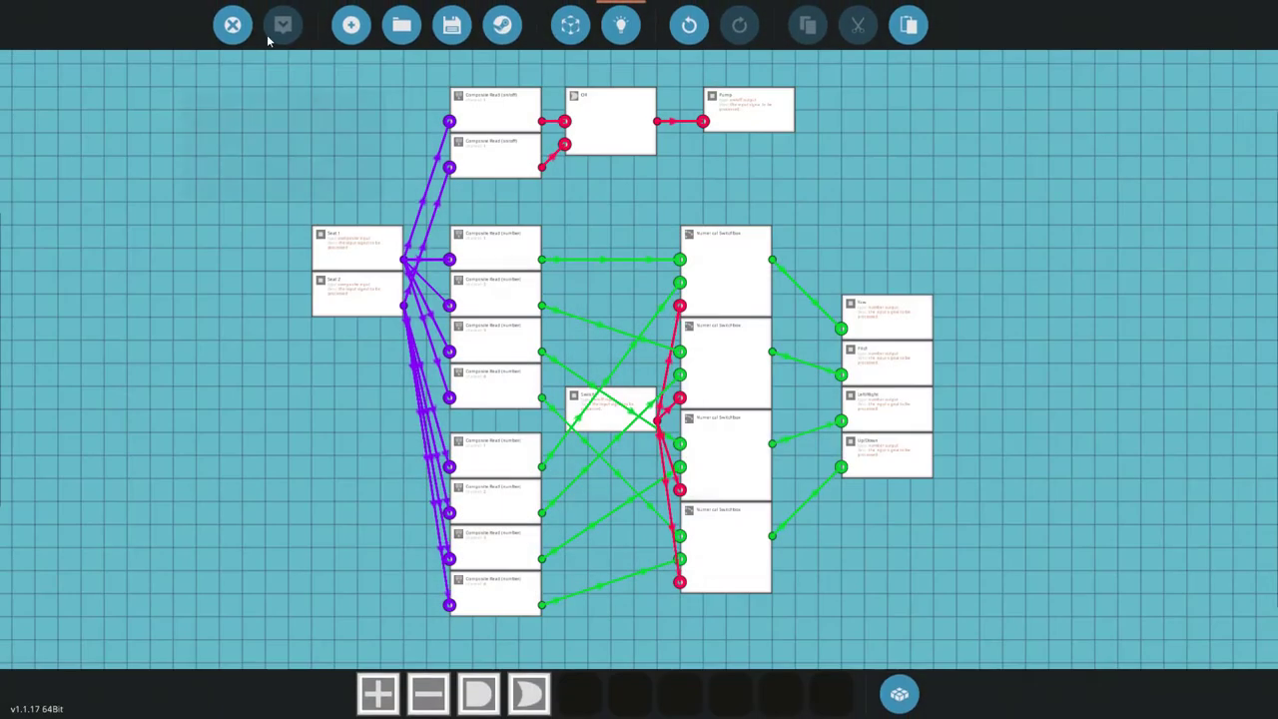
{"action": "left_click", "coordinate": [234, 24]}
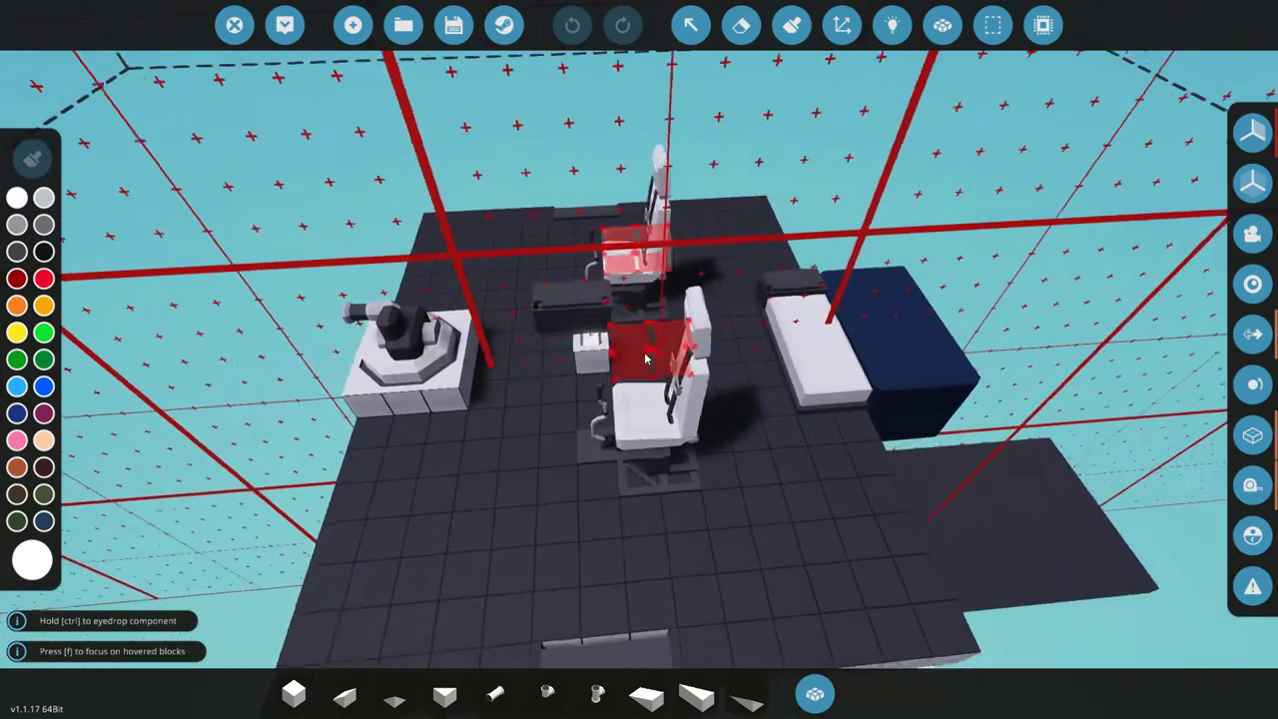
Remove the existing batteries and microcontroller, turn off the mirror plane, and place a small electric battery on the deck beside the blue block
{"action": "right_click", "coordinate": [788, 391]}
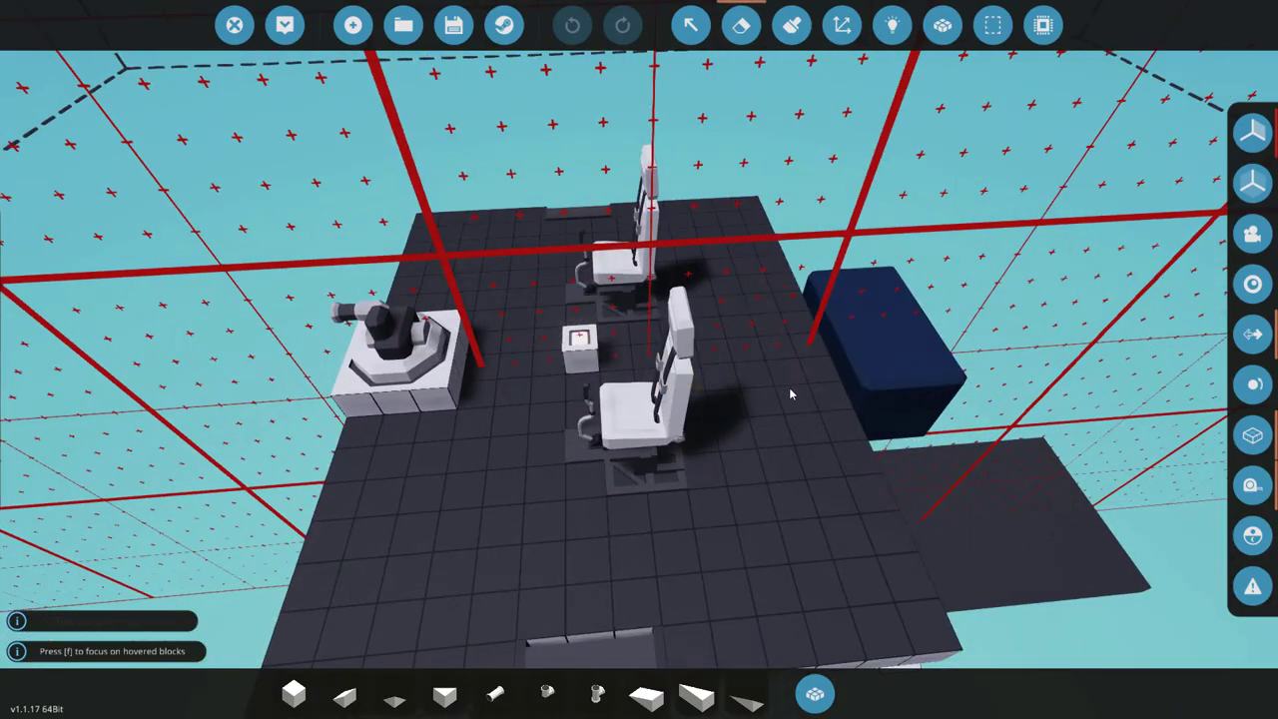
{"action": "key", "text": "Tab"}
{"action": "left_click", "coordinate": [317, 265]}
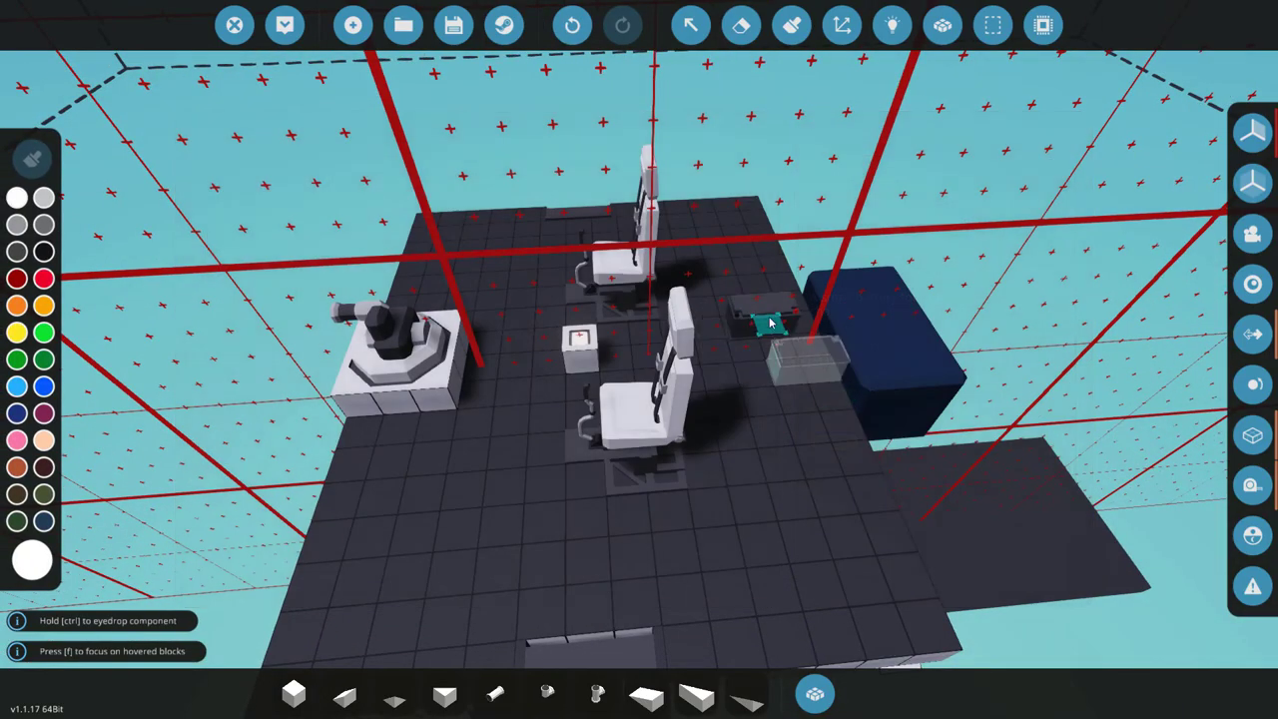
{"action": "left_click", "coordinate": [1251, 134]}
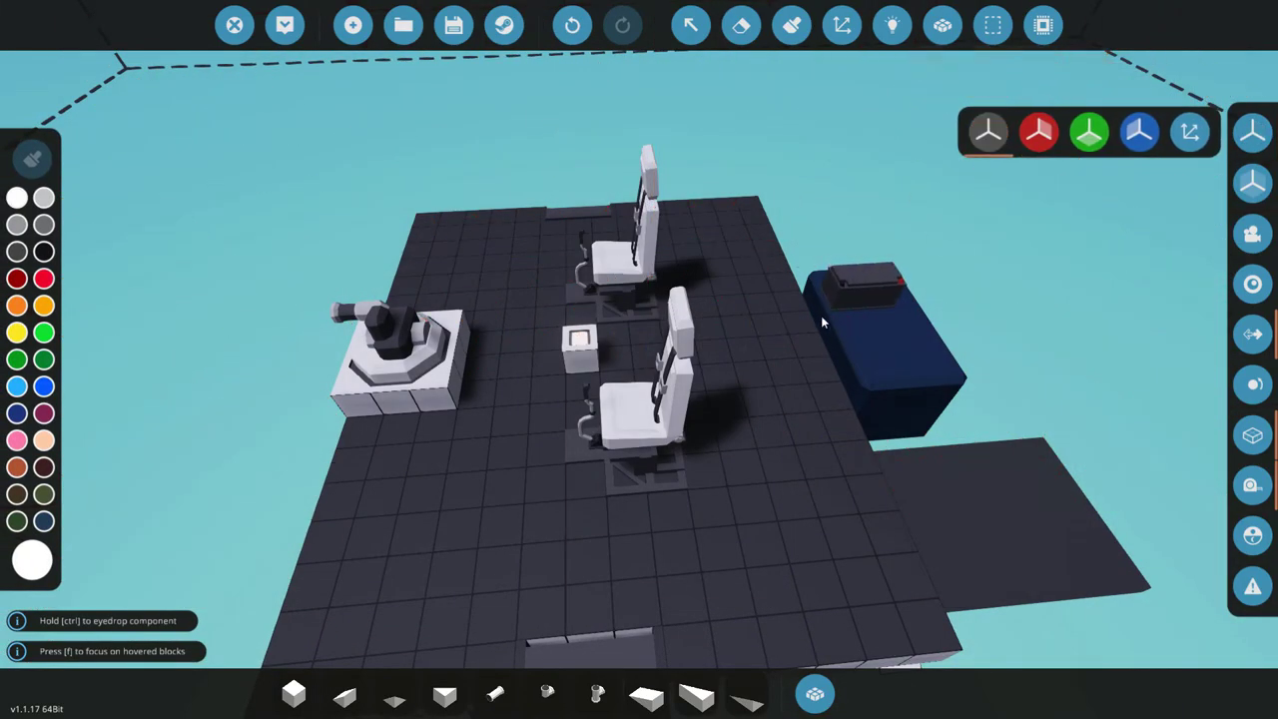
Place the Seat Switch microcontroller on the deck next to the small battery and the blue block
{"action": "key", "text": "q"}
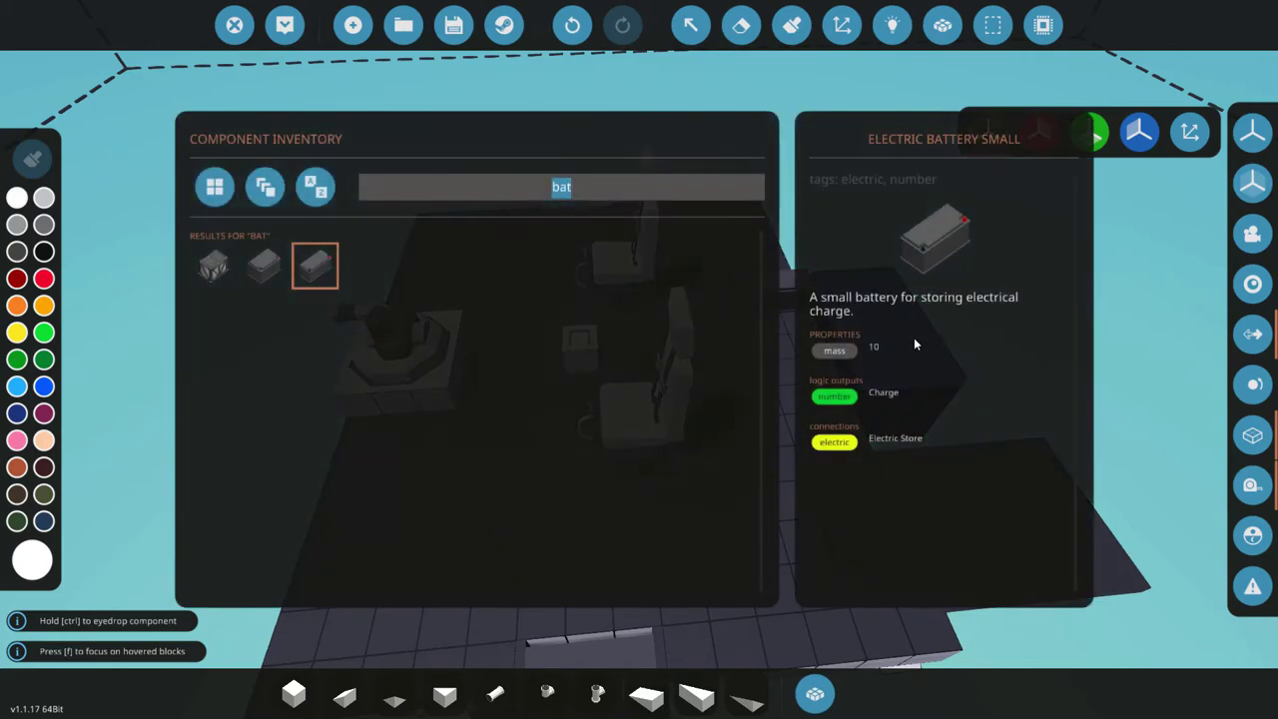
{"action": "double_click", "coordinate": [722, 264]}
{"action": "key", "text": "d"}
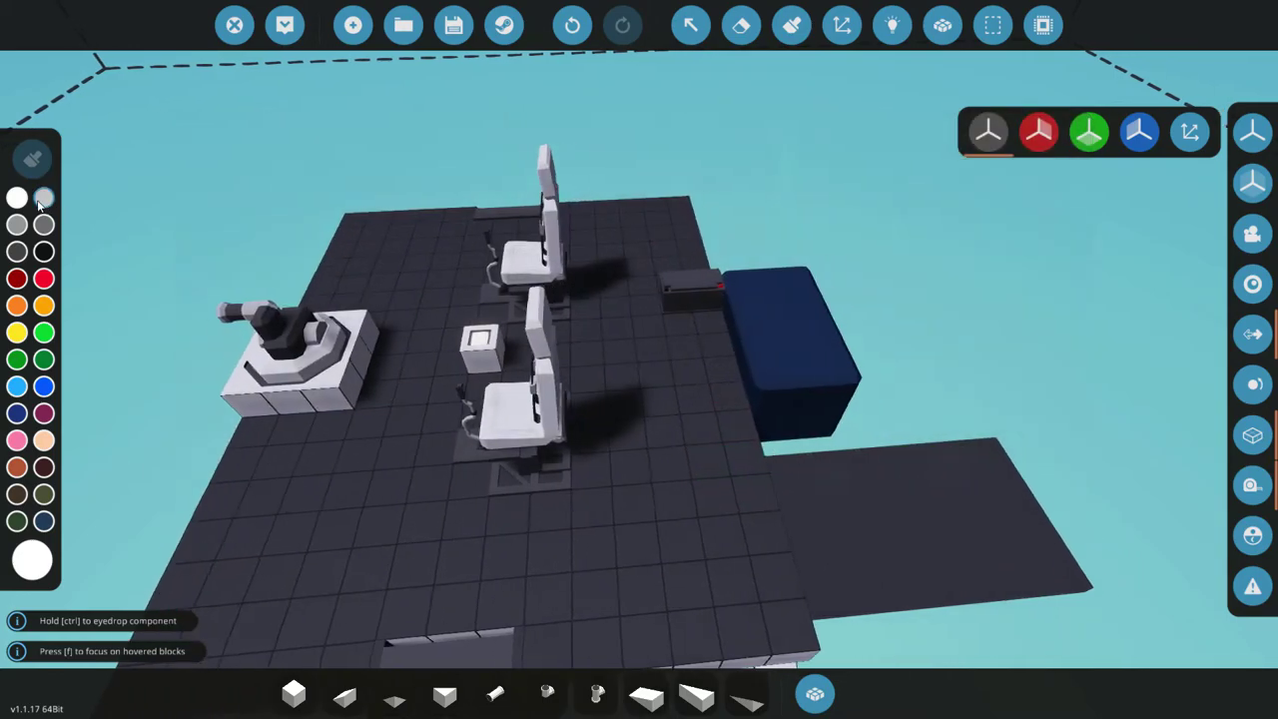
{"action": "left_click", "coordinate": [714, 411]}
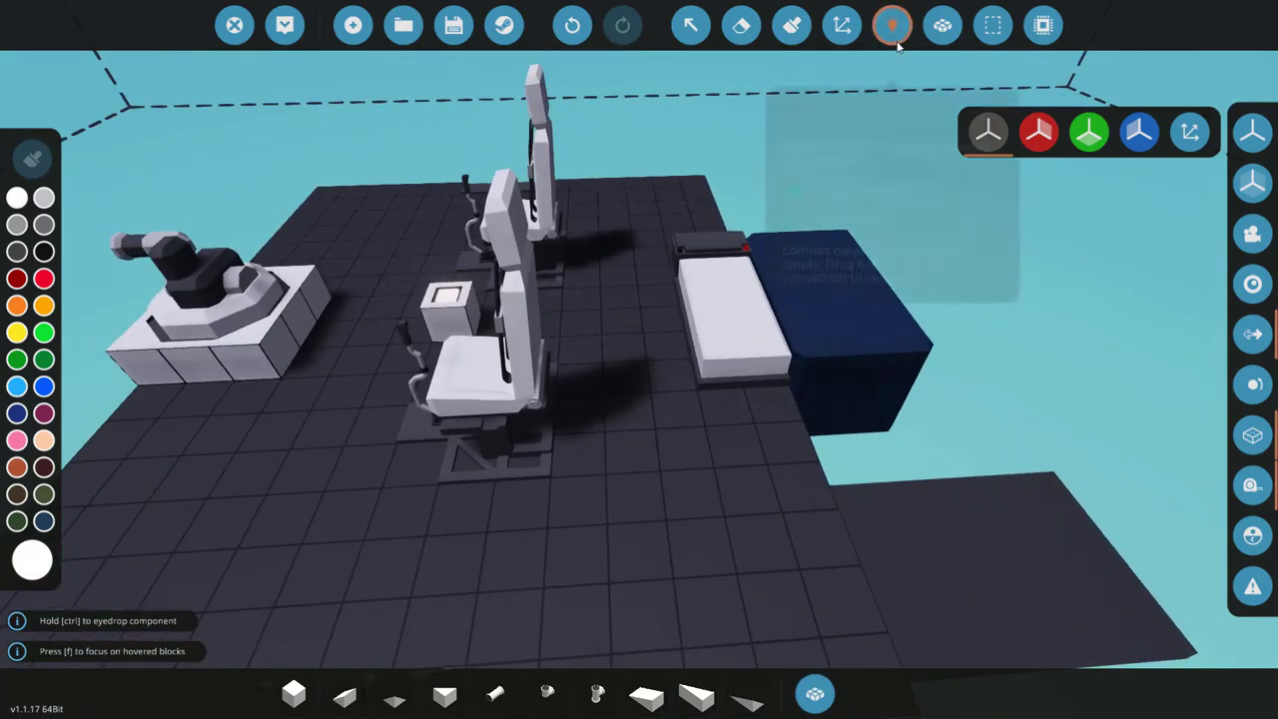
Connect the composite seat data output of each compact pilot seat to its own seat input on the Seat Switch microcontroller
{"action": "left_click", "coordinate": [891, 24]}
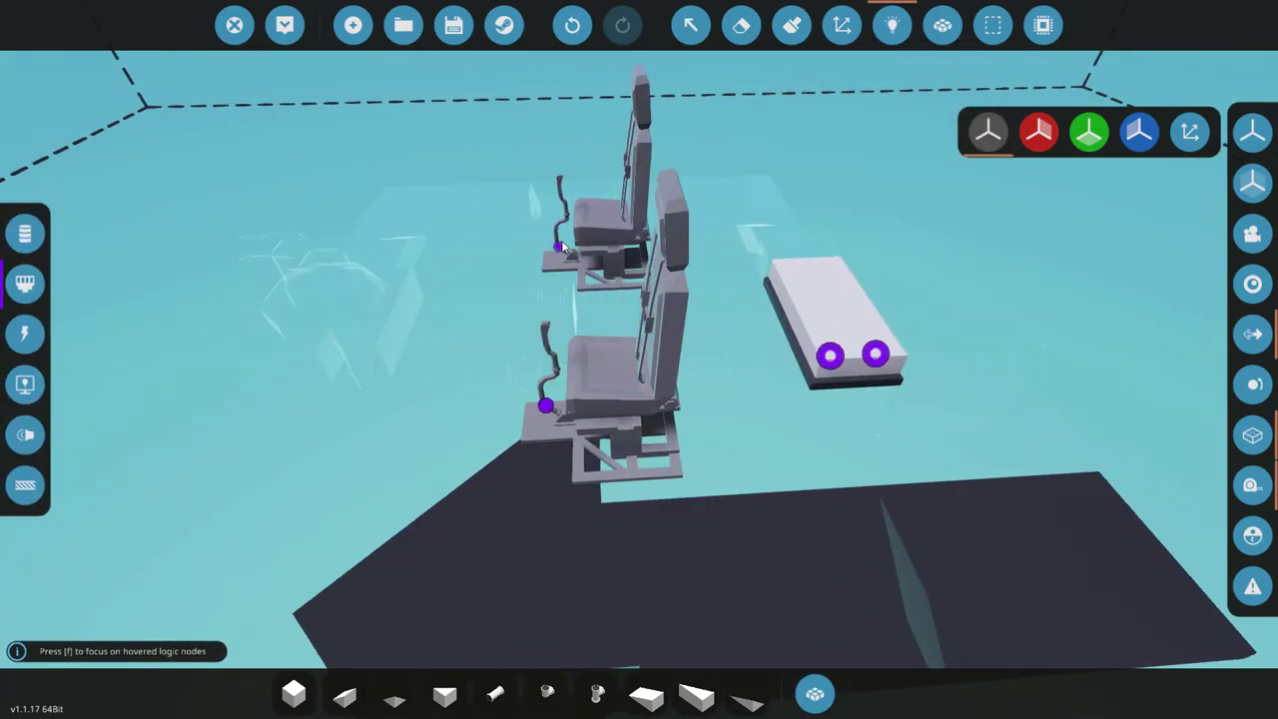
{"action": "mouse_move", "coordinate": [561, 250]}
{"action": "left_click_drag", "start_coordinate": [561, 250], "coordinate": [546, 405]}
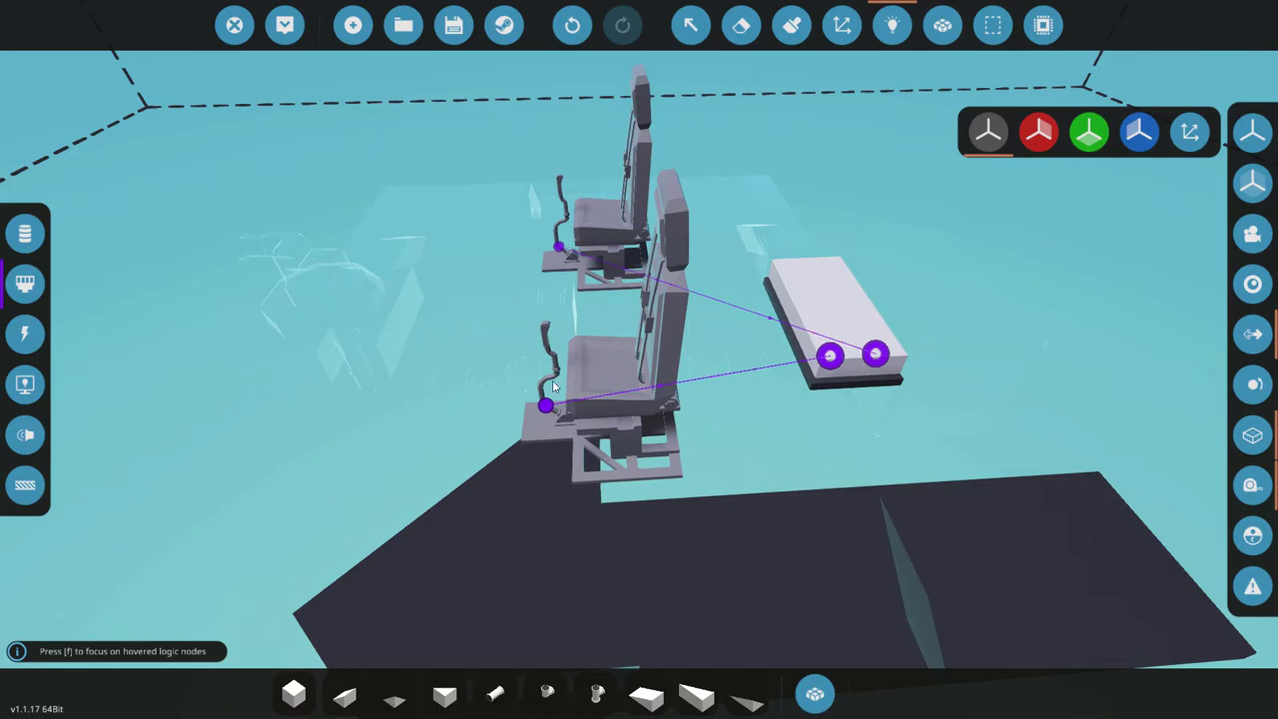
{"action": "mouse_move", "coordinate": [546, 405]}
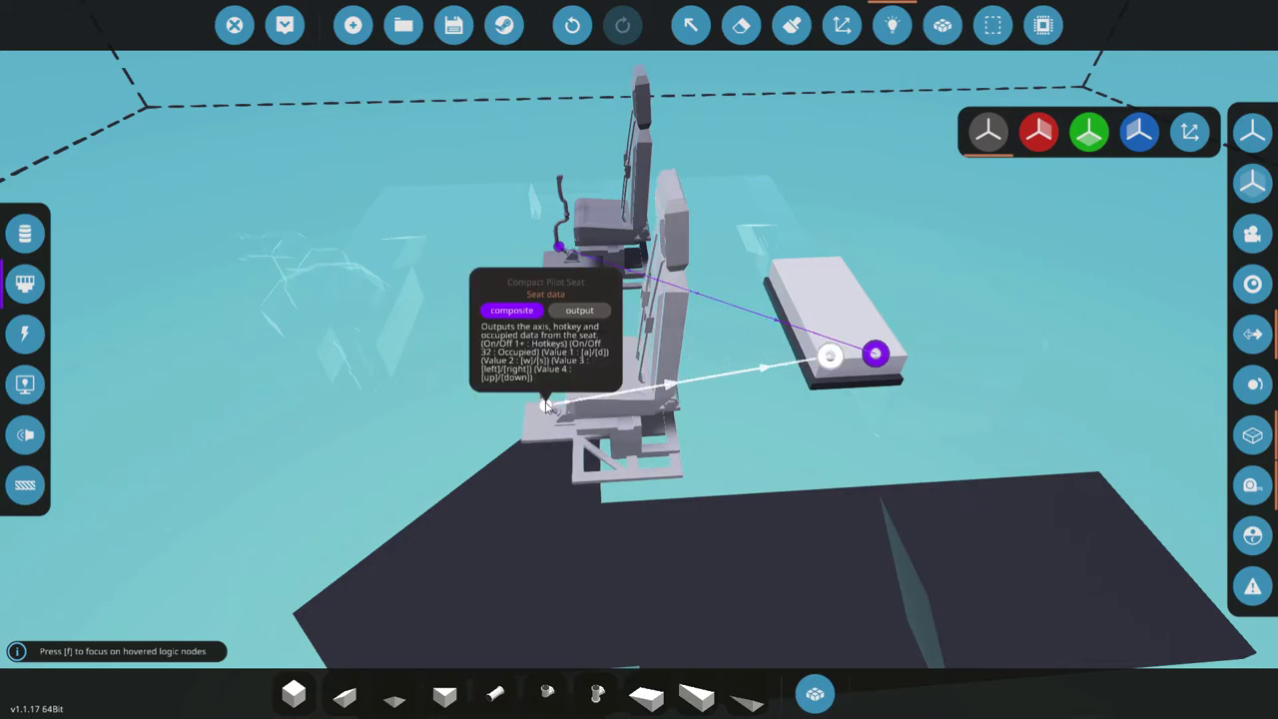
Connect the microcontroller's Pump output to the pump and the on/off output of the button between the seats to the Switch input
{"action": "left_click", "coordinate": [25, 233]}
{"action": "left_click_drag", "start_coordinate": [659, 360], "coordinate": [726, 362]}
{"action": "scroll", "coordinate": [743, 371], "scroll_direction": "up", "scroll_amount": 2}
{"action": "key", "text": "d"}
{"action": "left_click", "coordinate": [24, 283]}
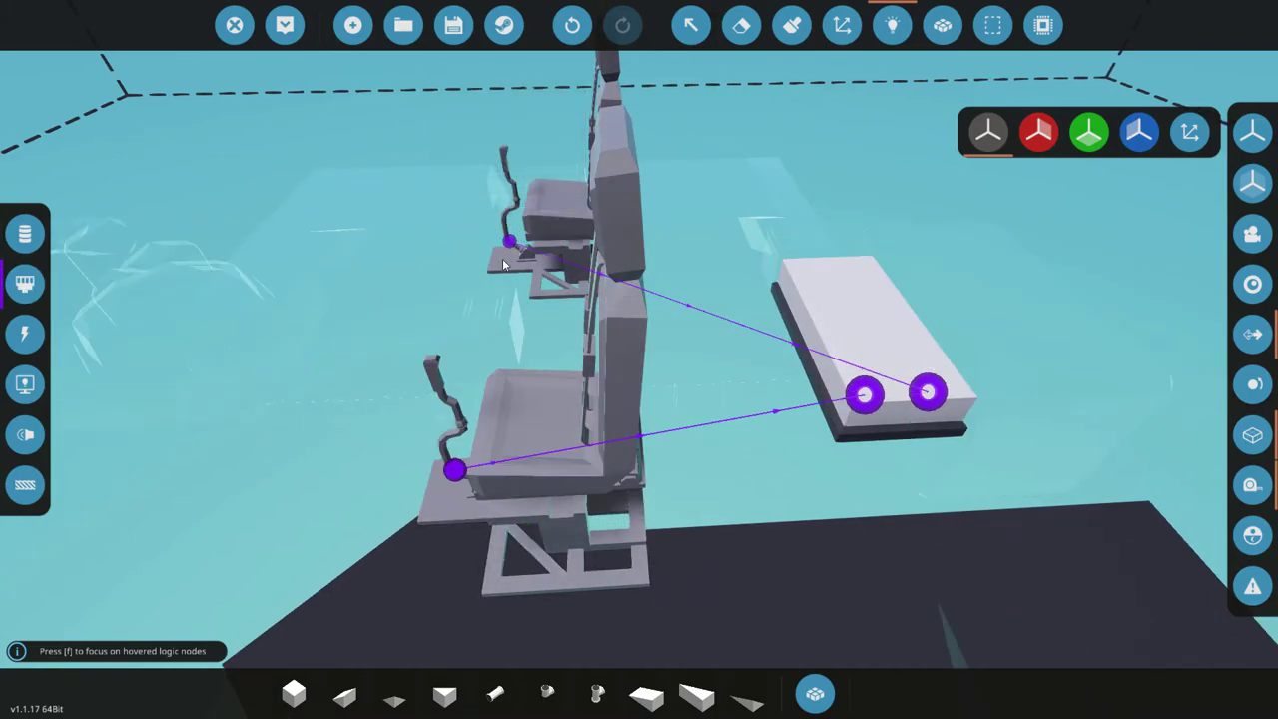
{"action": "left_click", "coordinate": [25, 232]}
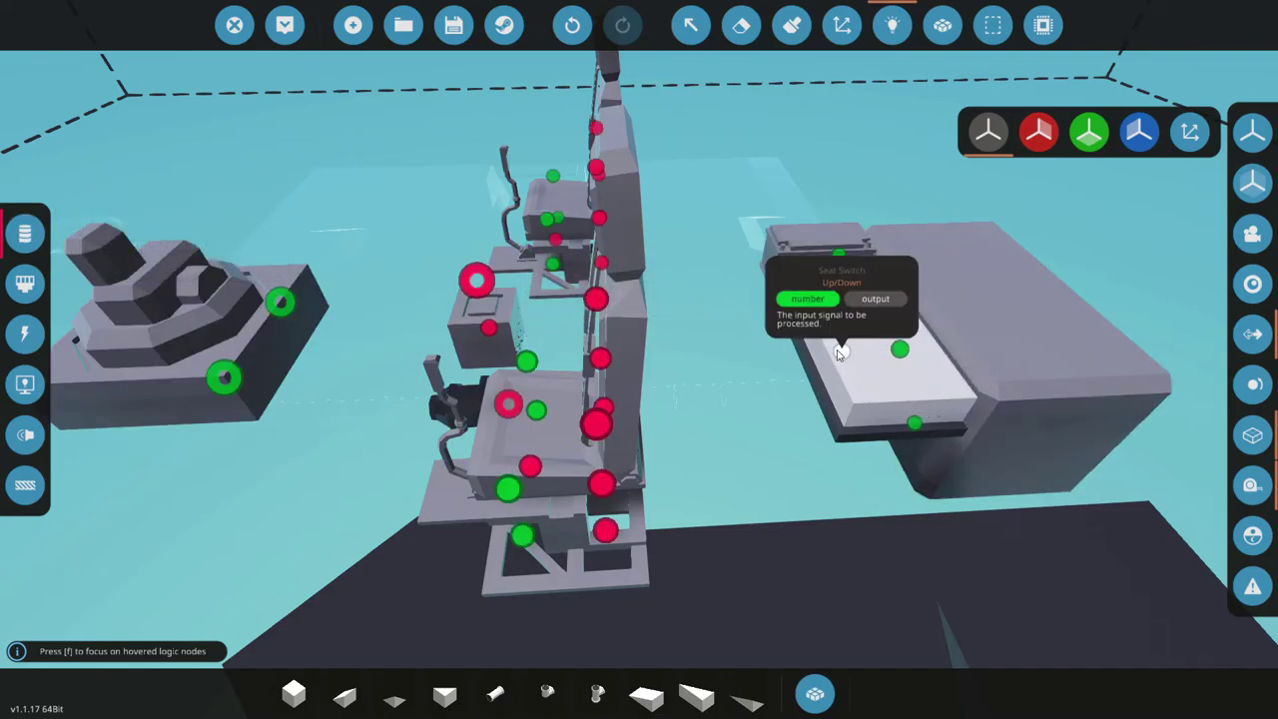
{"action": "left_click_drag", "start_coordinate": [806, 283], "coordinate": [513, 400]}
{"action": "left_click_drag", "start_coordinate": [857, 283], "coordinate": [491, 331]}
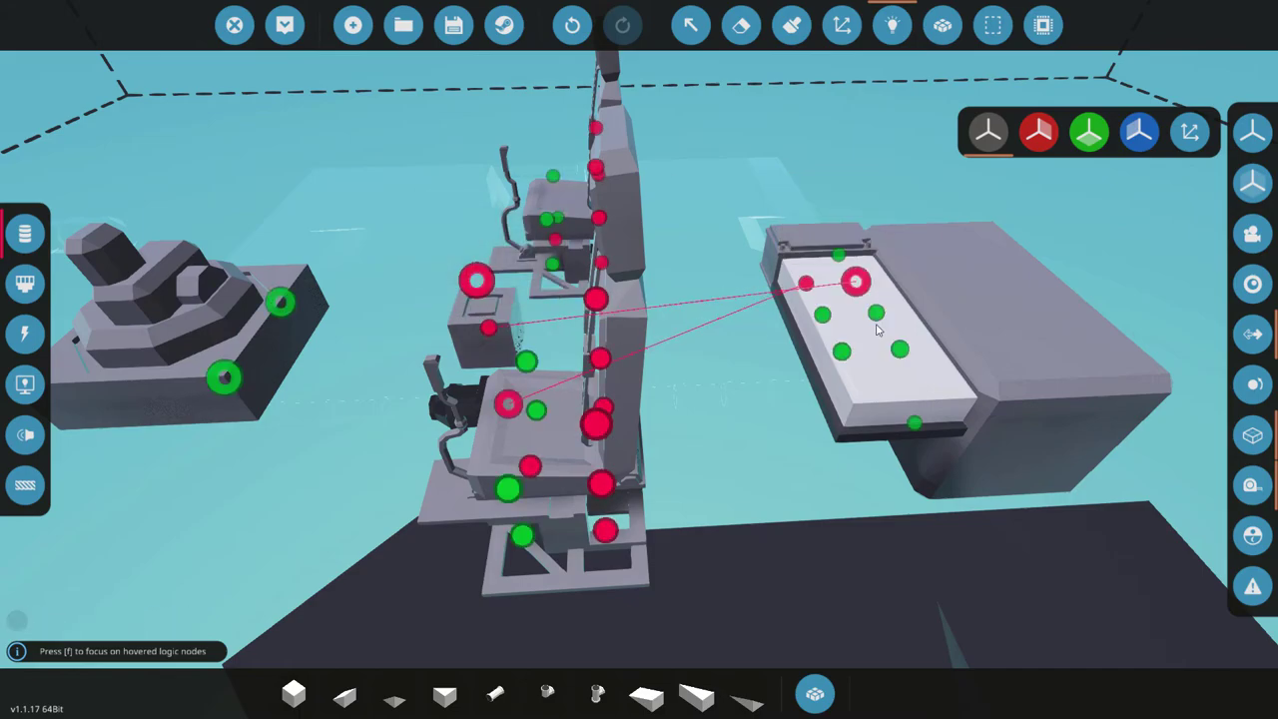
Connect the microcontroller's Pitch and Yaw outputs to the two number inputs of the Fluid Cannon
{"action": "scroll", "coordinate": [819, 313], "scroll_direction": "down", "scroll_amount": 2}
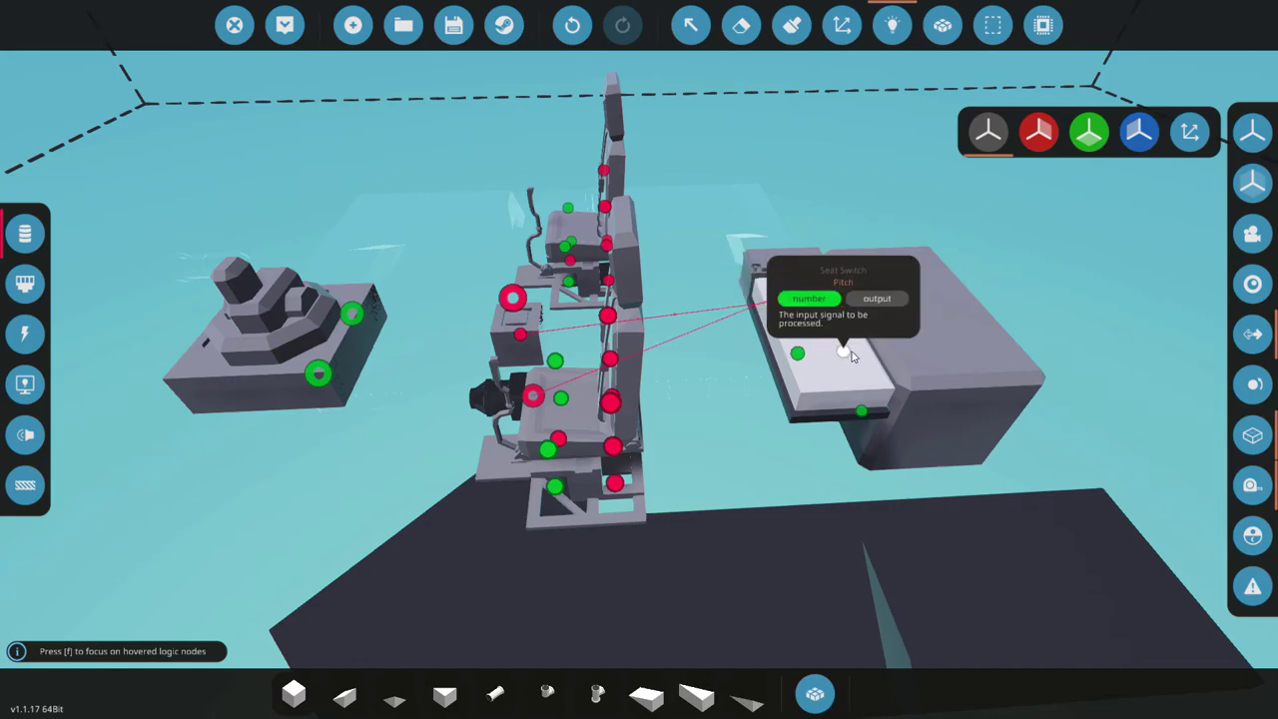
{"action": "left_click_drag", "start_coordinate": [845, 356], "coordinate": [352, 314]}
{"action": "left_click_drag", "start_coordinate": [319, 374], "coordinate": [732, 361]}
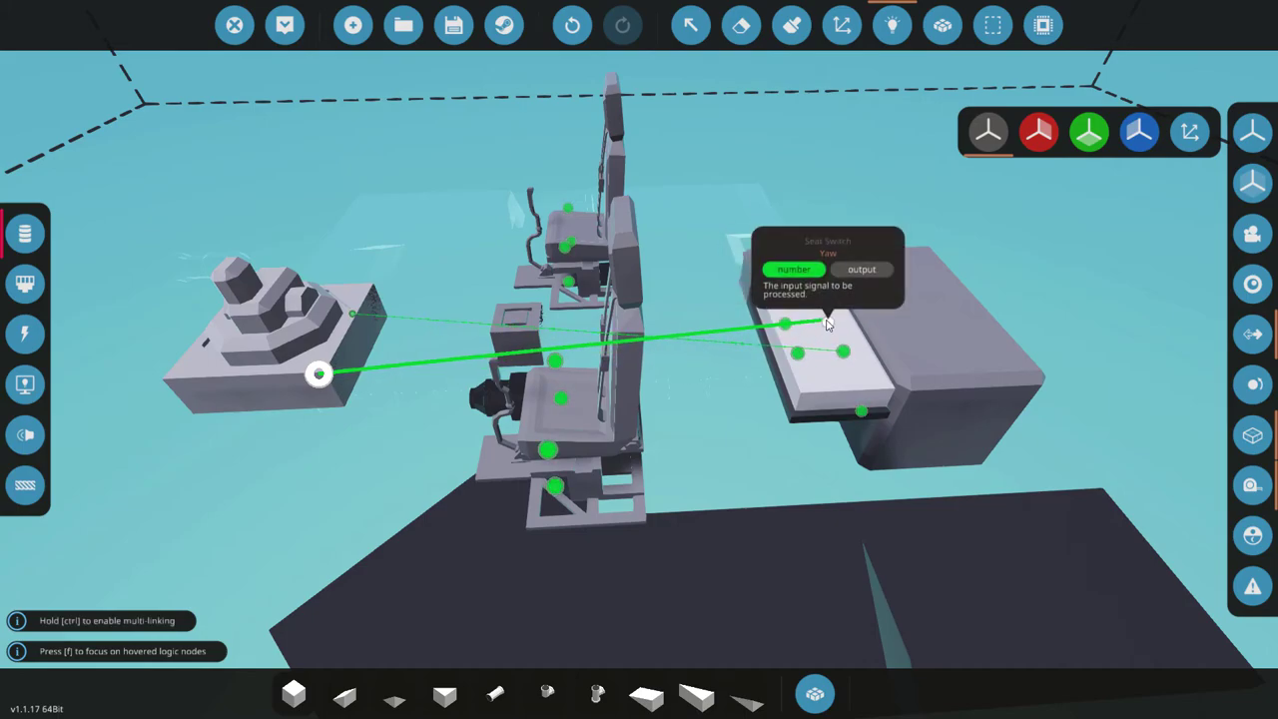
{"action": "left_click_drag", "start_coordinate": [826, 321], "coordinate": [827, 321]}
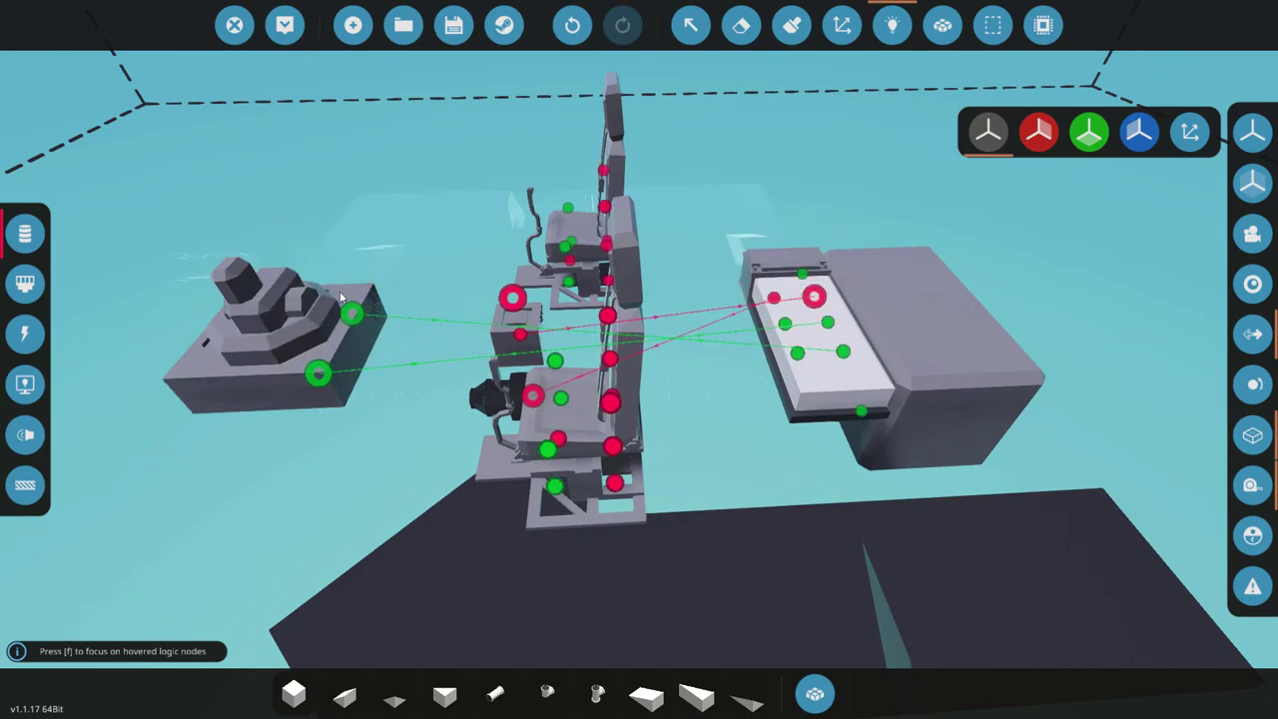
Wire electric power in a chain from the Fluid Cannon through the button and the pump to the battery
{"action": "left_click", "coordinate": [25, 333]}
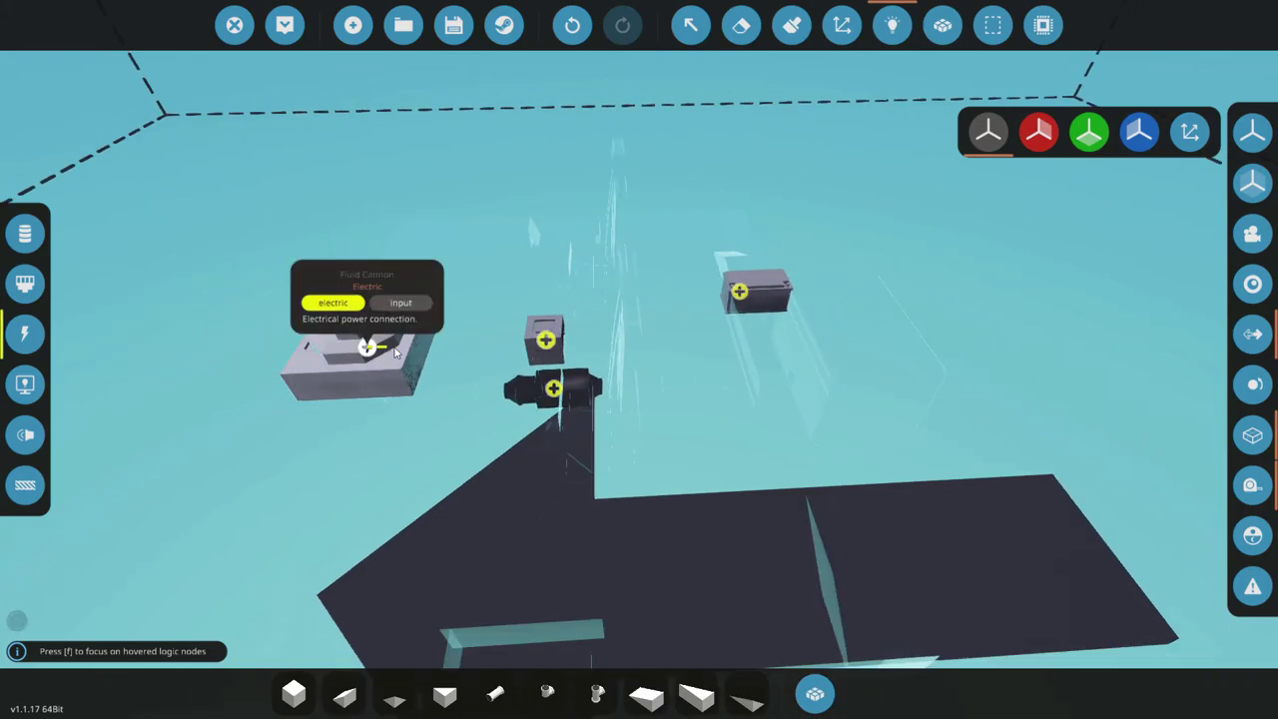
{"action": "left_click_drag", "start_coordinate": [415, 352], "coordinate": [546, 341]}
{"action": "left_click_drag", "start_coordinate": [751, 294], "coordinate": [742, 293]}
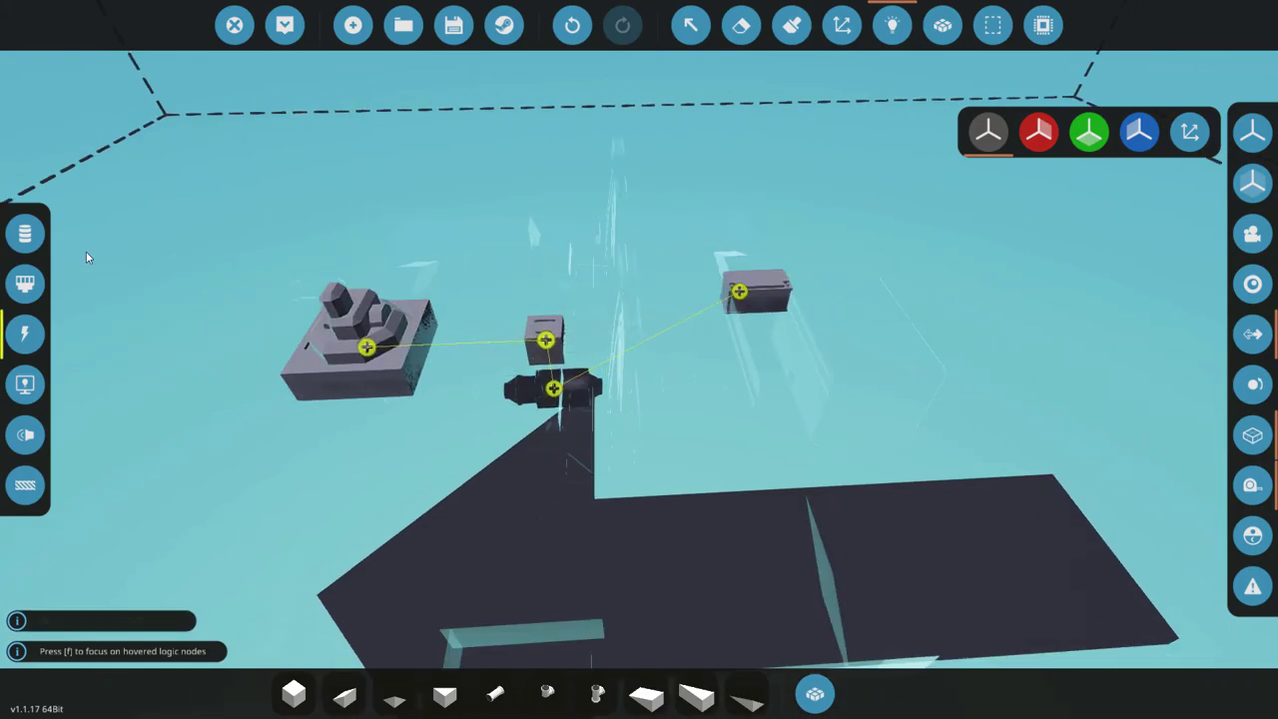
{"action": "left_click", "coordinate": [25, 237]}
{"action": "left_click_drag", "start_coordinate": [923, 108], "coordinate": [988, 130]}
{"action": "key", "text": "ctrl"}
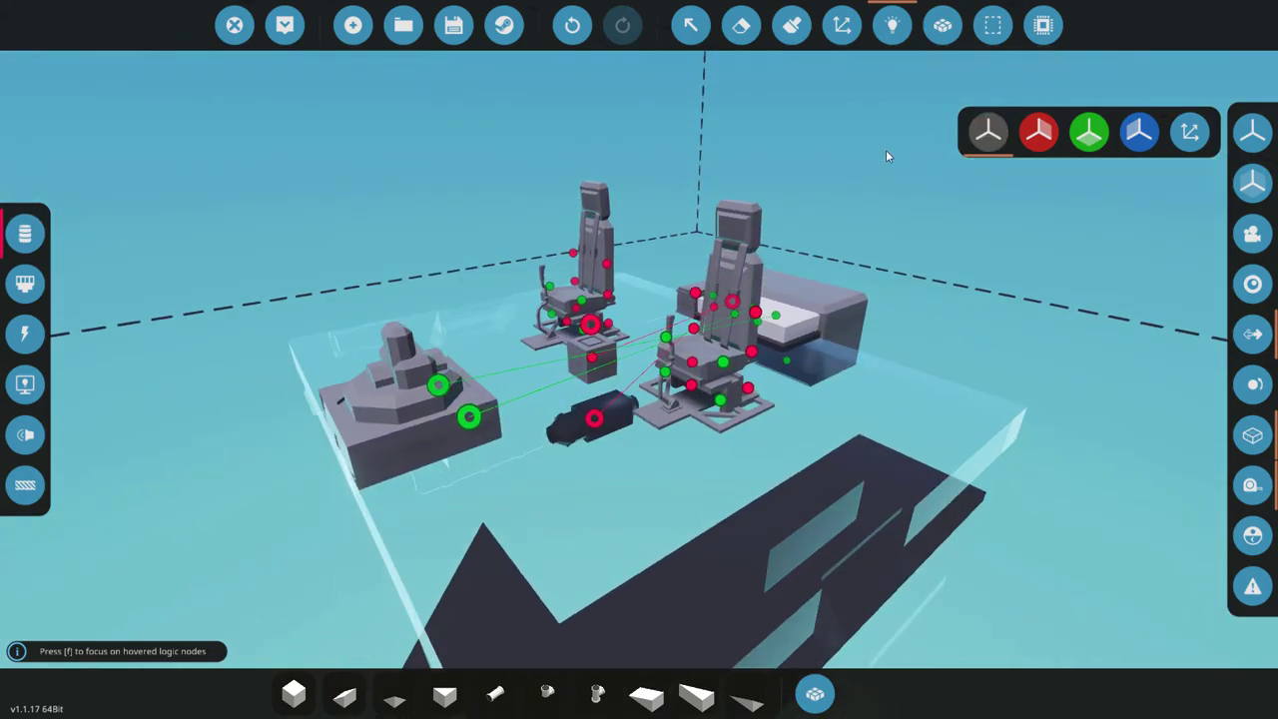
Leave logic editing, spawn the vehicle in the world and test spraying with the fluid cannon
{"action": "left_click", "coordinate": [891, 25]}
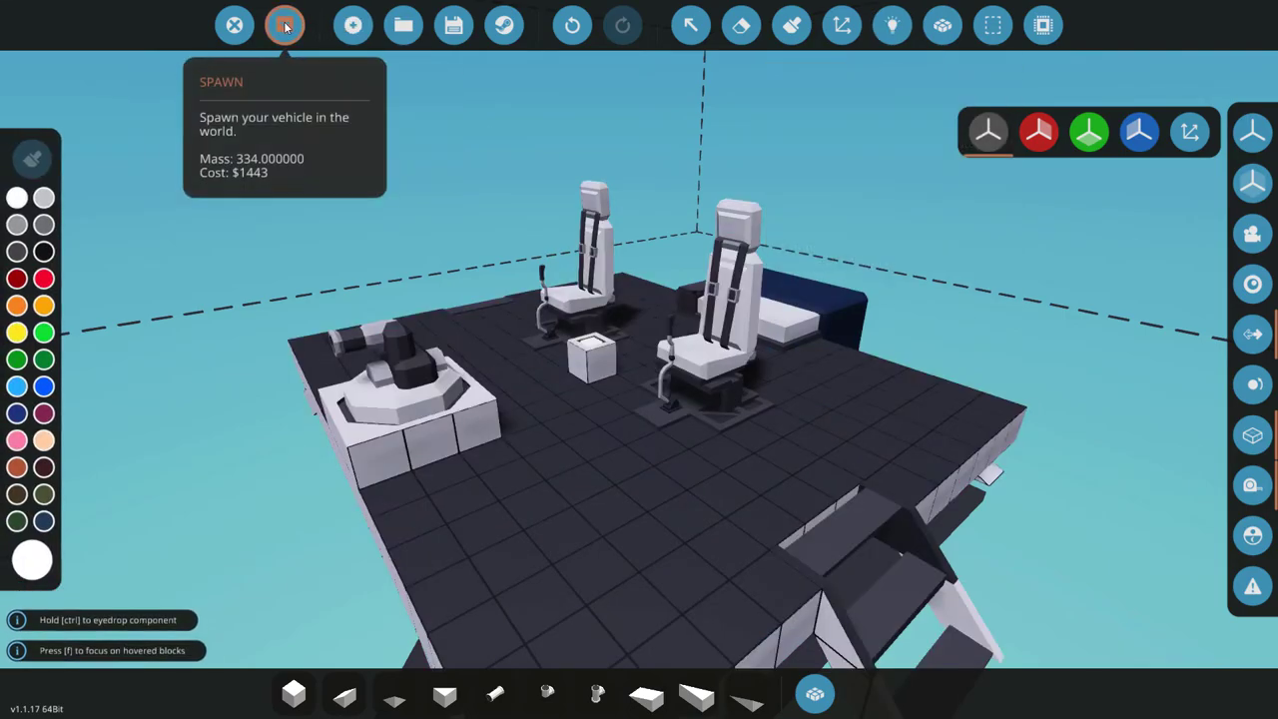
{"action": "left_click", "coordinate": [284, 25]}
{"action": "key", "text": "w"}
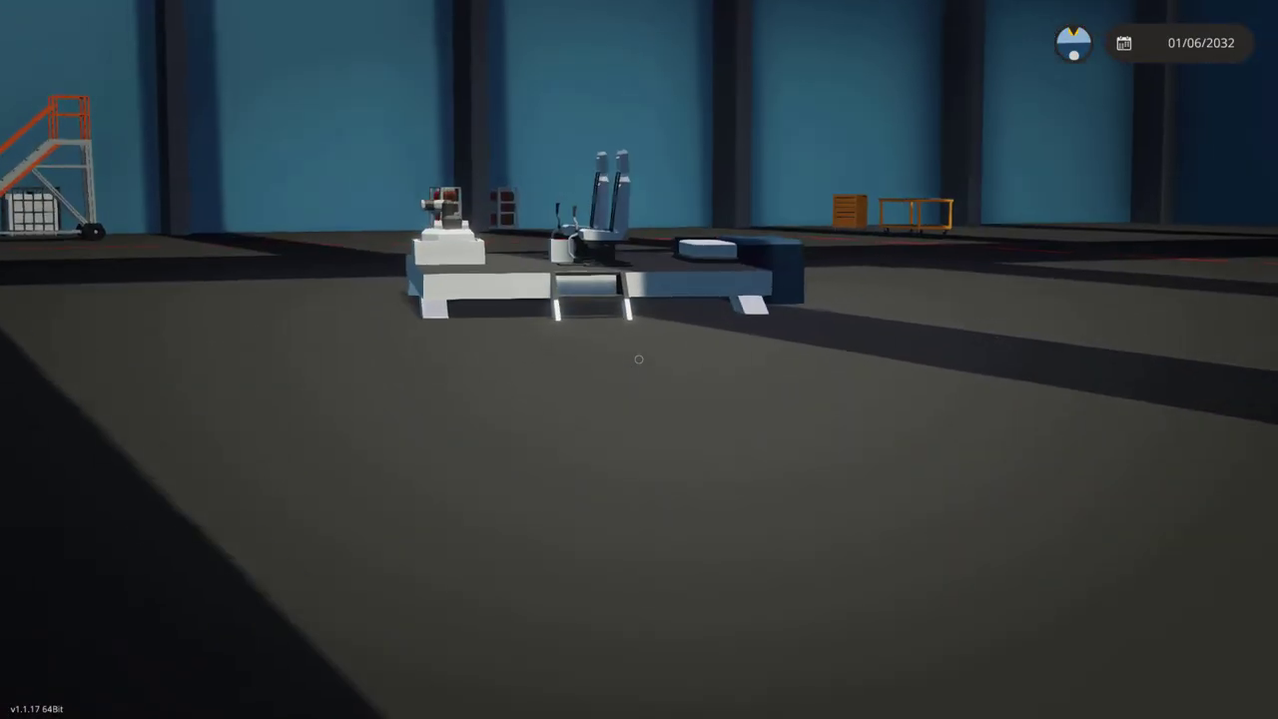
{"action": "key", "text": "w"}
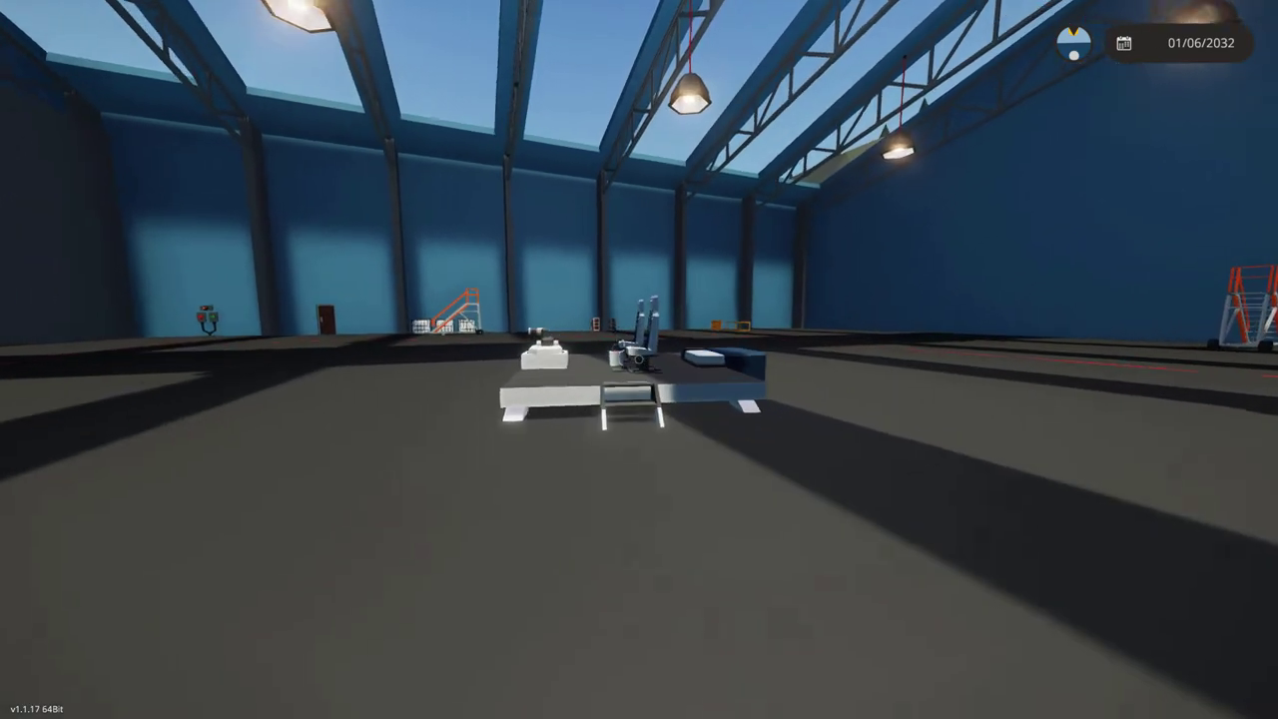
{"action": "key", "text": "w"}
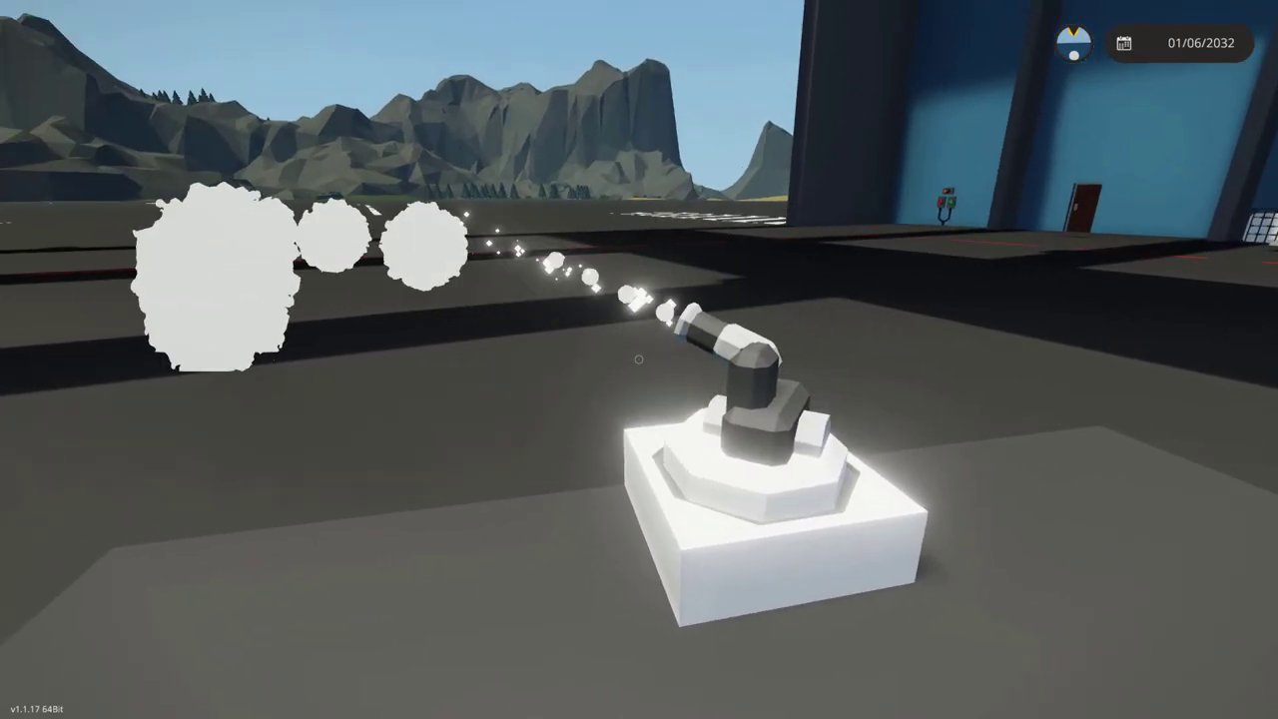
{"action": "key", "text": "w"}
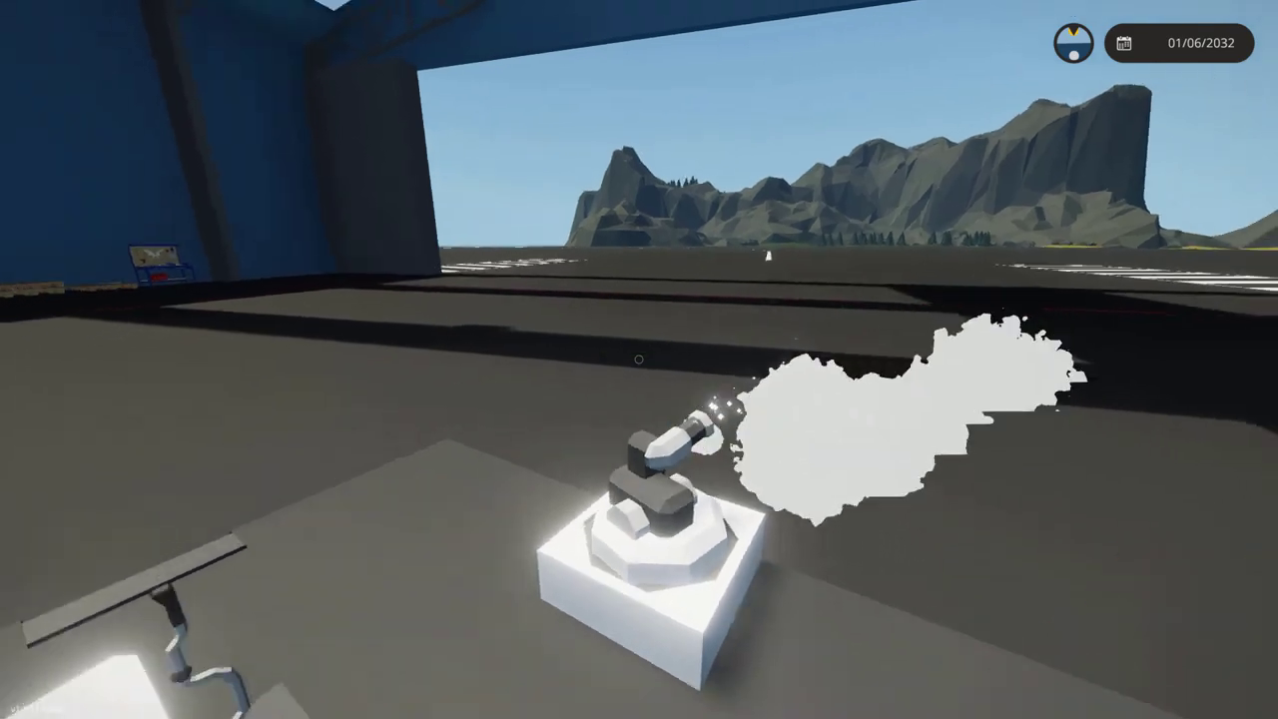
End the cannon test and return the spawned vehicle to the workbench
{"action": "key", "text": "f"}
{"action": "key", "text": "s"}
{"action": "key", "text": "w"}
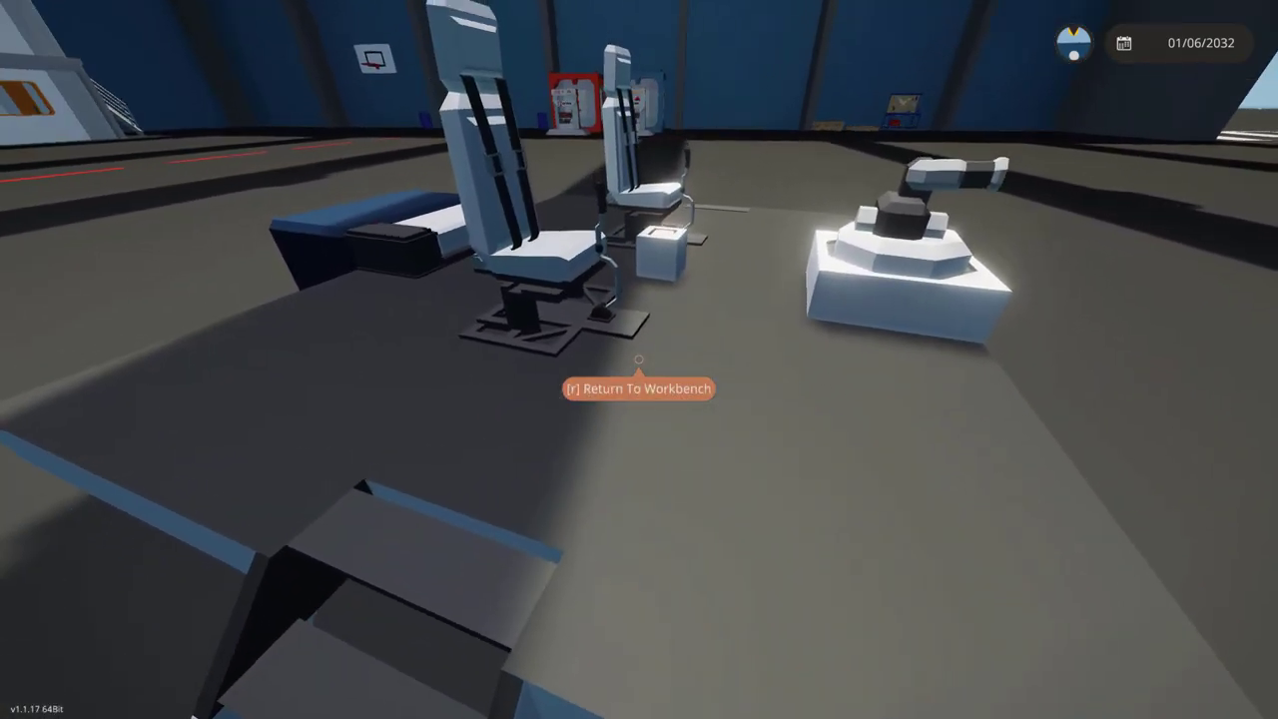
{"action": "key", "text": "space"}
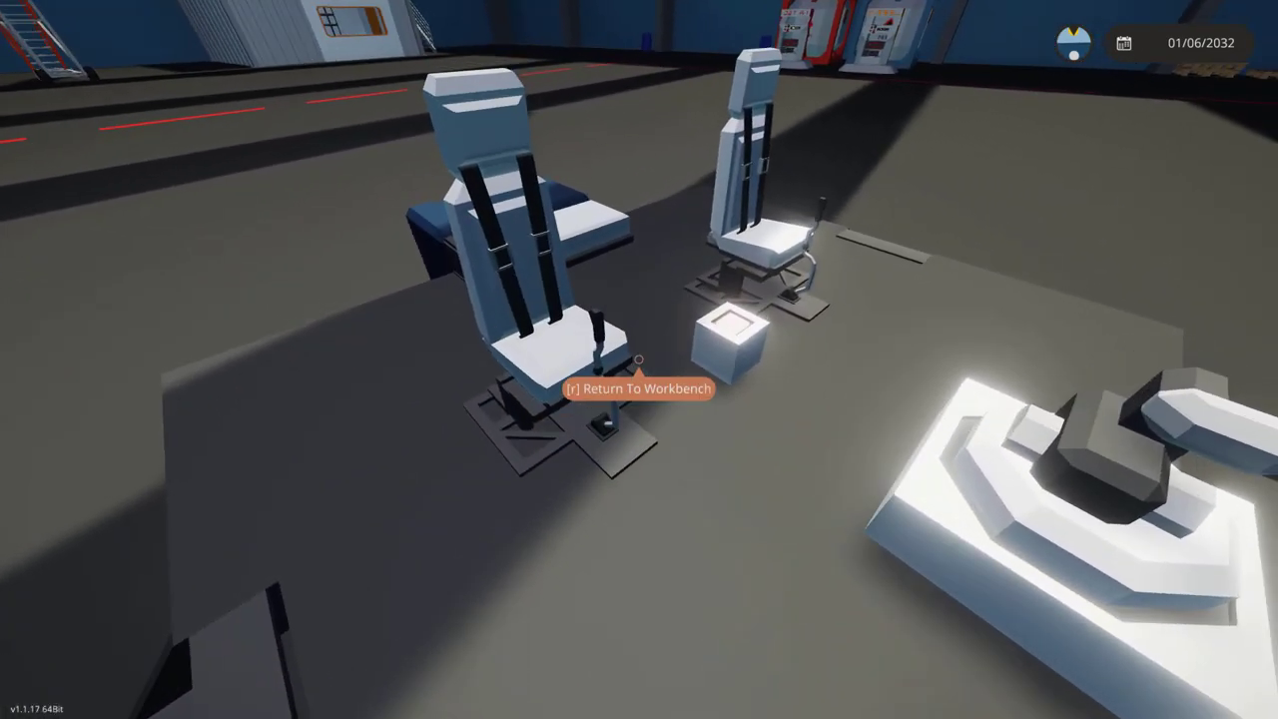
{"action": "key", "text": "r"}
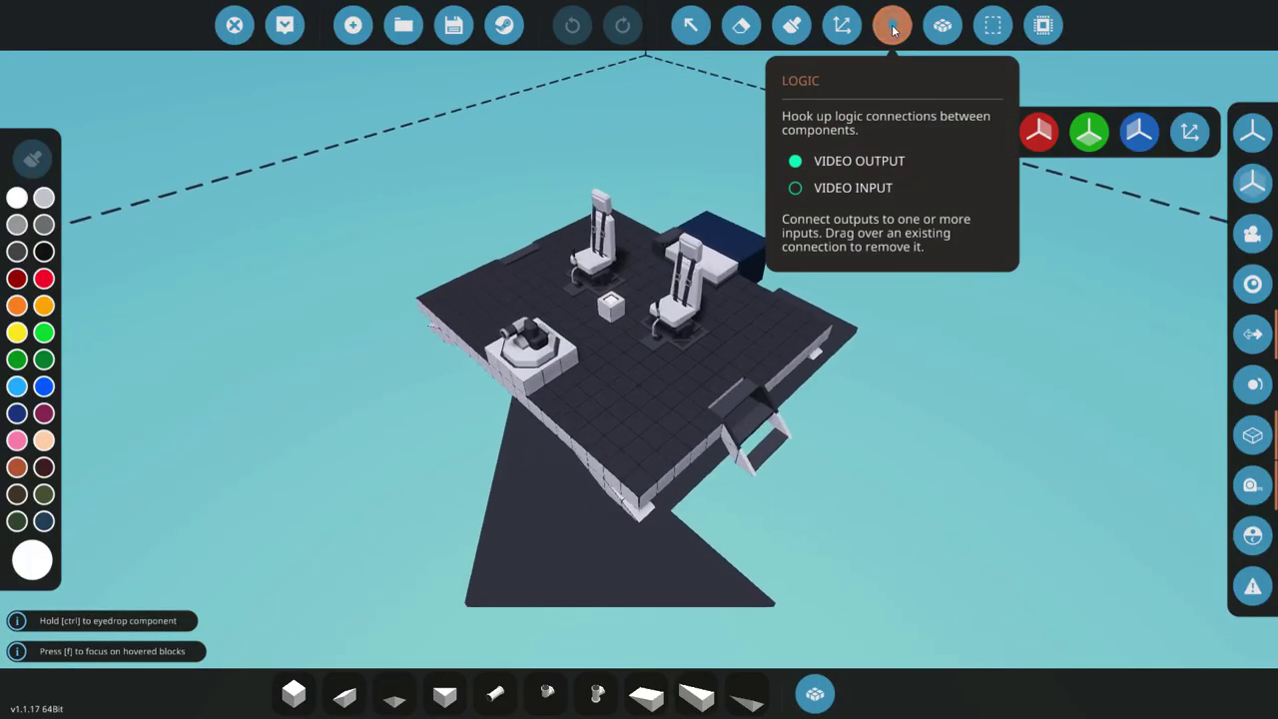
Examine the number, on/off and composite connections between the seats, button, pump, cannon and microcontroller
{"action": "left_click", "coordinate": [891, 25]}
{"action": "left_click_drag", "start_coordinate": [700, 249], "coordinate": [731, 389]}
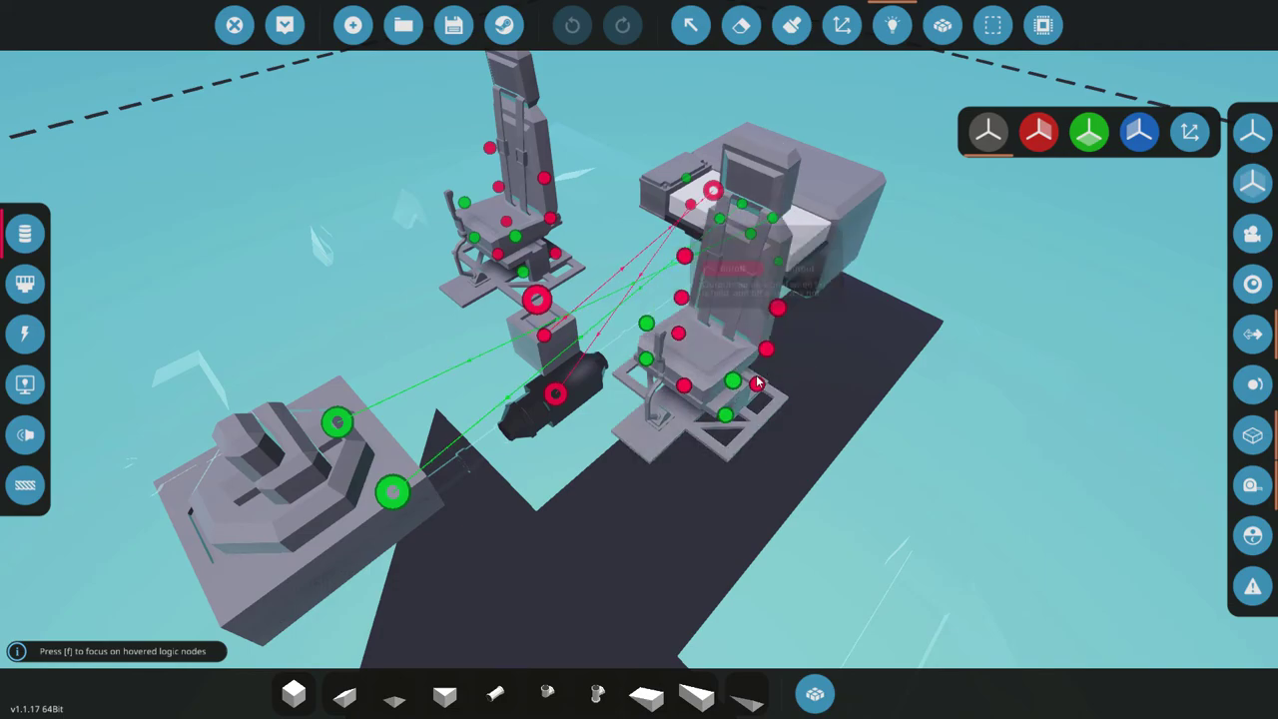
{"action": "left_click", "coordinate": [22, 282]}
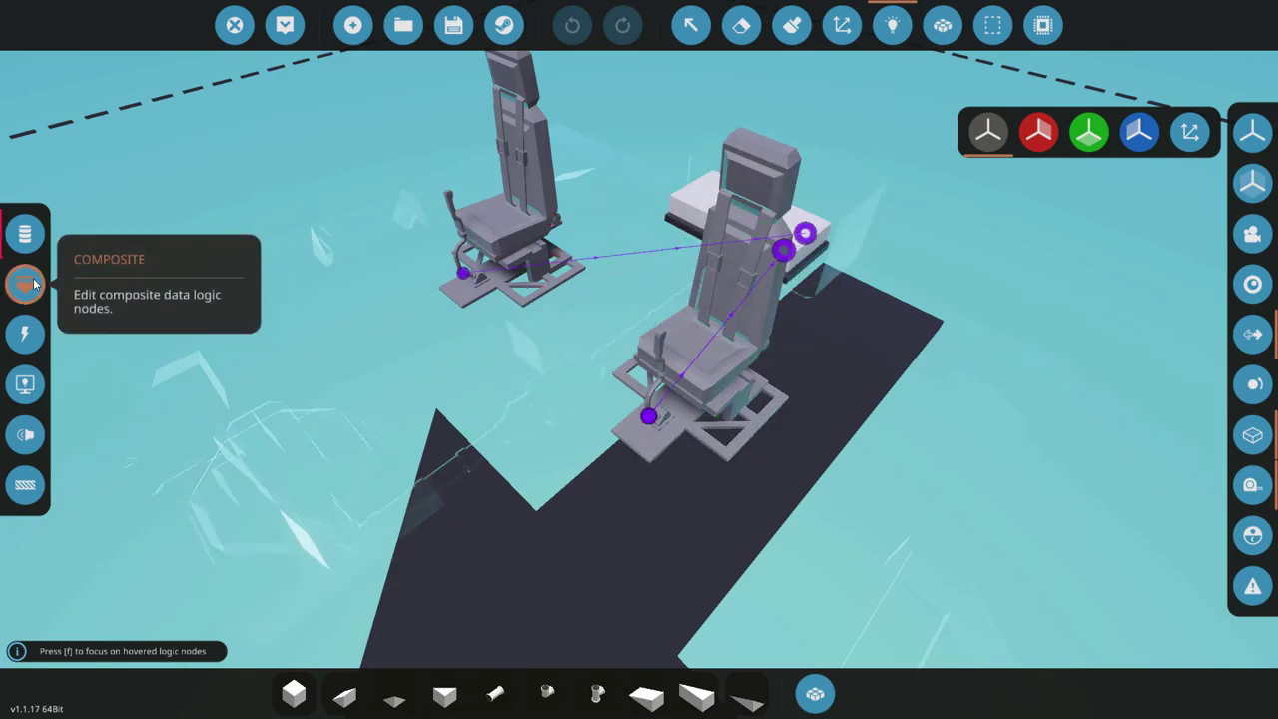
{"action": "left_click", "coordinate": [27, 235]}
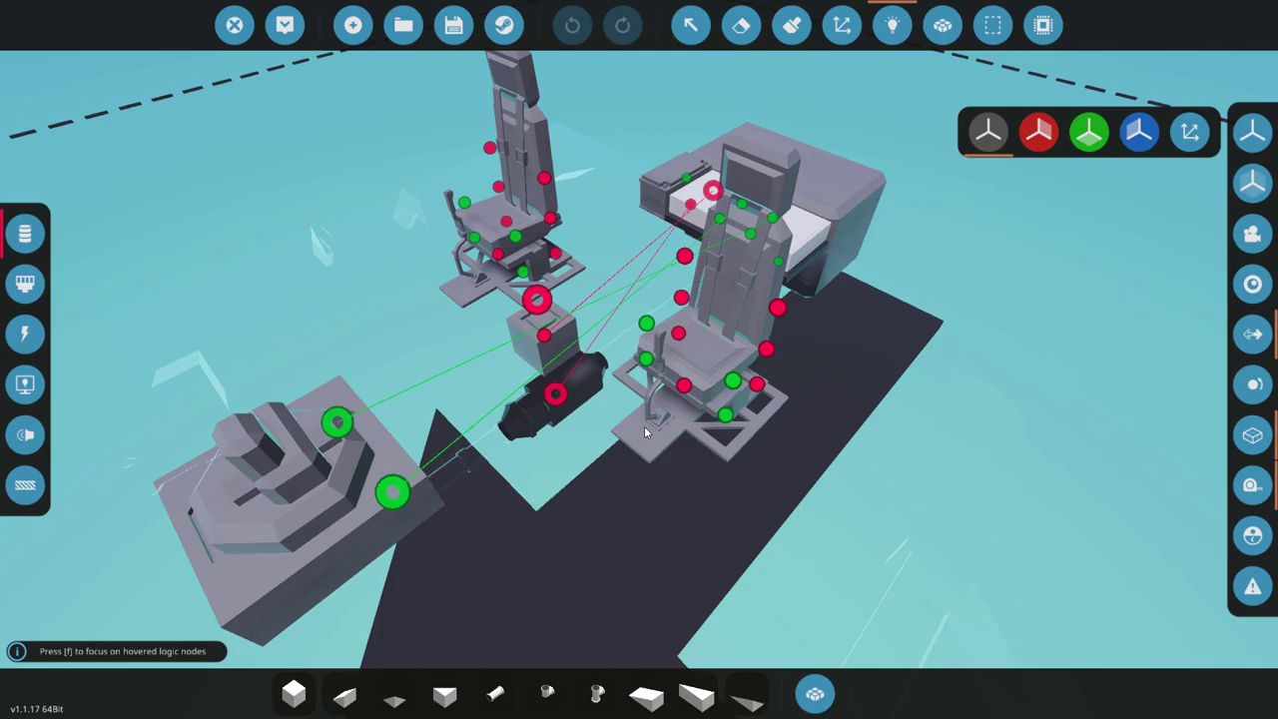
{"action": "right_click", "coordinate": [681, 466]}
{"action": "key", "text": "d"}
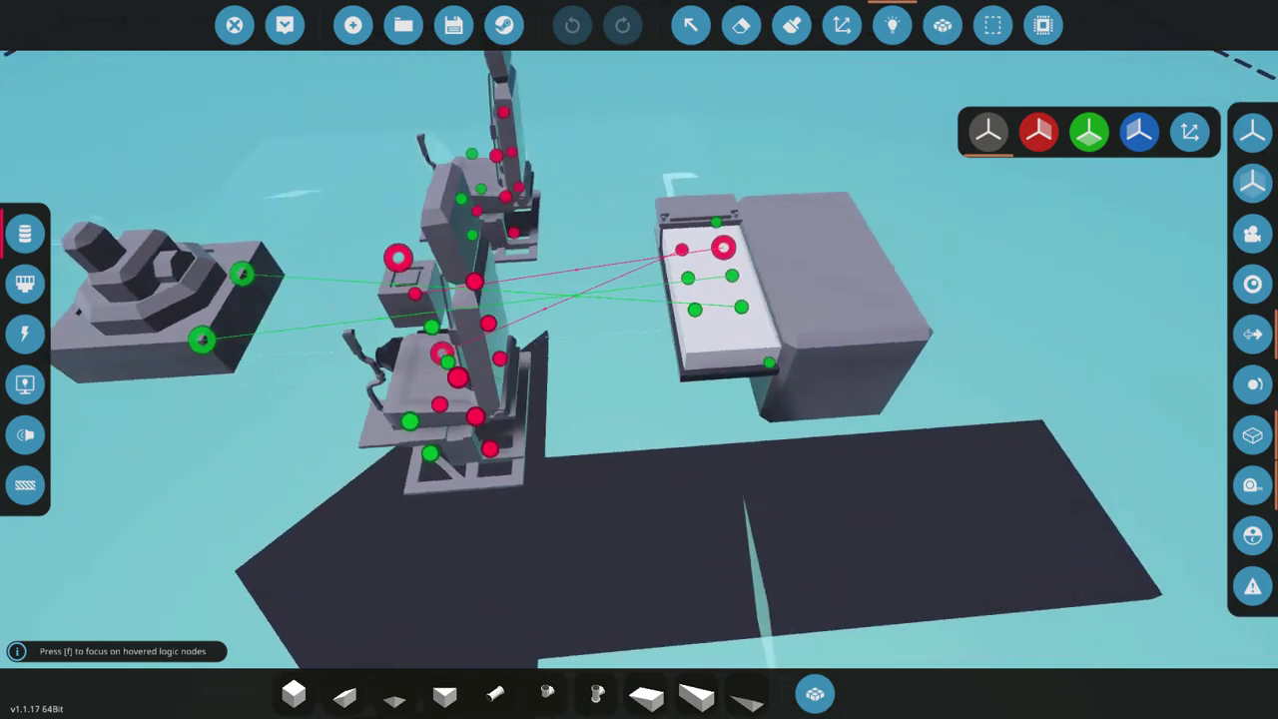
{"action": "key", "text": "a"}
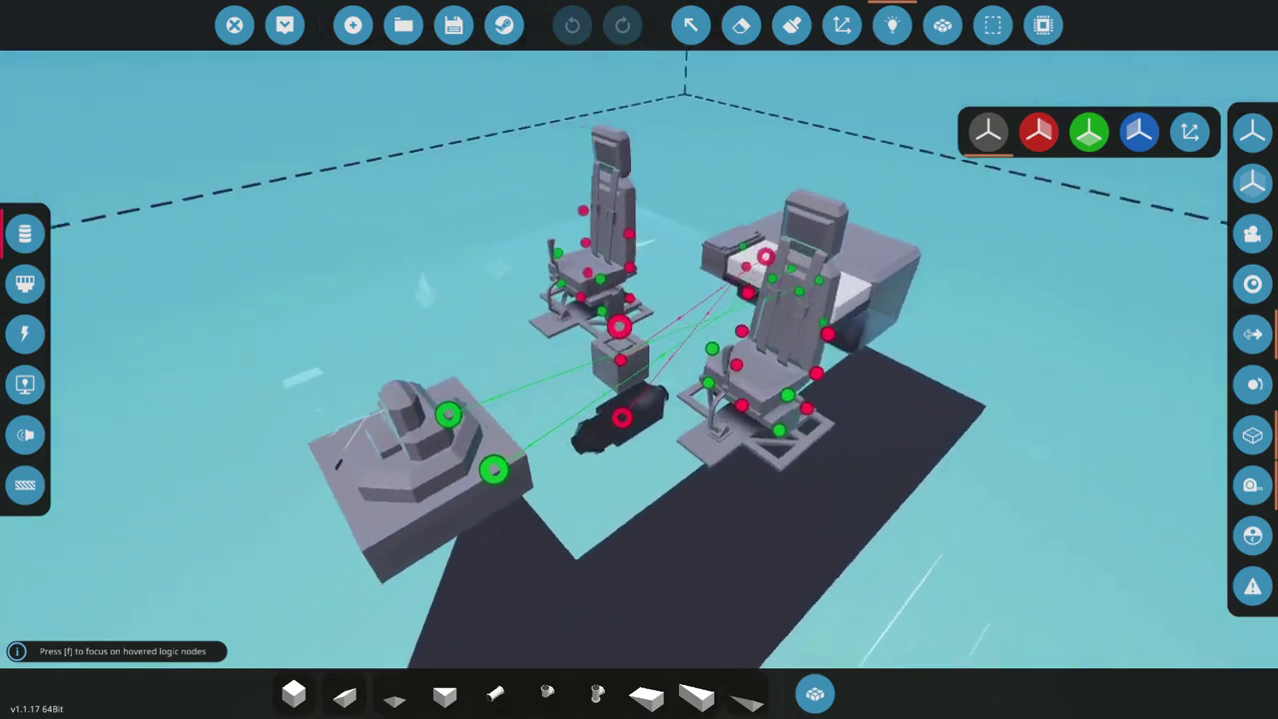
{"action": "left_click_drag", "start_coordinate": [200, 429], "coordinate": [252, 311]}
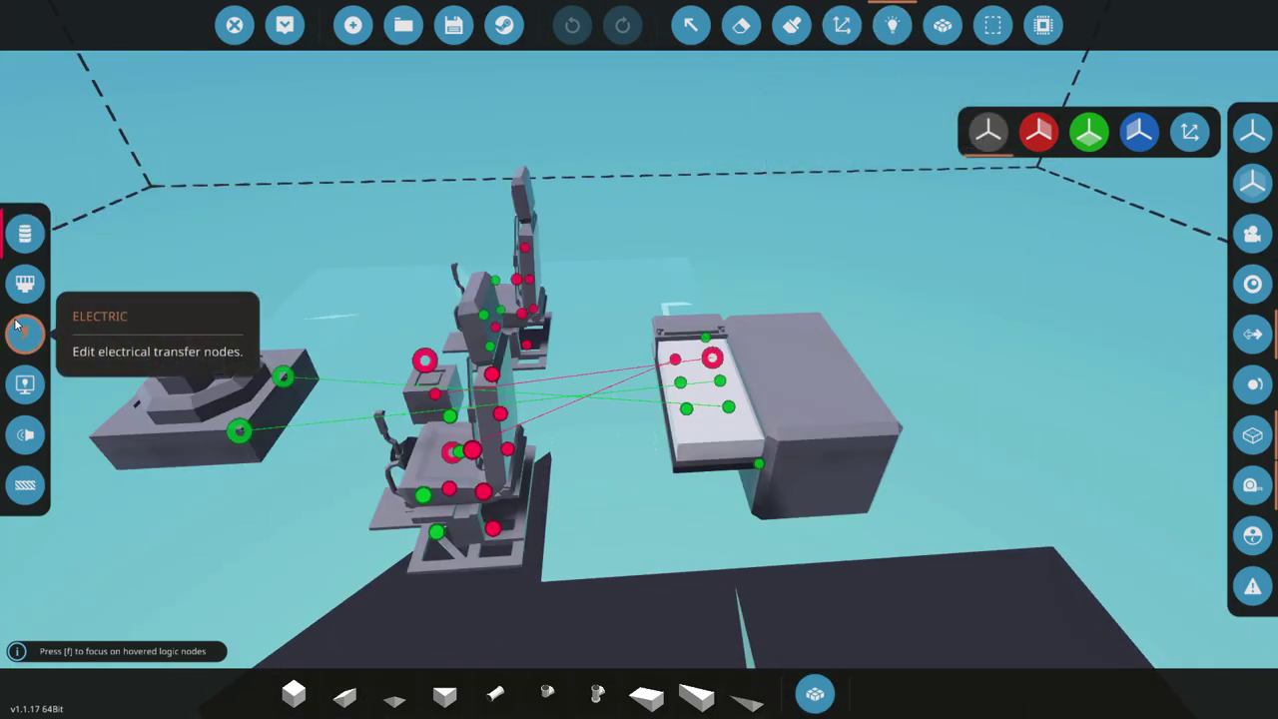
{"action": "mouse_move", "coordinate": [249, 299]}
{"action": "left_mouse_down"}
{"action": "mouse_move", "coordinate": [449, 309]}
{"action": "mouse_move", "coordinate": [519, 339]}
{"action": "left_mouse_up"}
{"action": "left_click", "coordinate": [891, 26]}
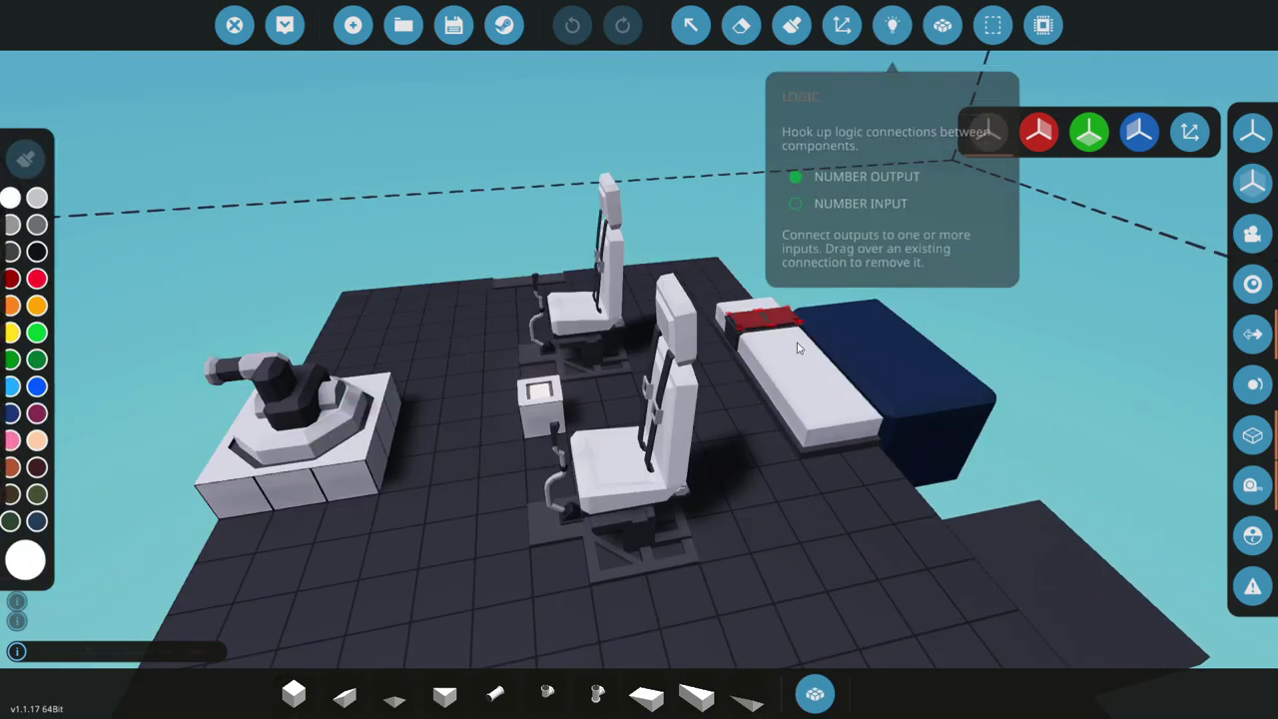
{"action": "left_click", "coordinate": [294, 693]}
{"action": "left_click_drag", "start_coordinate": [434, 631], "coordinate": [601, 610]}
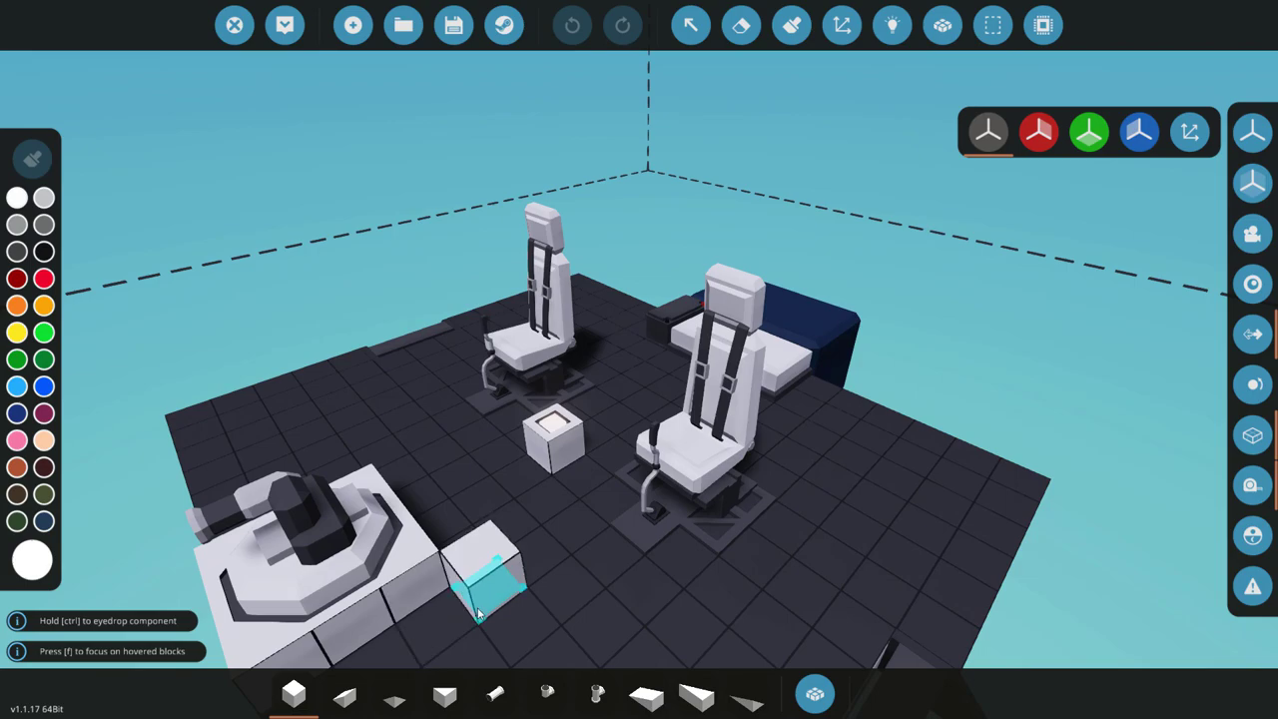
{"action": "scroll", "coordinate": [590, 209], "scroll_direction": "down", "scroll_amount": 3}
{"action": "scroll", "coordinate": [653, 219], "scroll_direction": "down", "scroll_amount": 3}
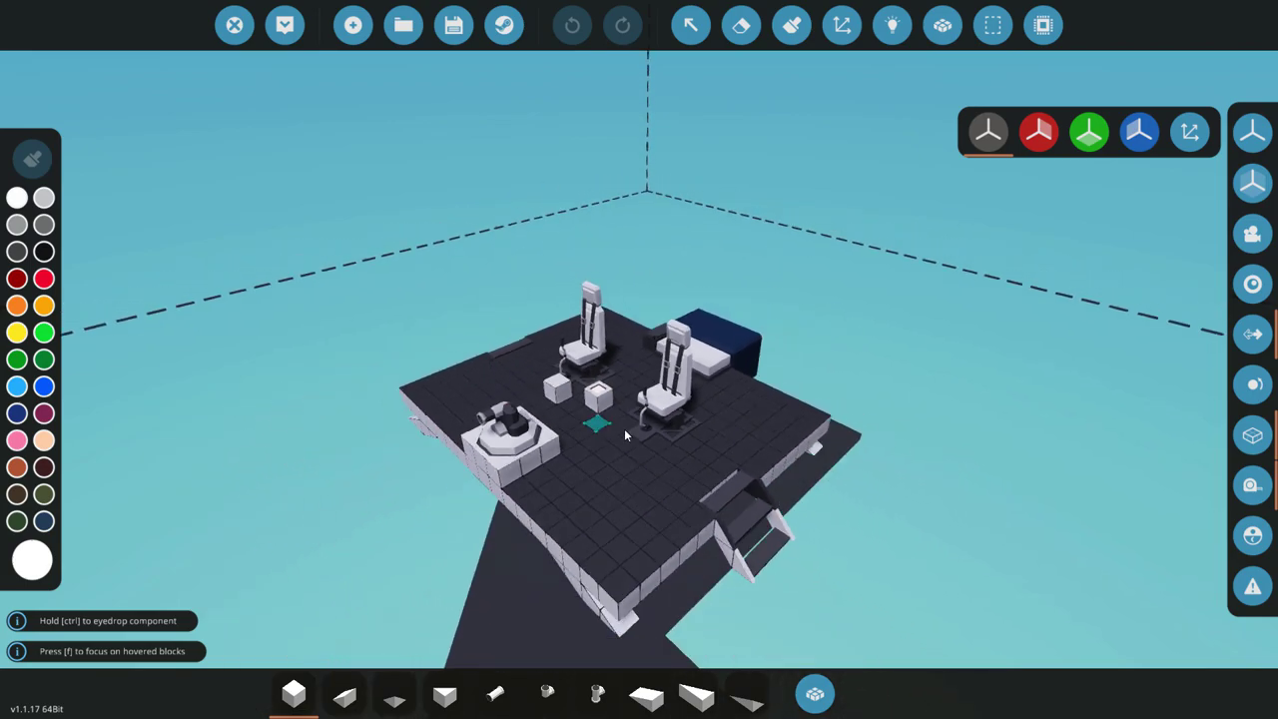
{"action": "key", "text": "s"}
{"action": "left_click_drag", "start_coordinate": [838, 460], "coordinate": [843, 456]}
{"action": "scroll", "coordinate": [844, 456], "scroll_direction": "up", "scroll_amount": 2}
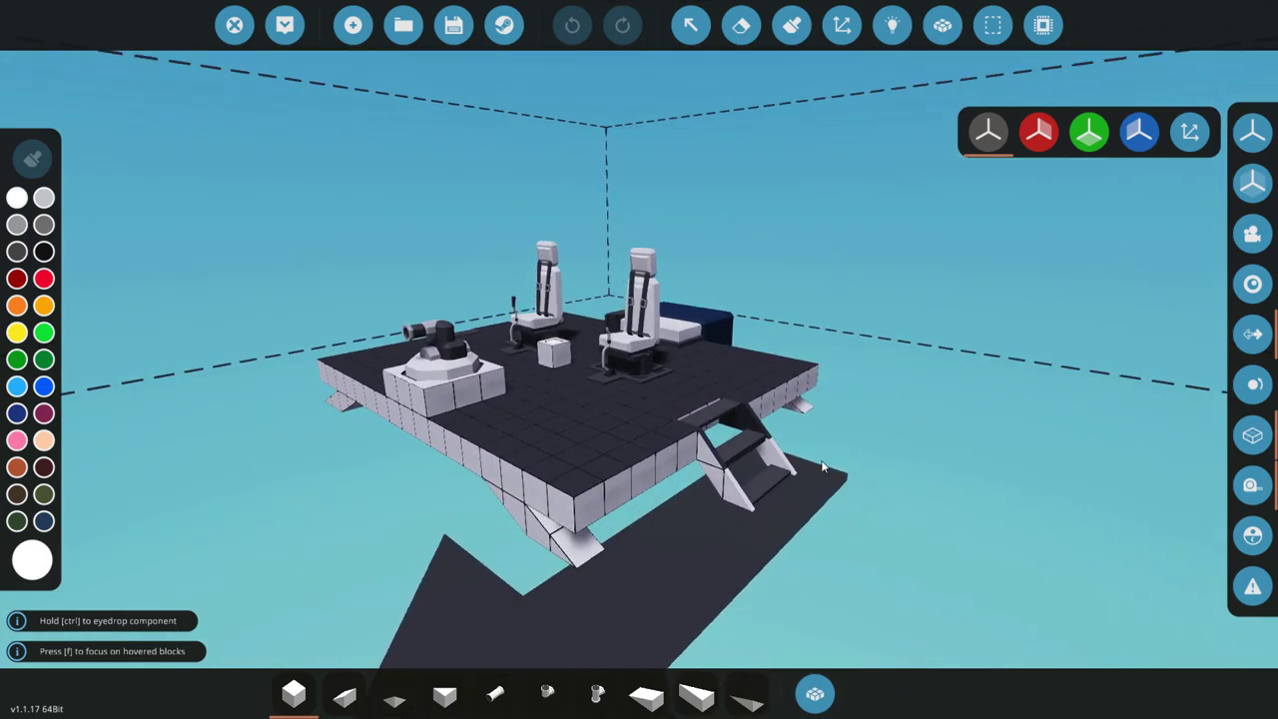